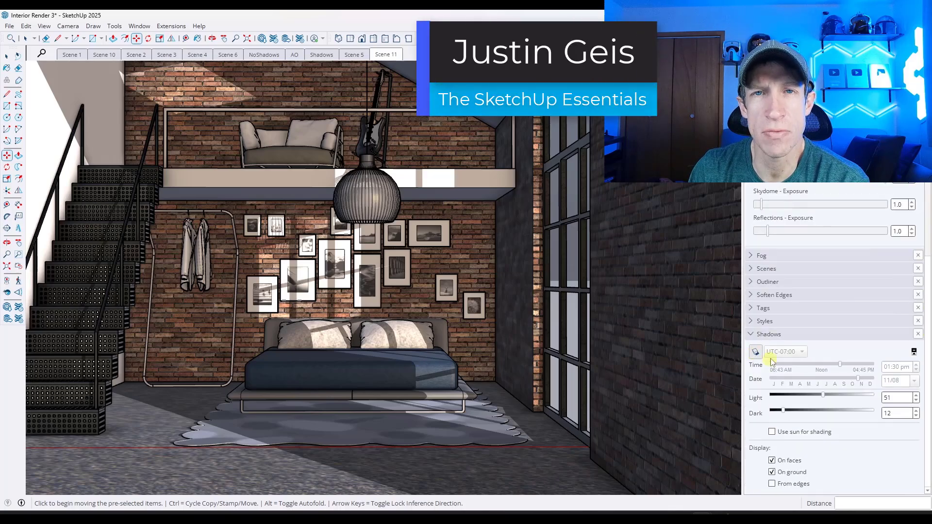
Step: Turn on sun shadows in the bedroom scene and shift the shadow time slightly earlier in the day
click(755, 352)
mouse_move(840, 364)
mouse_down()
mouse_move(823, 365)
mouse_move(835, 373)
mouse_up()
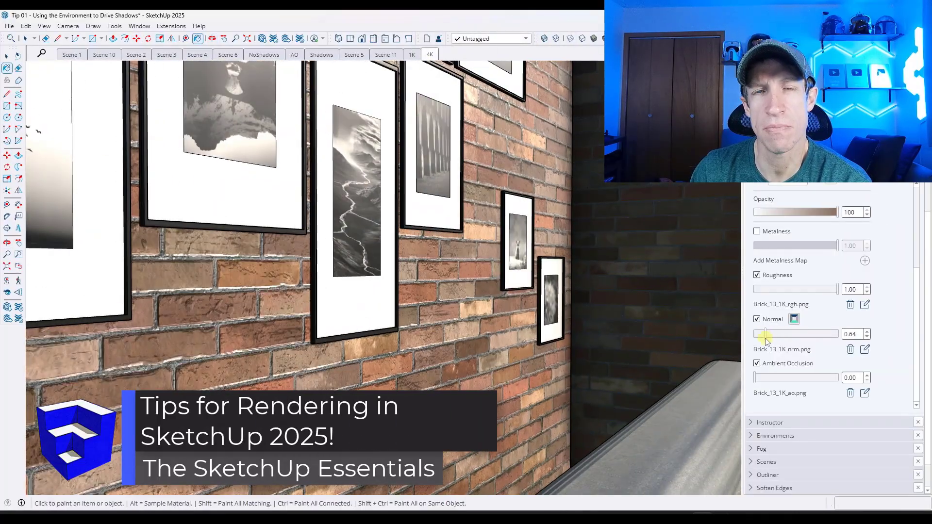
Step: Set the brick material's normal strength to 0.26 and raise its ambient occlusion strength
drag(761, 334, 758, 334)
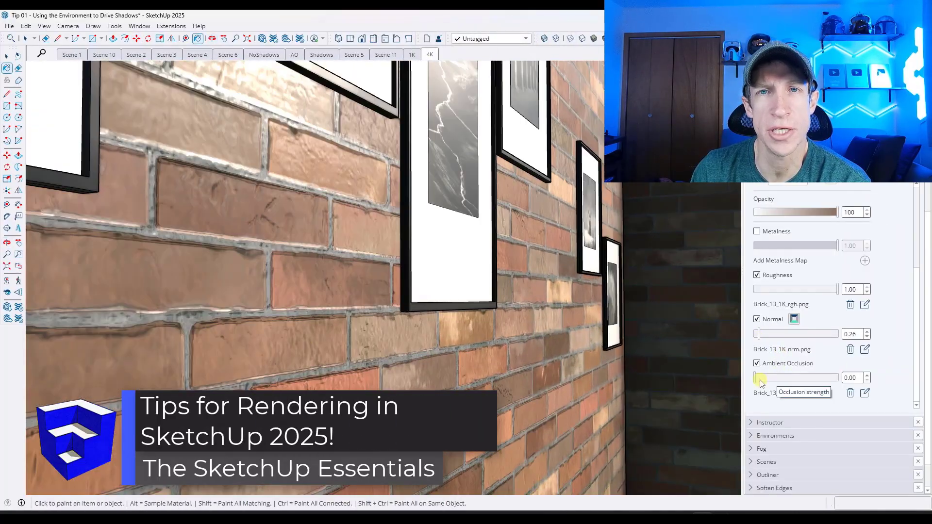
click(798, 378)
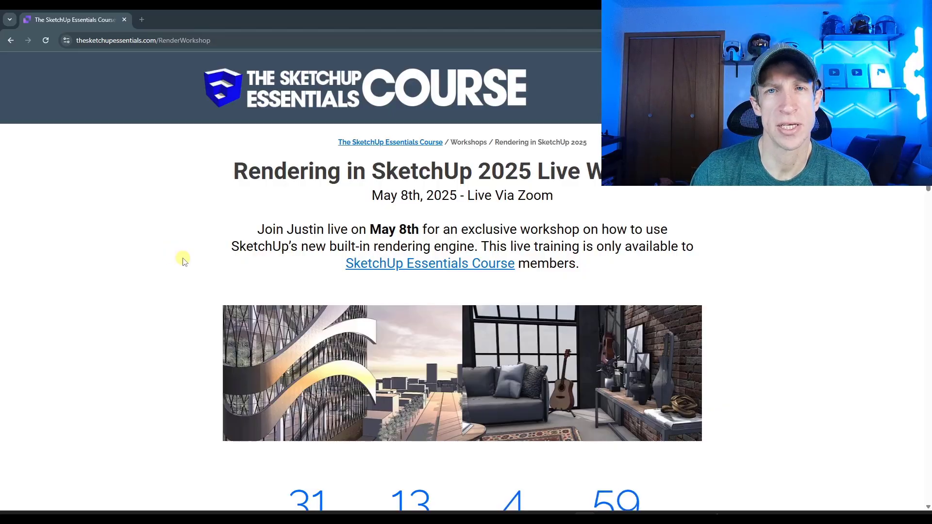
scroll(183, 261, down, 2)
scroll(183, 261, down, 2)
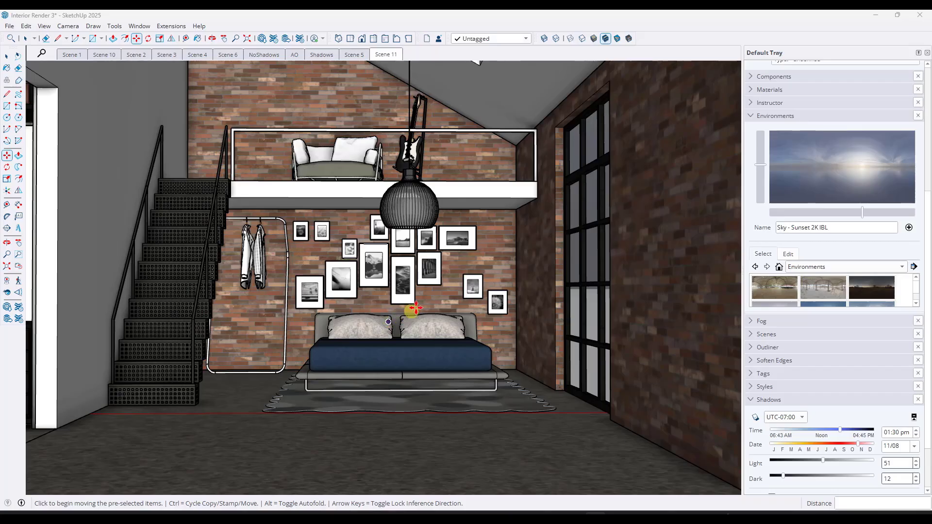
Step: Display the bedroom model with photoreal materials and return to the Scene 11 view
click(628, 39)
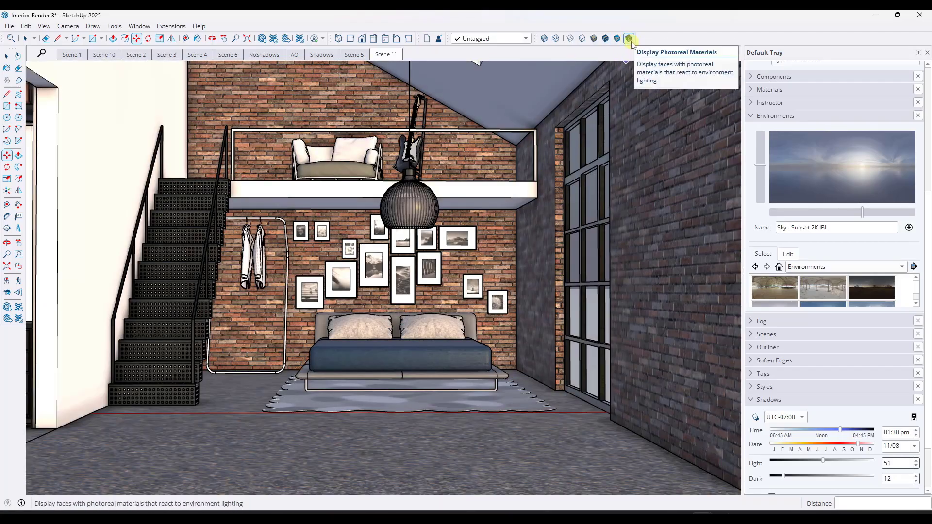
scroll(426, 296, down, 3)
middle_drag(426, 296, 343, 312)
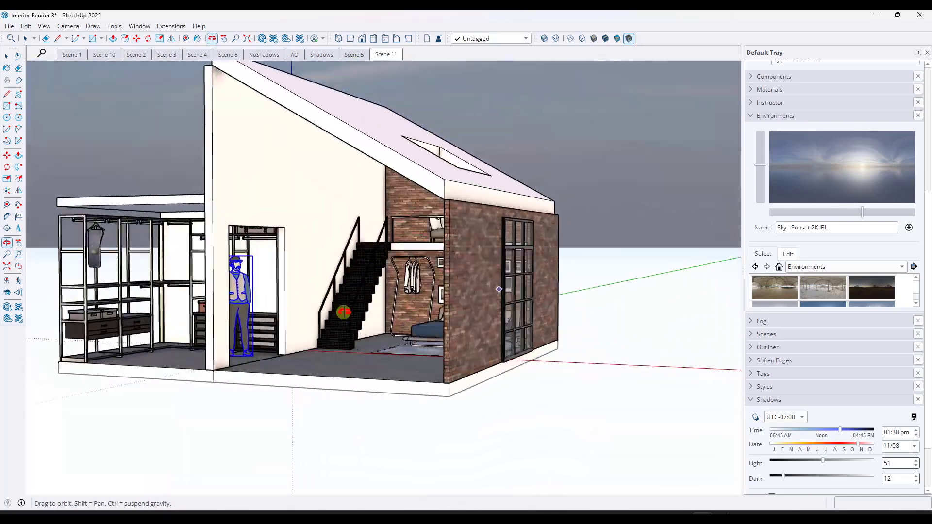
click(386, 55)
key(m)
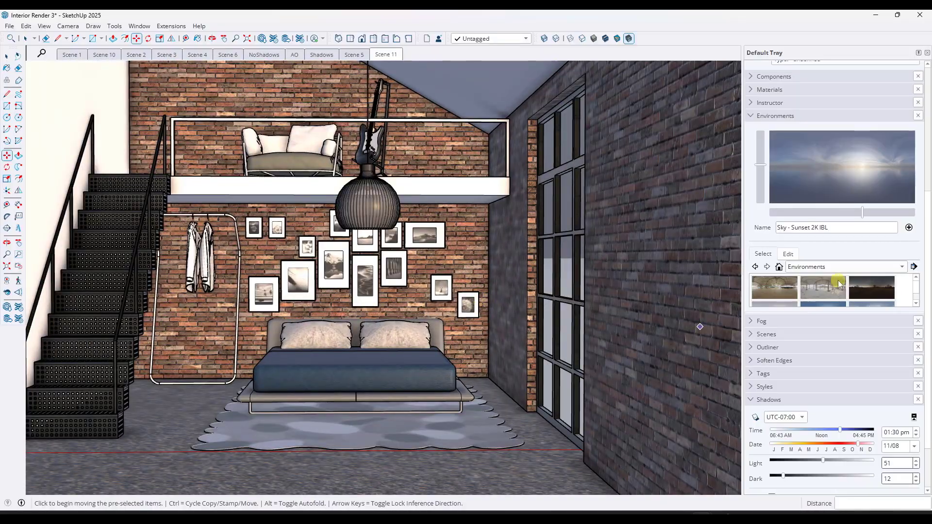
Step: Enlarge the environment thumbnail list and enable Set Sun Location for the Sky - Sunset 2K IBL environment
drag(852, 392, 852, 391)
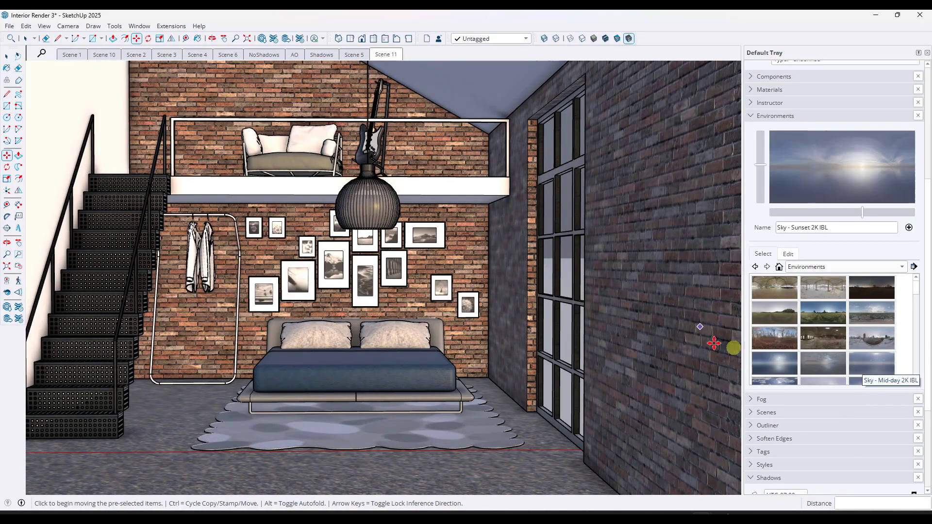
middle_drag(408, 296, 389, 284)
scroll(388, 287, up, 3)
scroll(388, 286, down, 4)
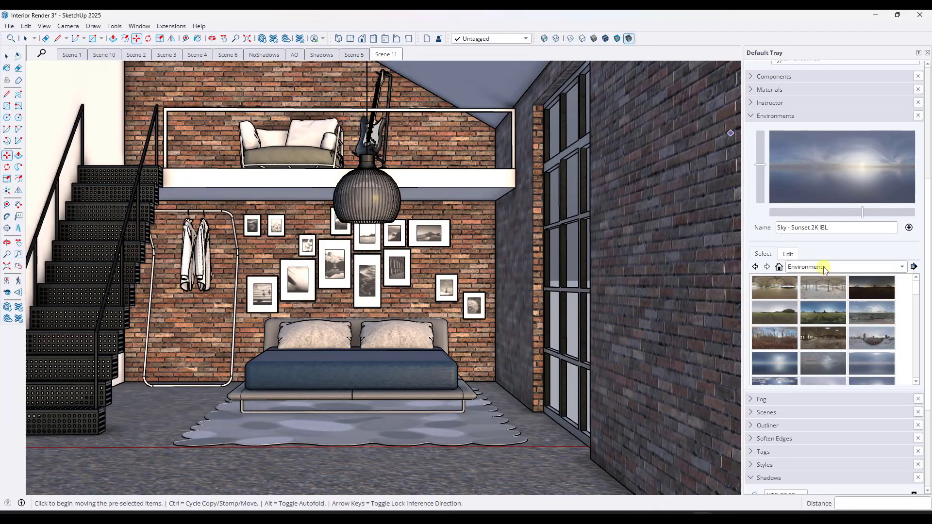
click(789, 255)
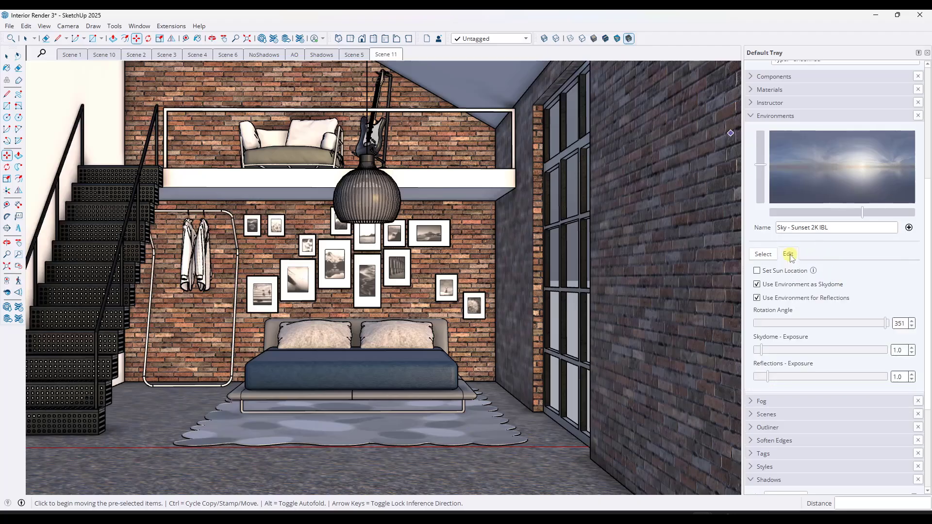
click(757, 271)
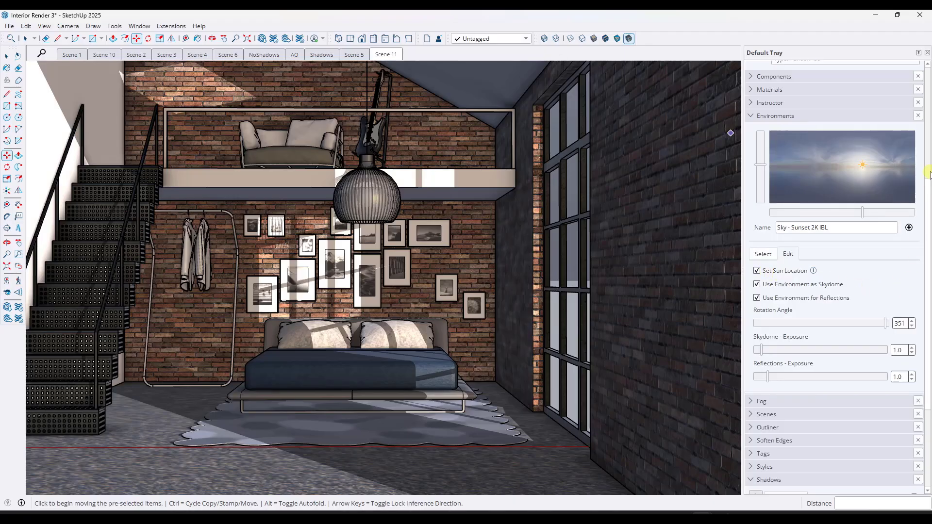
Step: Switch the shadows from the environment's sun location to time-of-day control and set the time to 09:40 am
scroll(928, 164, up, 5)
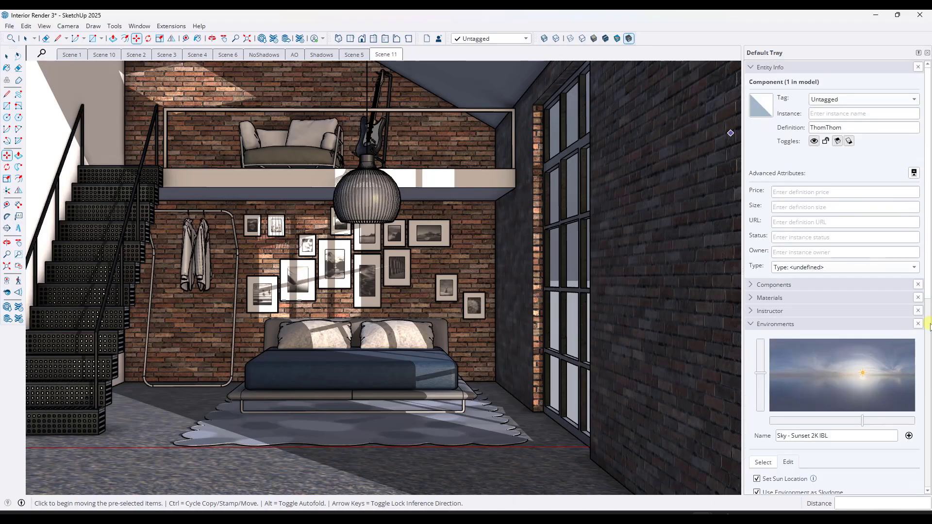
scroll(929, 326, down, 8)
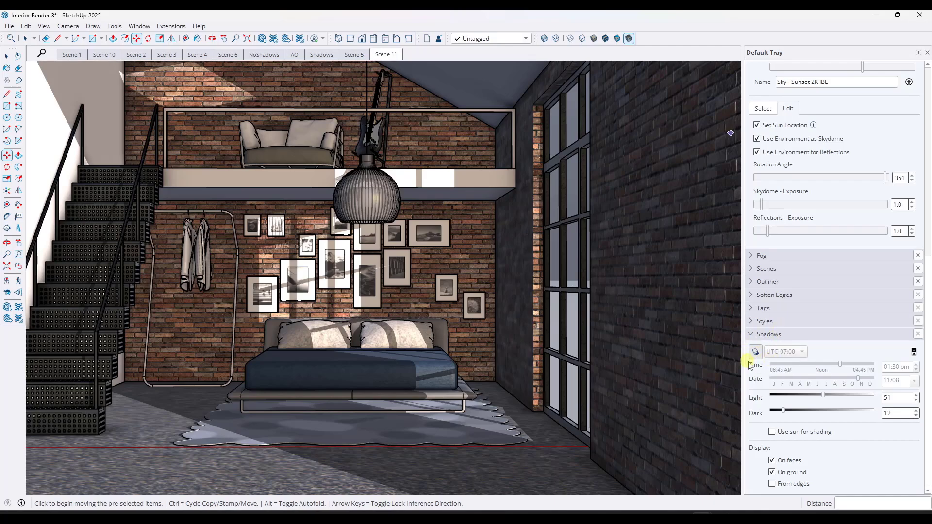
click(757, 125)
click(755, 352)
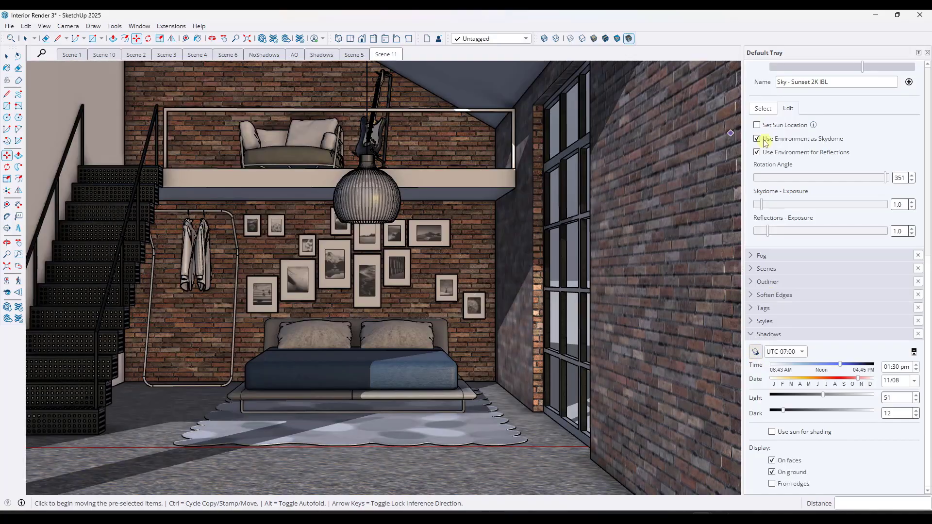
drag(841, 367, 802, 383)
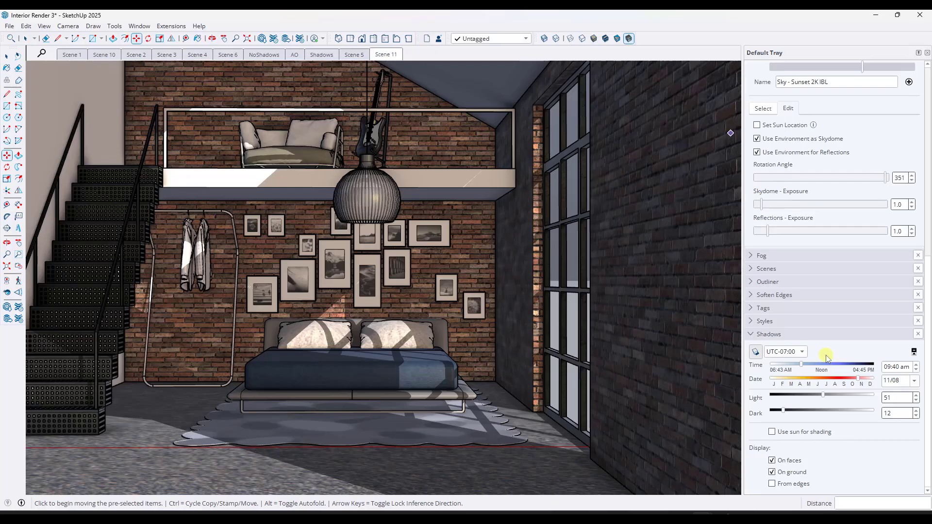
Step: Re-enable Set Sun Location for the Sunset environment and set its rotation angle to 16
scroll(839, 253, up, 3)
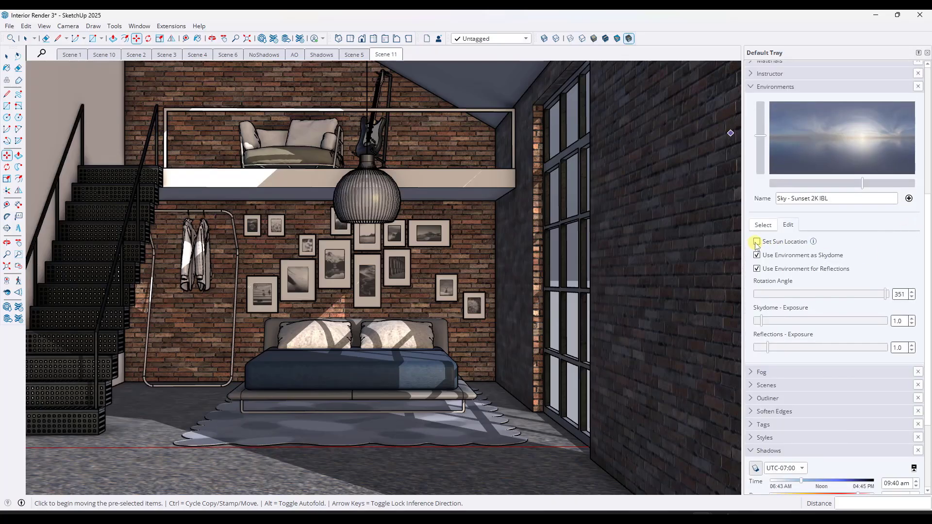
click(757, 241)
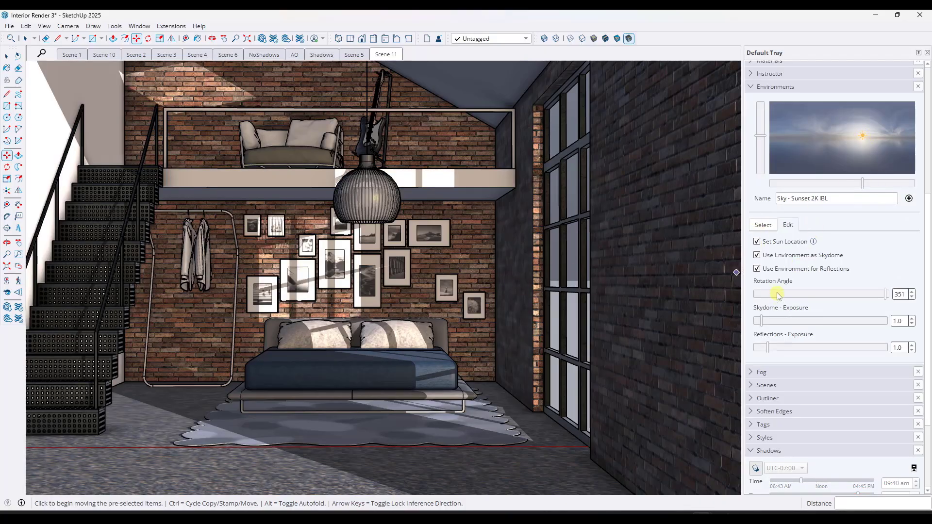
drag(883, 290, 759, 306)
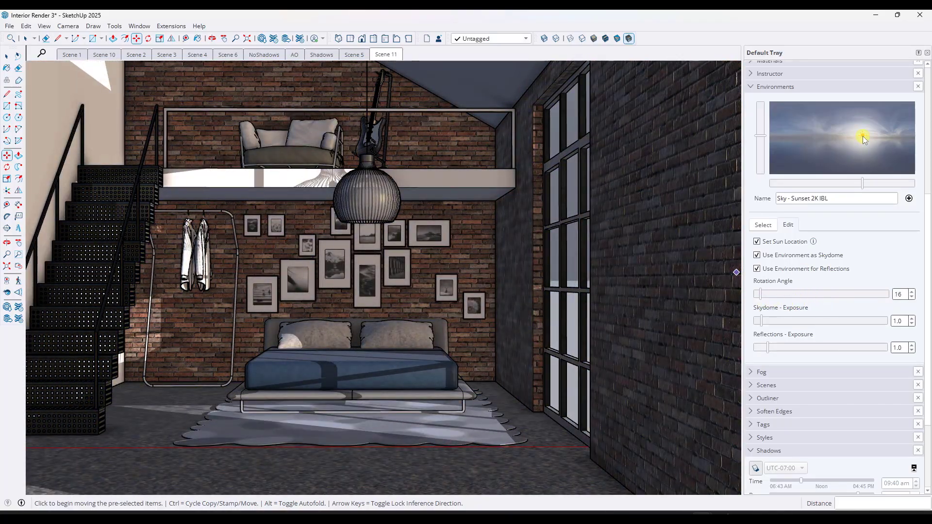
drag(772, 297, 761, 300)
Step: Try the Sky - At Sea 2K IBL environment and replace it with Sky - Mid-day 2K IBL
click(762, 225)
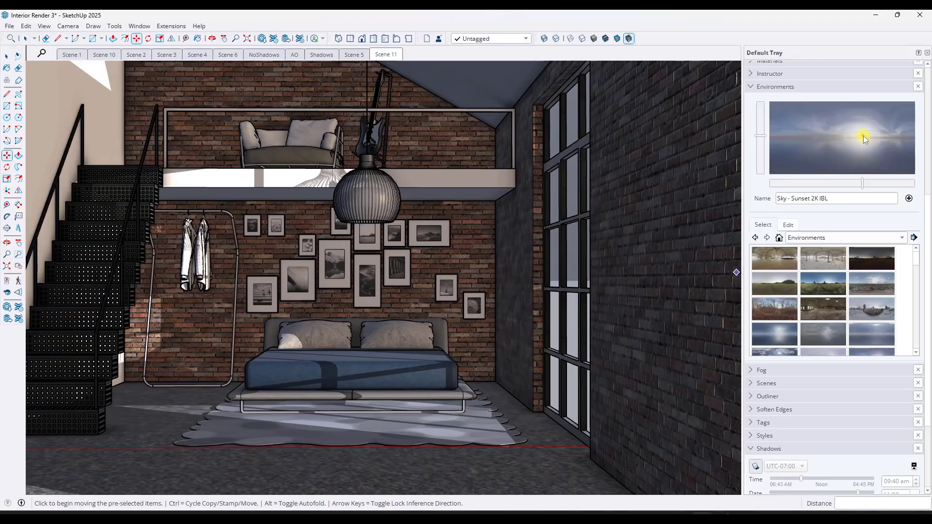
click(776, 334)
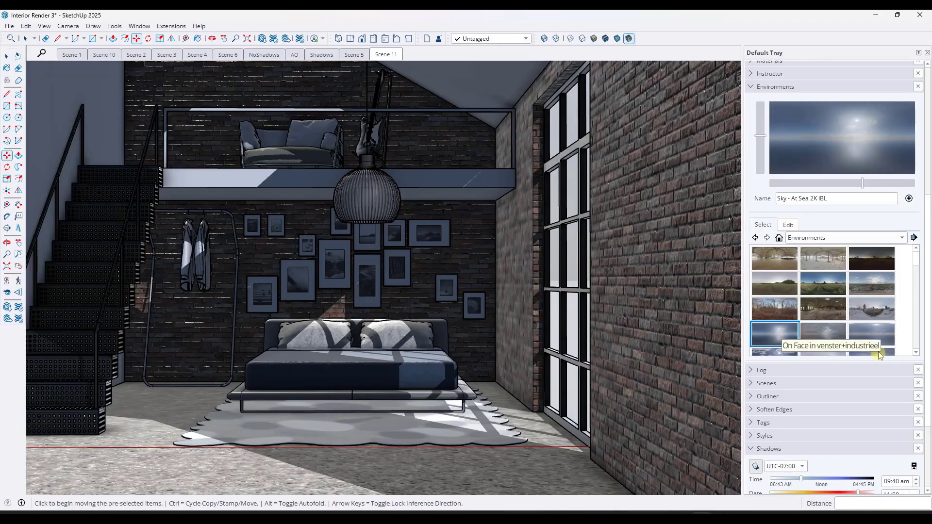
click(872, 334)
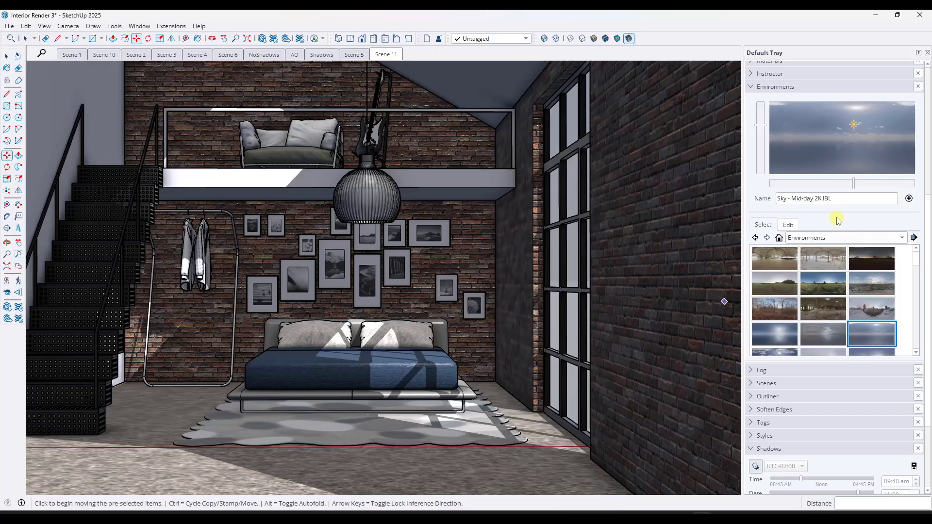
Step: Place the sun high in the sky of the Mid-day environment, trying one spot near its far edge
click(856, 108)
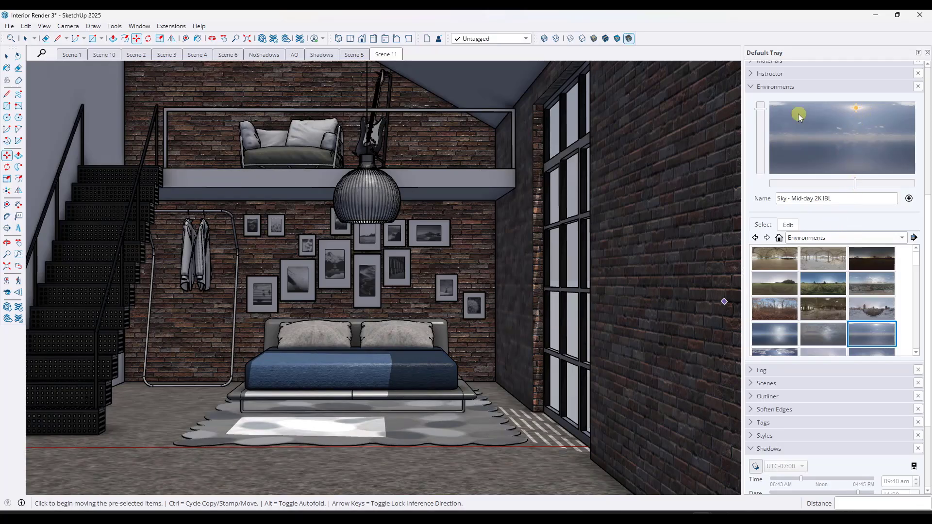
click(777, 105)
click(857, 108)
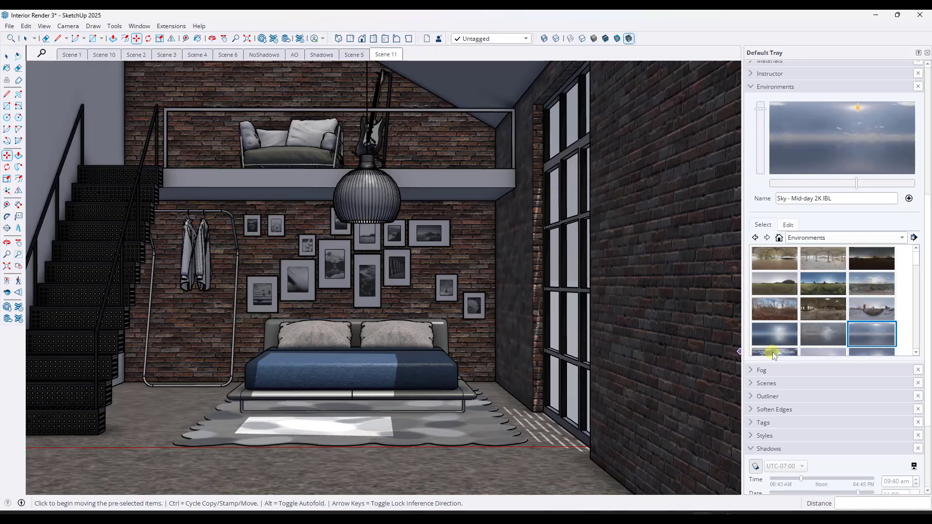
Step: Change the environment to Sky - Sunrise 2K IBL and enable its Set Sun Location option
scroll(896, 323, down, 3)
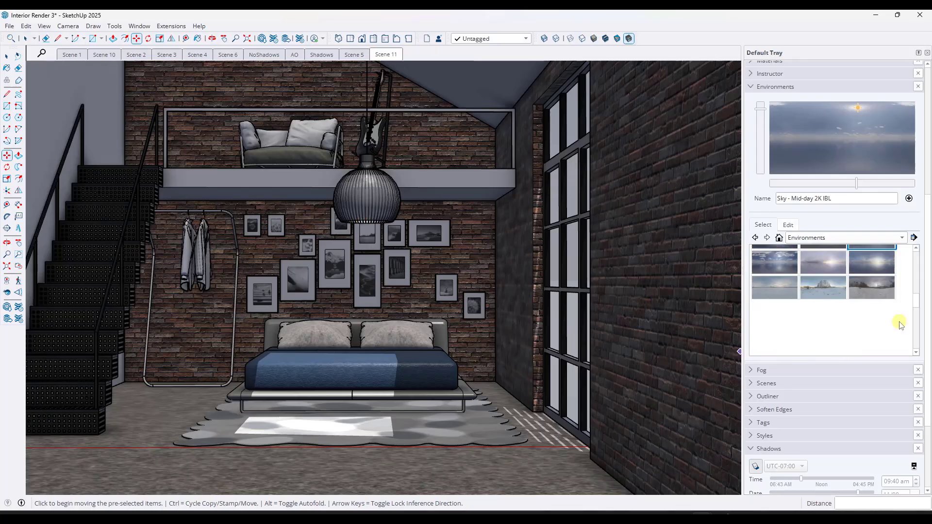
click(818, 264)
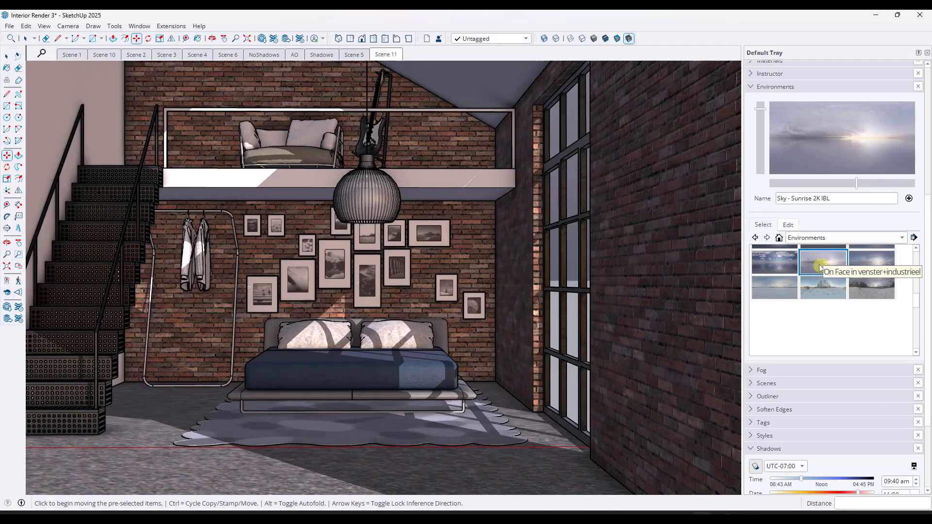
click(788, 226)
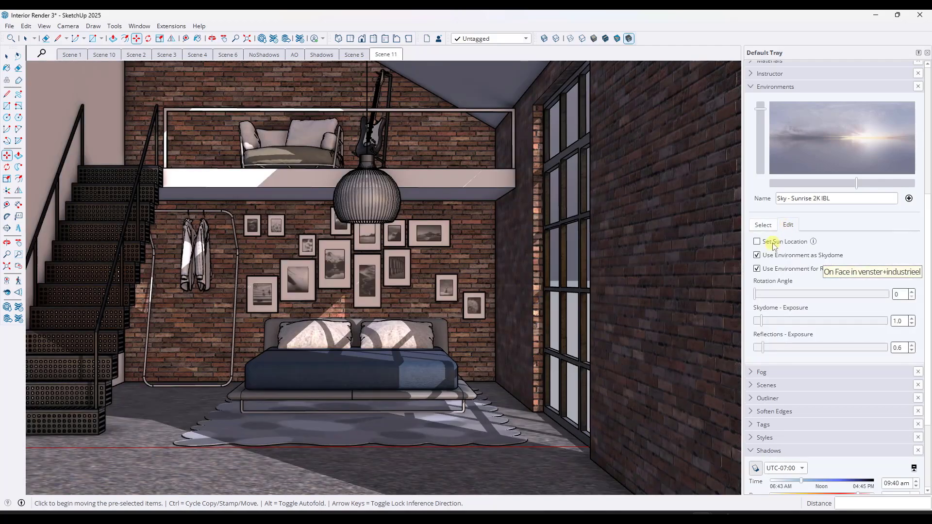
click(756, 241)
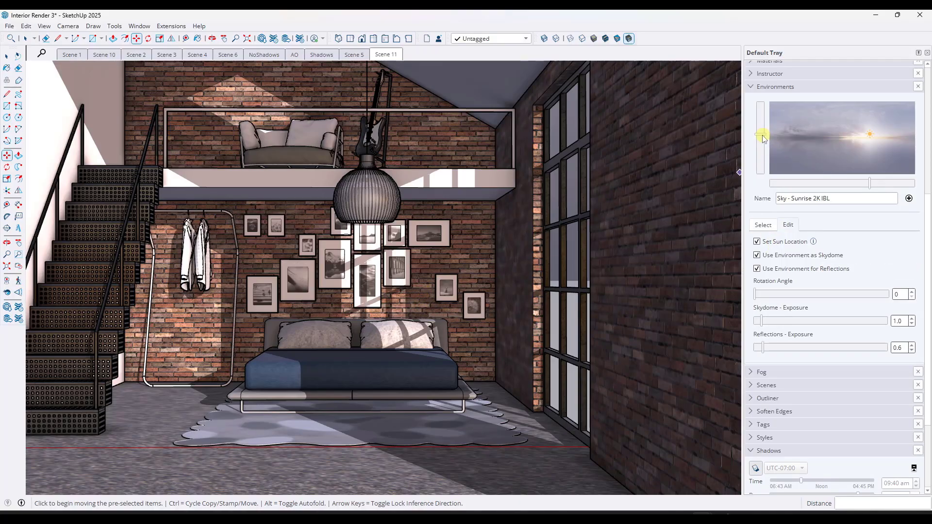
Step: Fine-tune the Sunrise environment's sun location, placing it slightly above and beside the bright spot on the horizon
drag(763, 139, 762, 132)
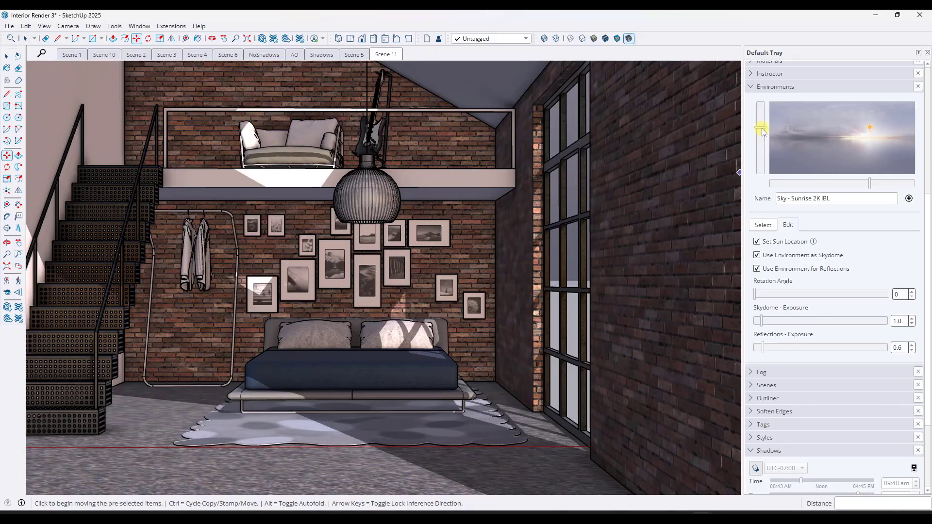
drag(871, 184, 867, 186)
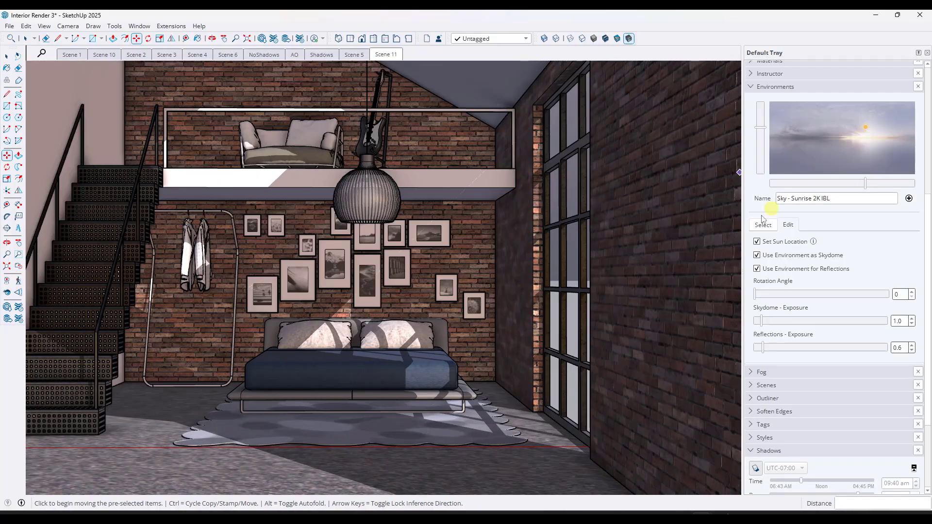
scroll(574, 312, down, 10)
middle_drag(575, 312, 322, 332)
scroll(322, 333, up, 5)
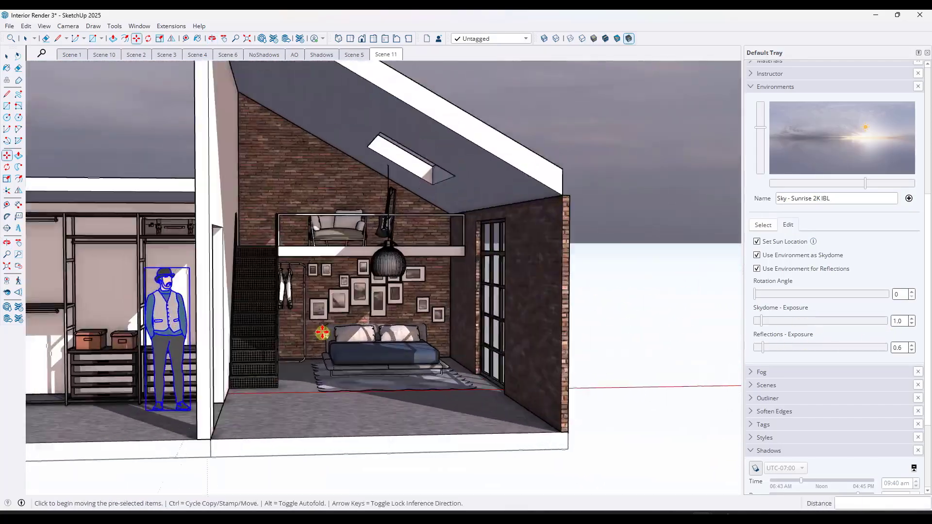
scroll(322, 333, up, 5)
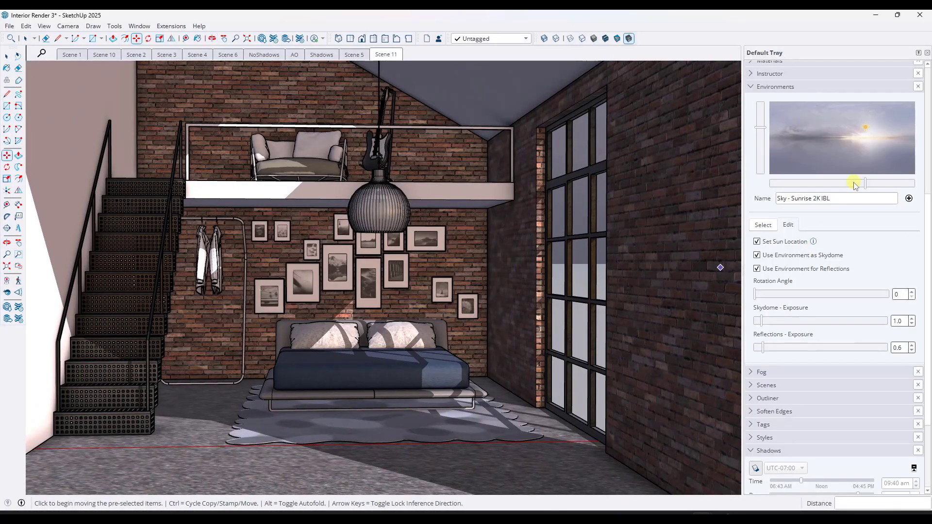
drag(762, 127, 760, 131)
scroll(404, 320, up, 2)
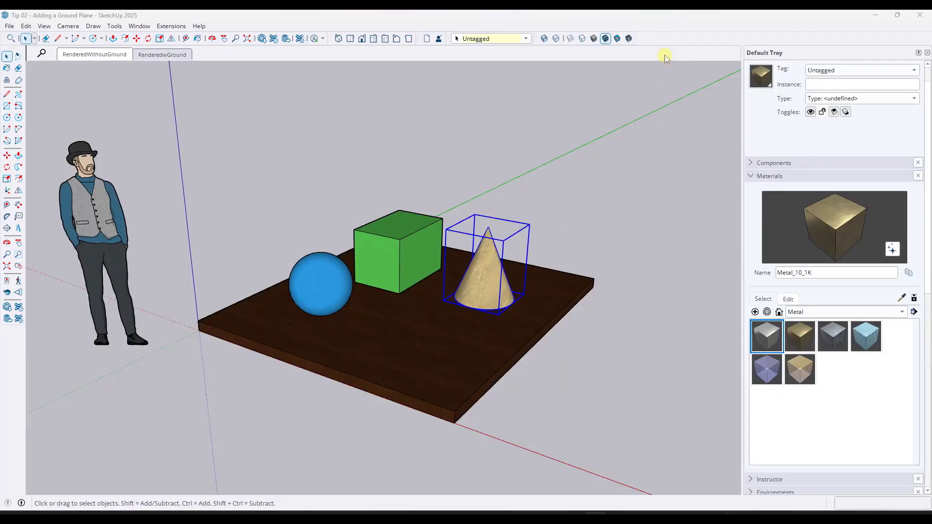
Step: Activate photoreal materials in the model with the sphere, cube and cone, and reveal the style's background settings
click(629, 39)
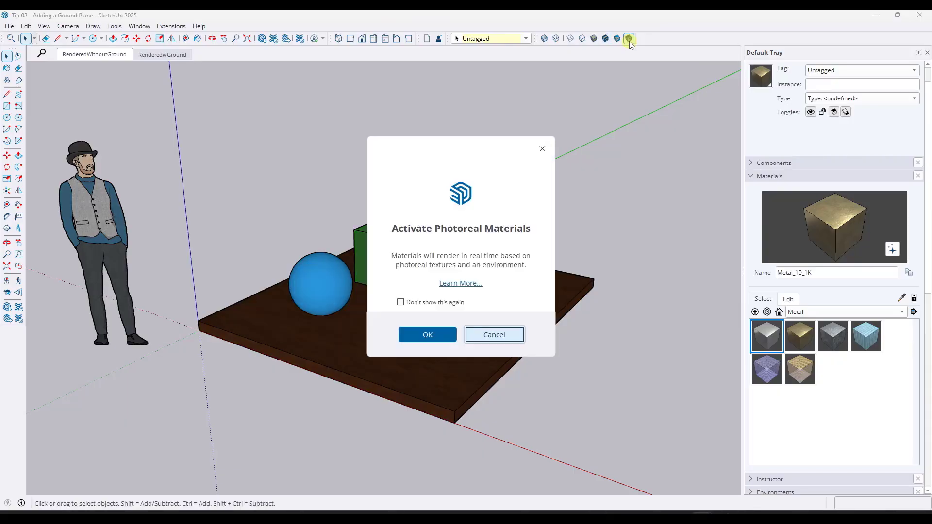
click(432, 343)
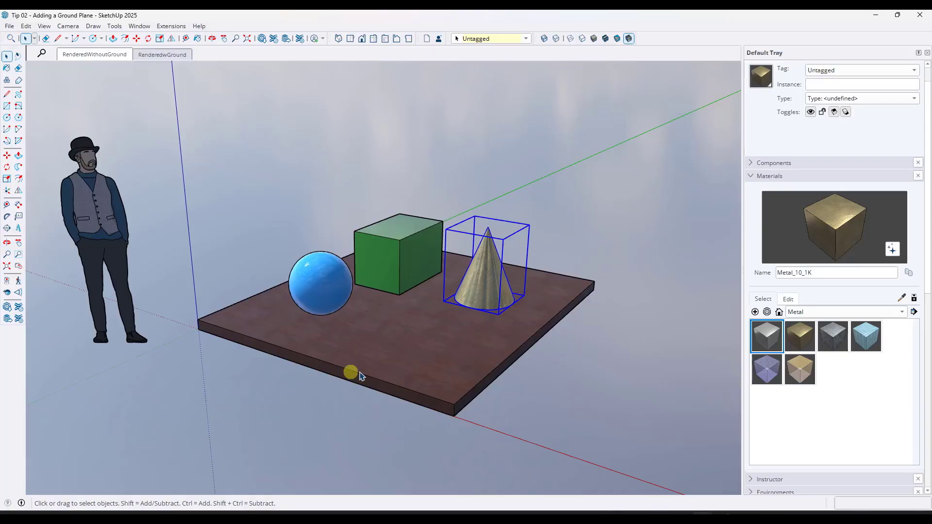
click(751, 178)
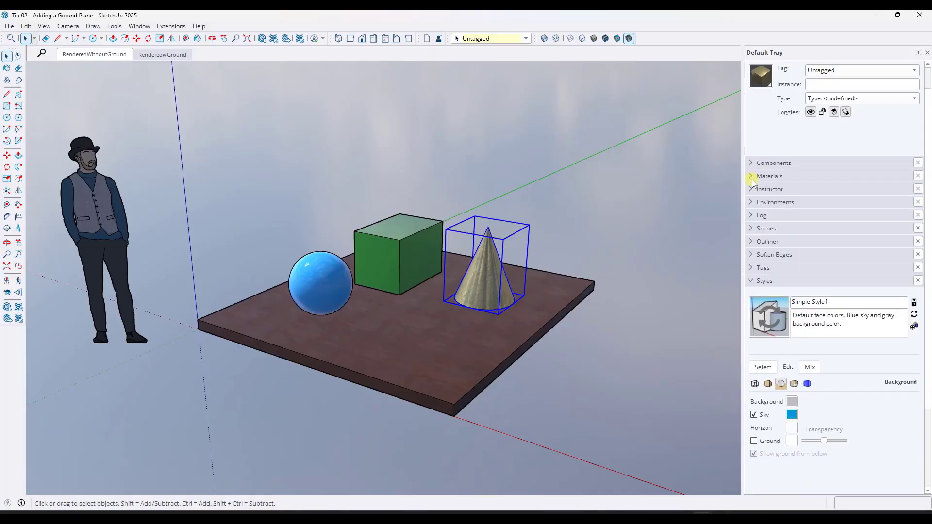
Step: Enable Set Sun Location for the Sky - Partial Clouds 2K IBL environment and check the option for displaying shadows on the ground
click(751, 203)
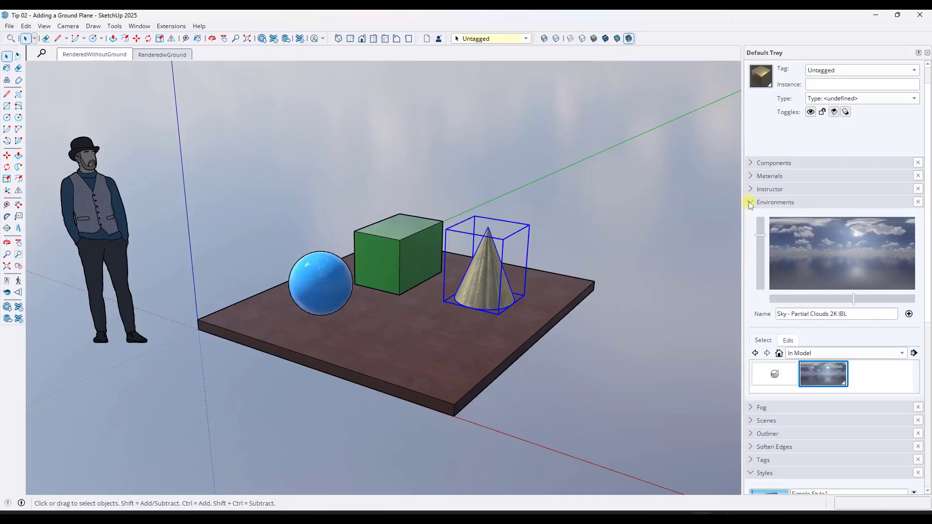
click(788, 341)
click(770, 360)
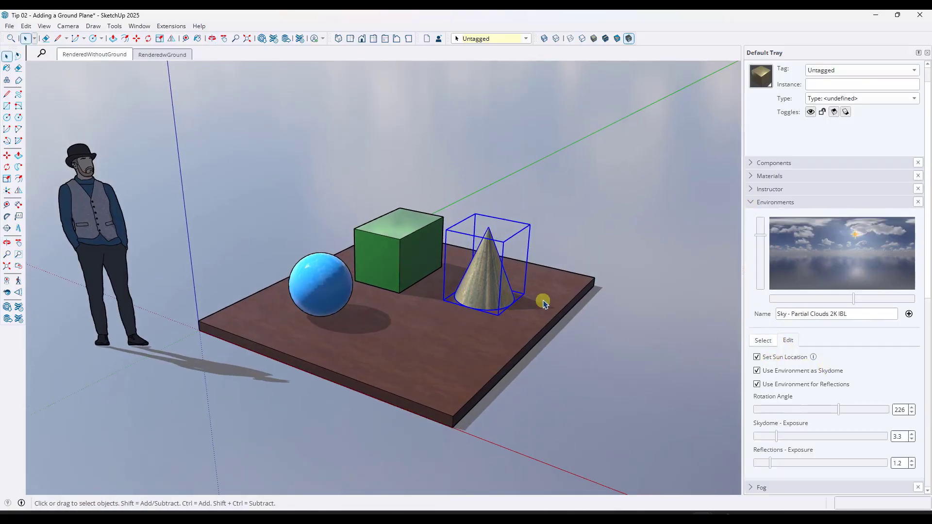
scroll(926, 349, down, 5)
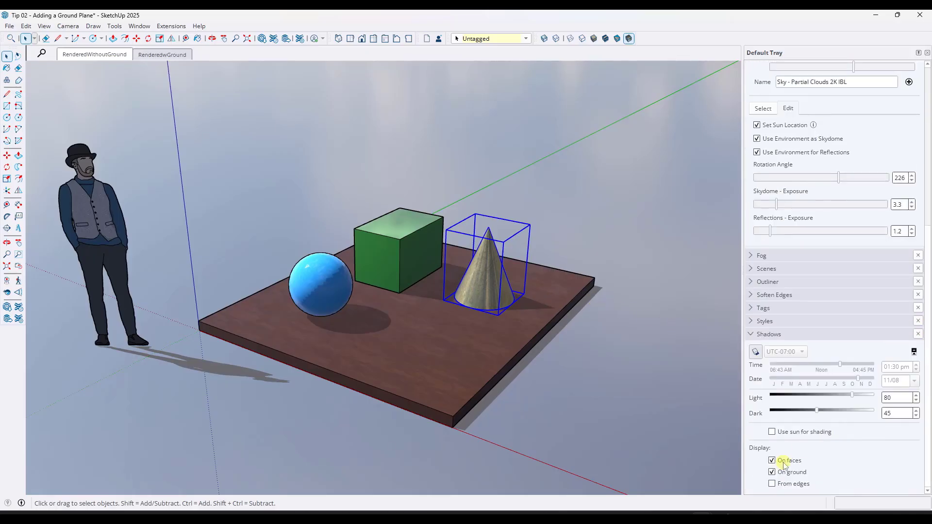
click(788, 473)
mouse_move(475, 352)
middle_down()
mouse_move(474, 327)
mouse_move(458, 301)
mouse_move(456, 243)
mouse_move(466, 350)
mouse_move(466, 342)
middle_up()
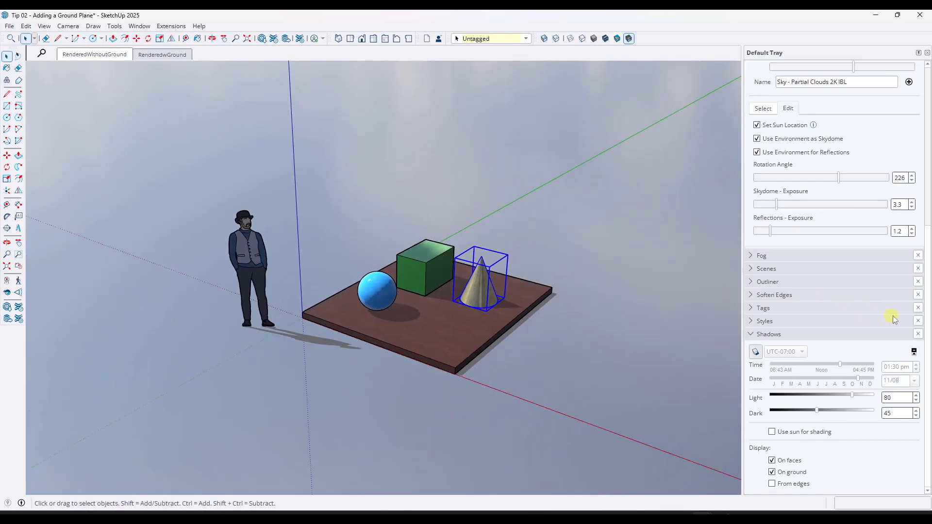
Step: Enable the Ground in the style's background settings and inspect the model from different angles
click(750, 322)
scroll(927, 336, down, 3)
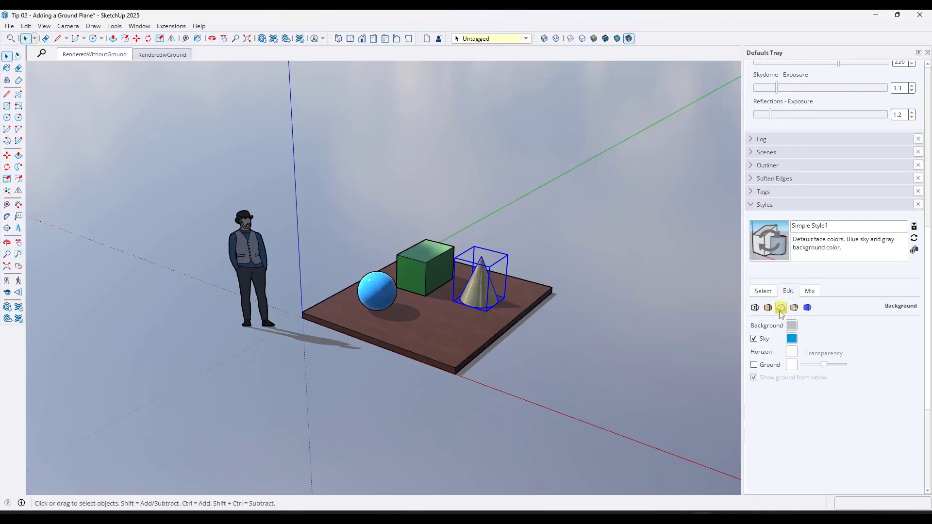
click(754, 365)
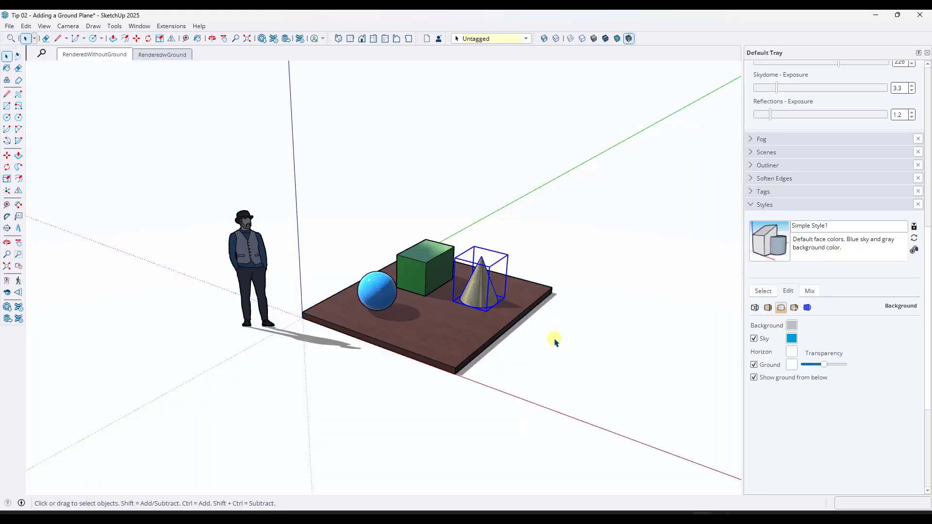
middle_drag(554, 339, 535, 341)
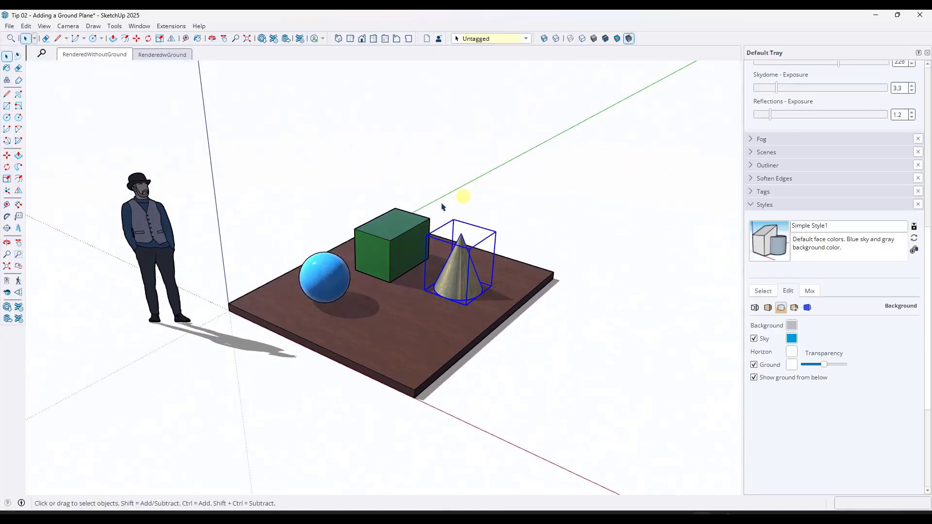
middle_drag(370, 385, 358, 298)
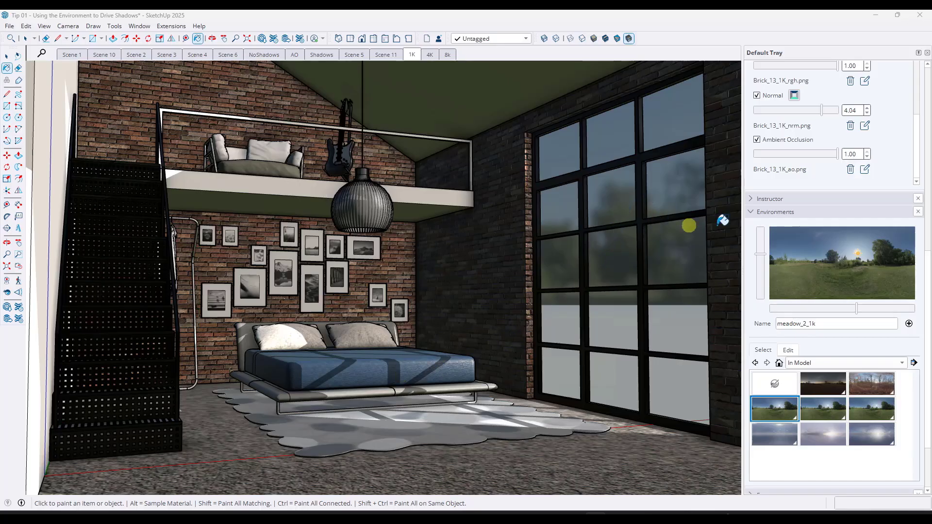
Step: Switch to the Poly Haven Meadow 2 page in the browser and compare the HDR download sizes at 1K and 16K
key(alt+Tab)
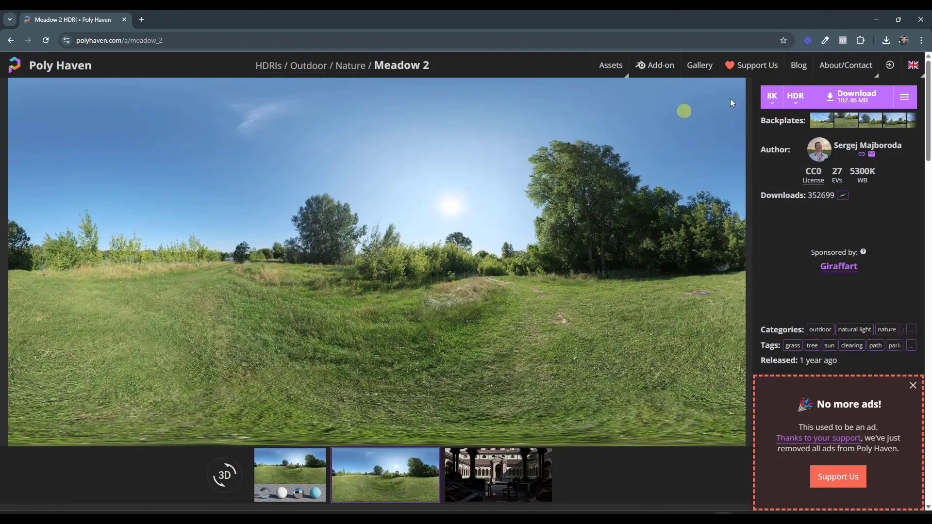
click(772, 97)
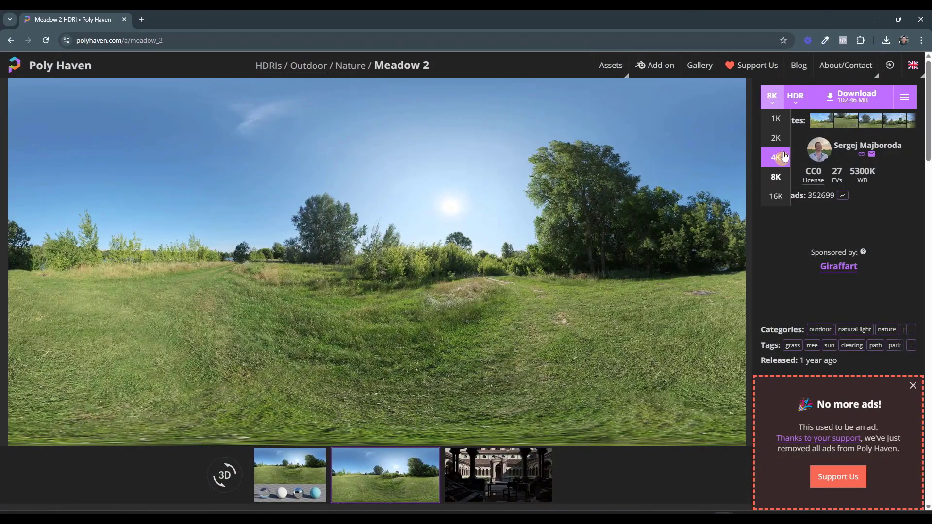
click(777, 119)
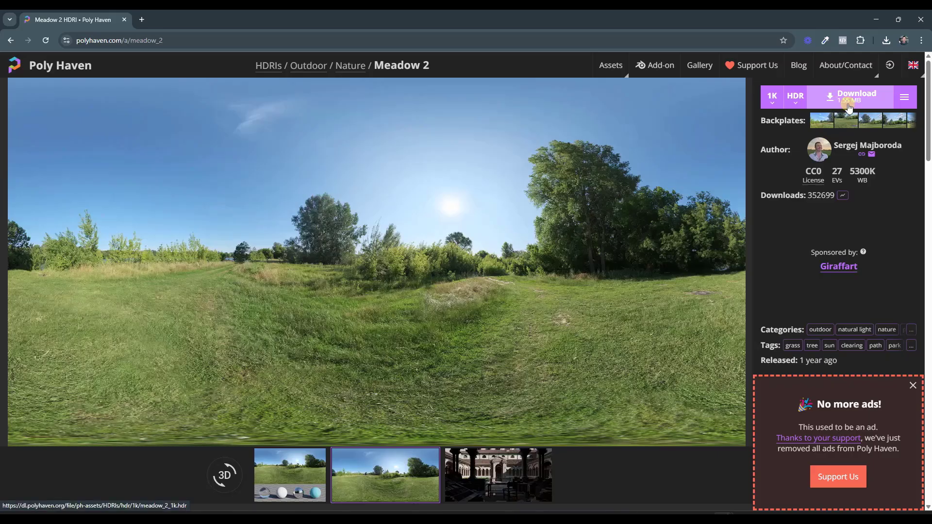
click(772, 97)
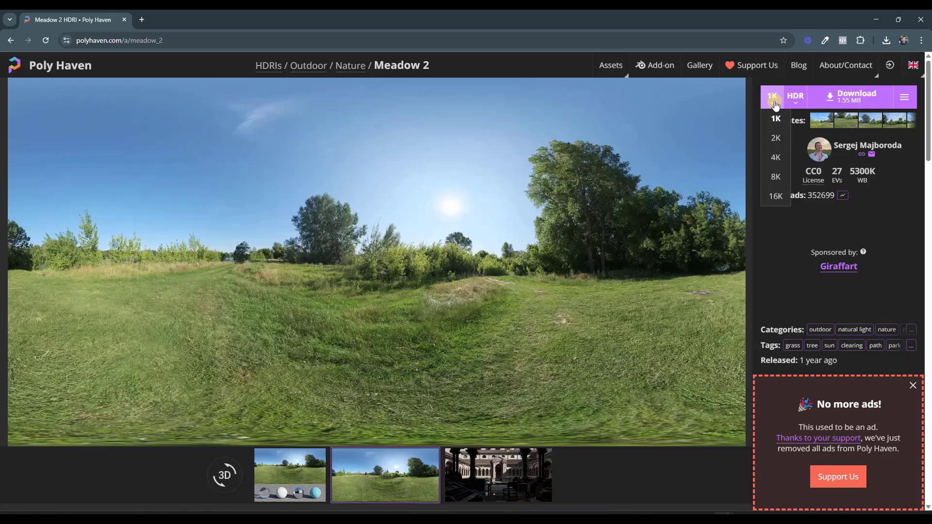
click(775, 196)
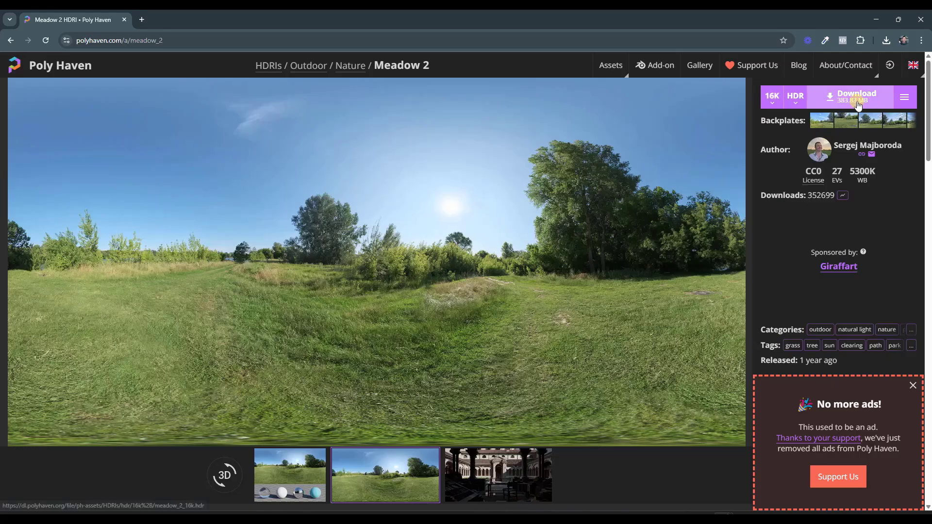
click(827, 107)
Step: Set the Meadow 2 HDR download resolution to 8K
click(772, 104)
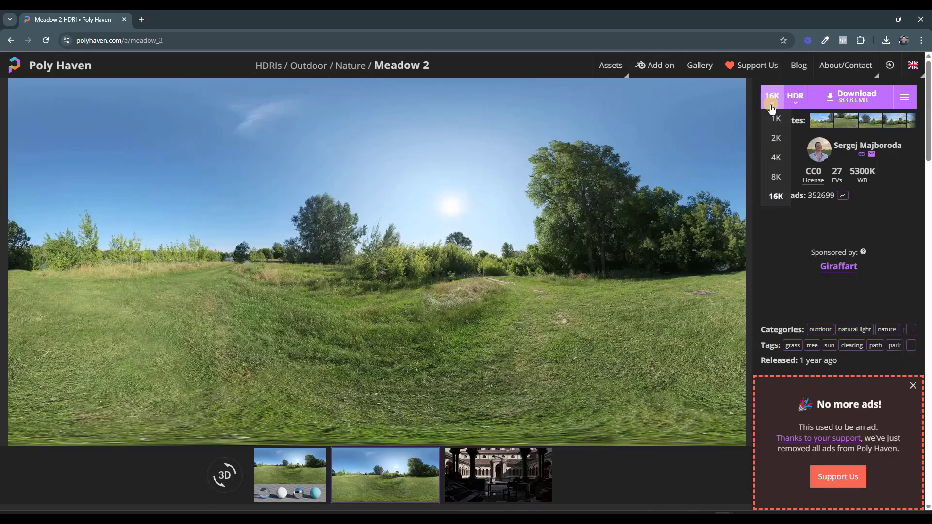
click(776, 176)
click(855, 97)
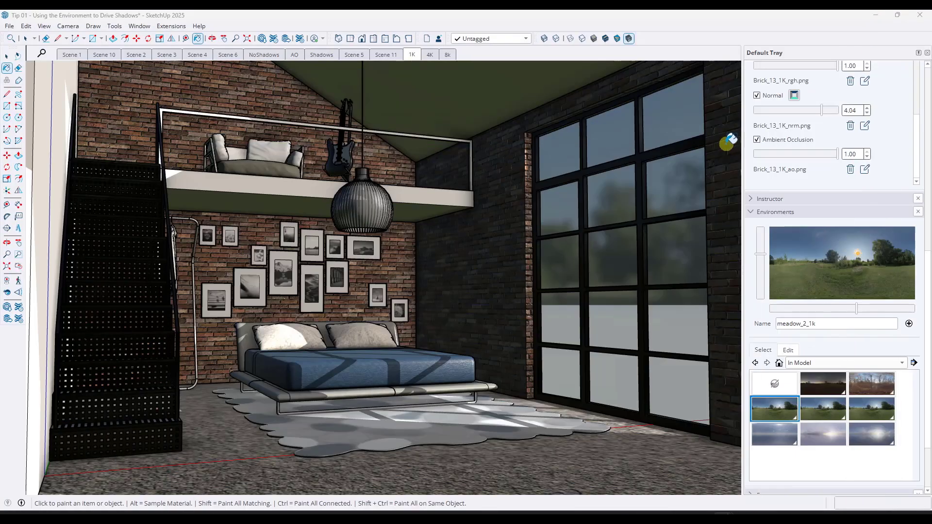
Step: Return to SketchUp and compare the meadow_2_1k and meadow_2_4k (1) environments in the bedroom scene, ending on the 4K version
click(646, 291)
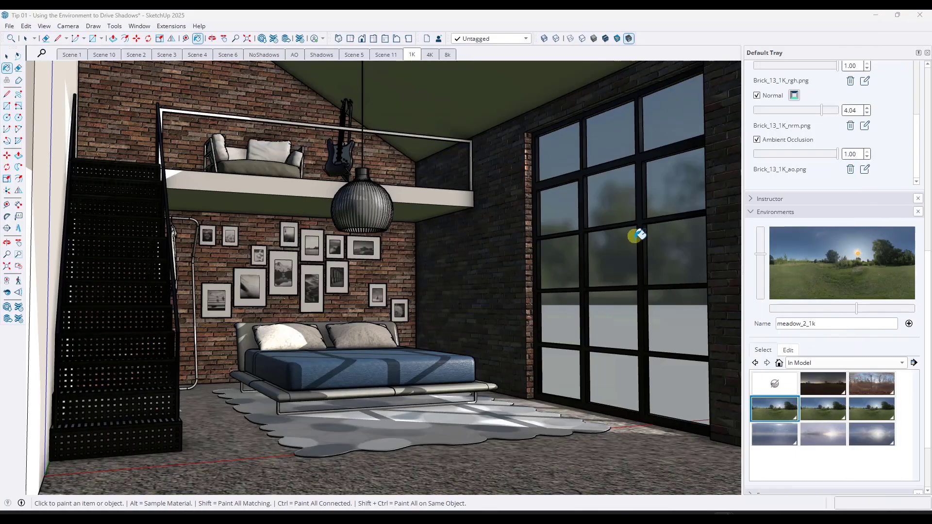
click(685, 288)
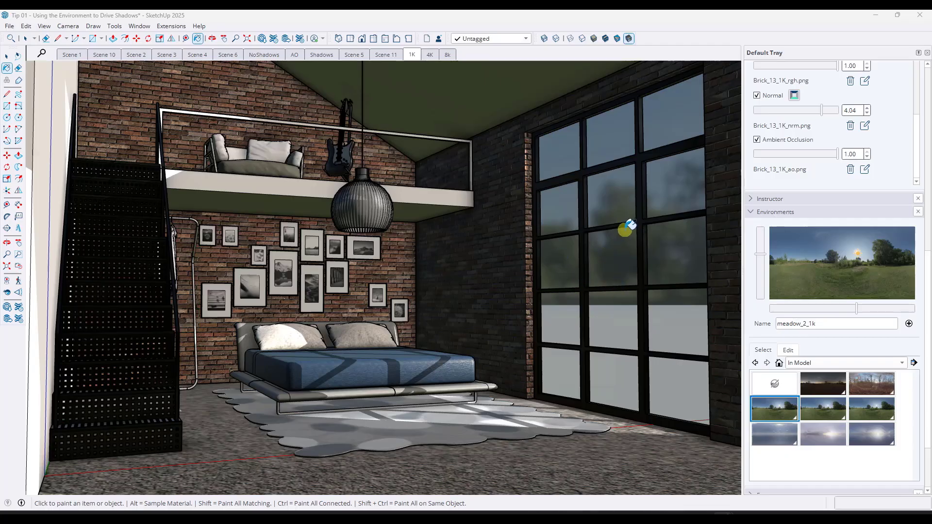
click(833, 413)
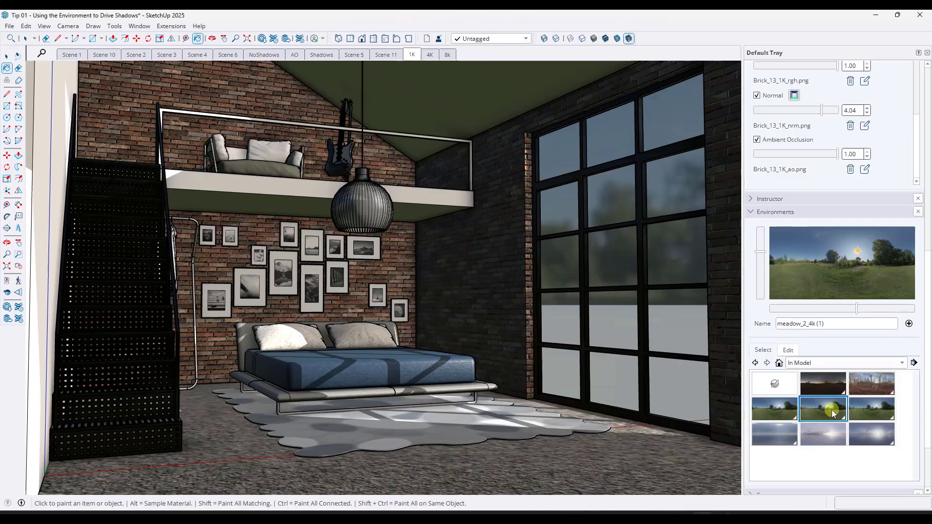
click(782, 407)
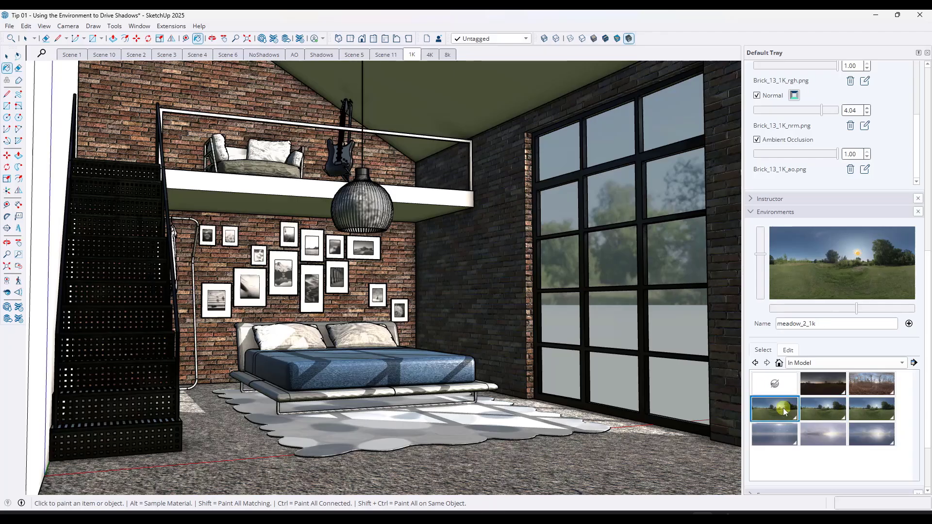
click(823, 409)
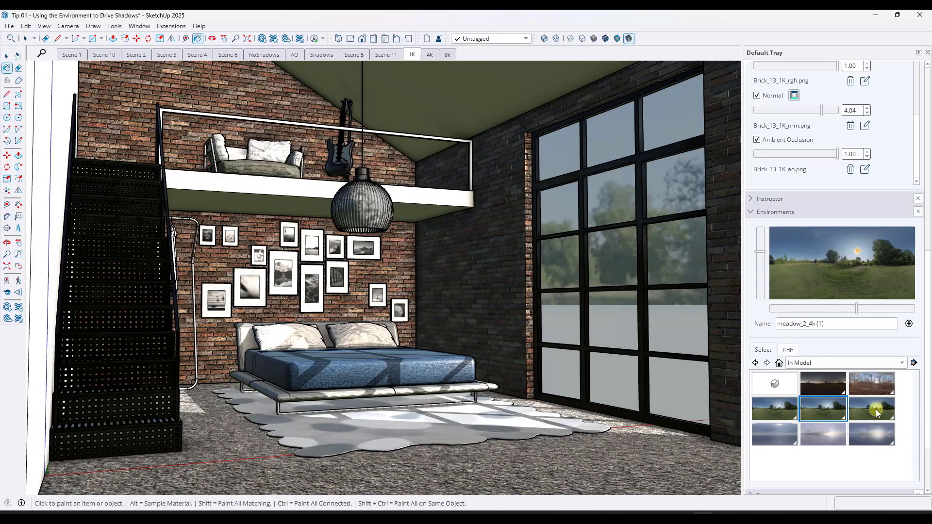
Step: Compare the meadow_2_8k and meadow_2_4k (1) environments on the windows and bed, ending on the 8K version
click(874, 411)
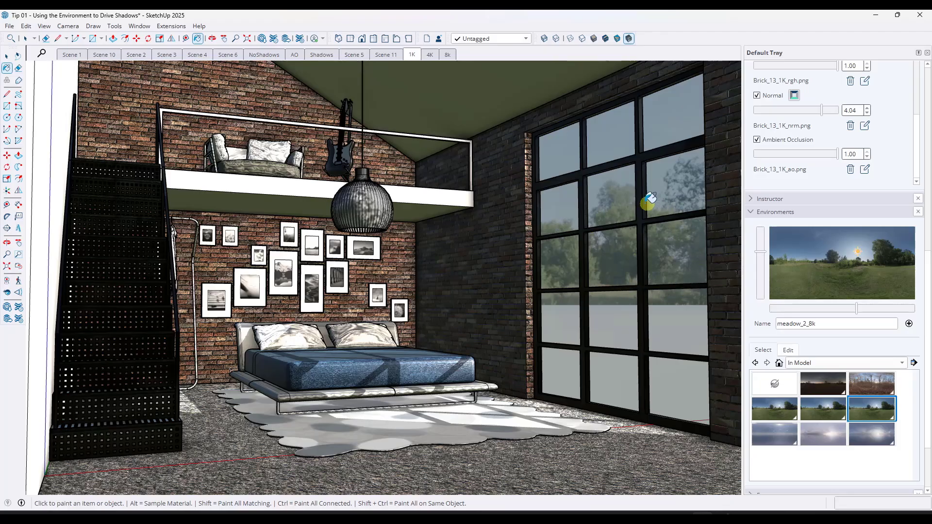
click(822, 412)
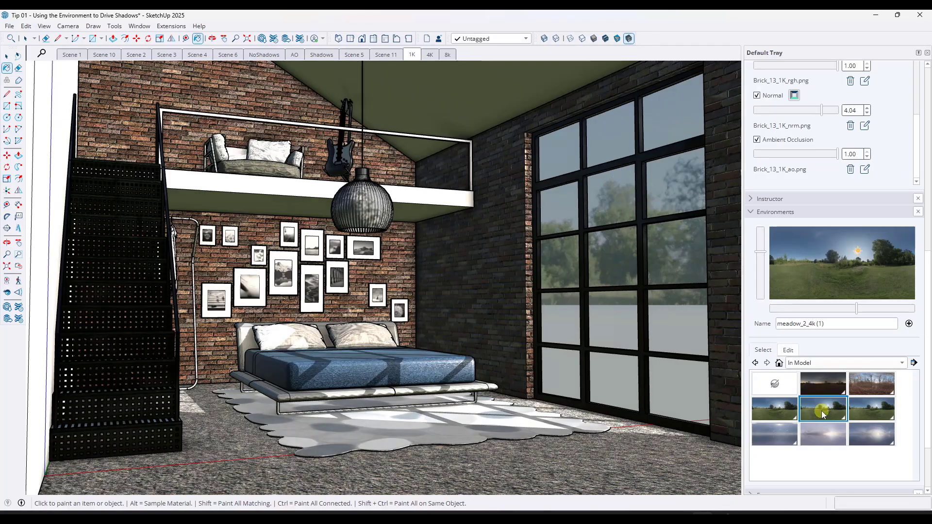
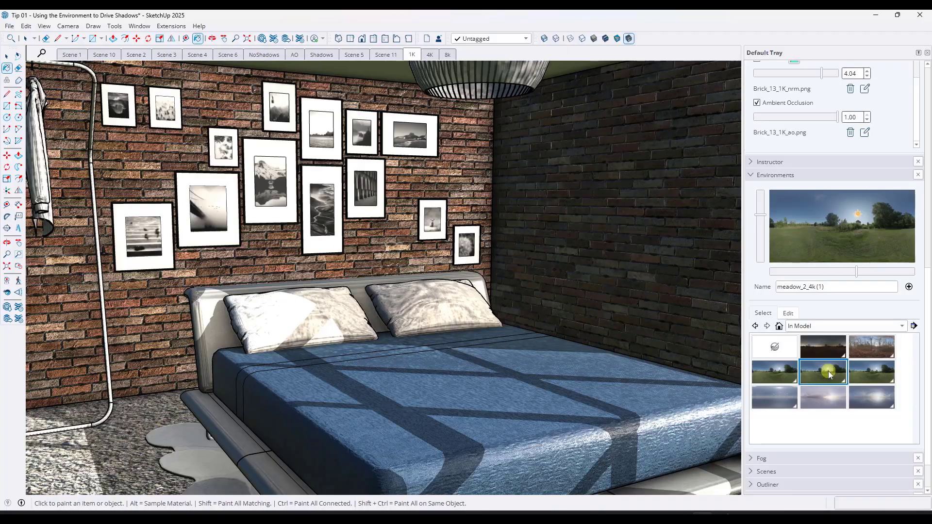
click(883, 371)
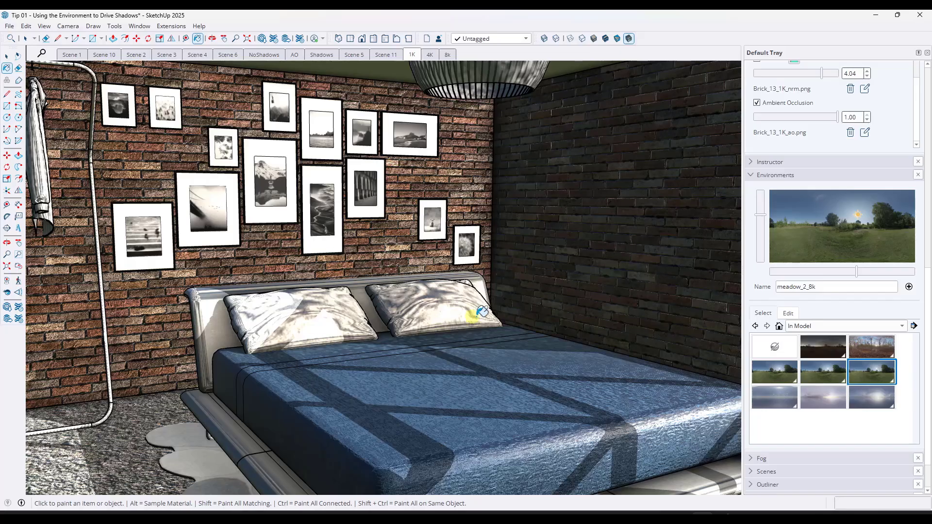
Step: Sample the brick wall's material, Brick_13_1K, and reduce its Normal strength to 0.44
alt+click(586, 313)
middle_drag(587, 310, 531, 322)
scroll(400, 249, up, 5)
middle_drag(387, 255, 439, 246)
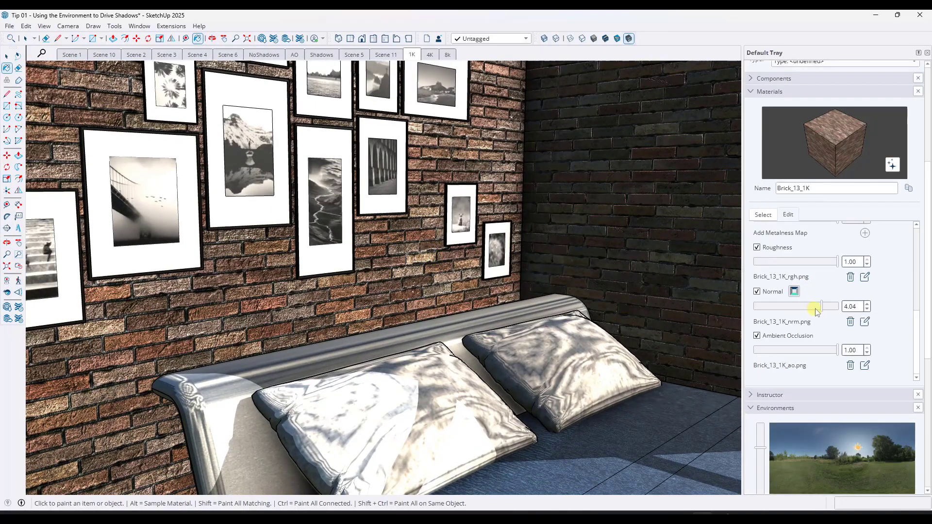
drag(812, 307, 761, 313)
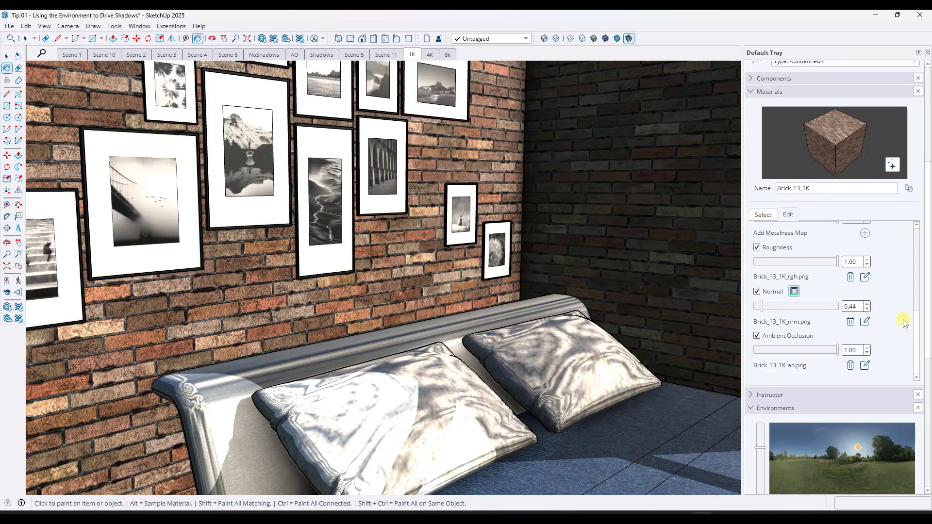
Step: Compare the brick wall and pillows under the meadow_2_4k (1) and meadow_2_1k environments, ending on the 1K version
scroll(904, 321, down, 2)
scroll(897, 287, down, 4)
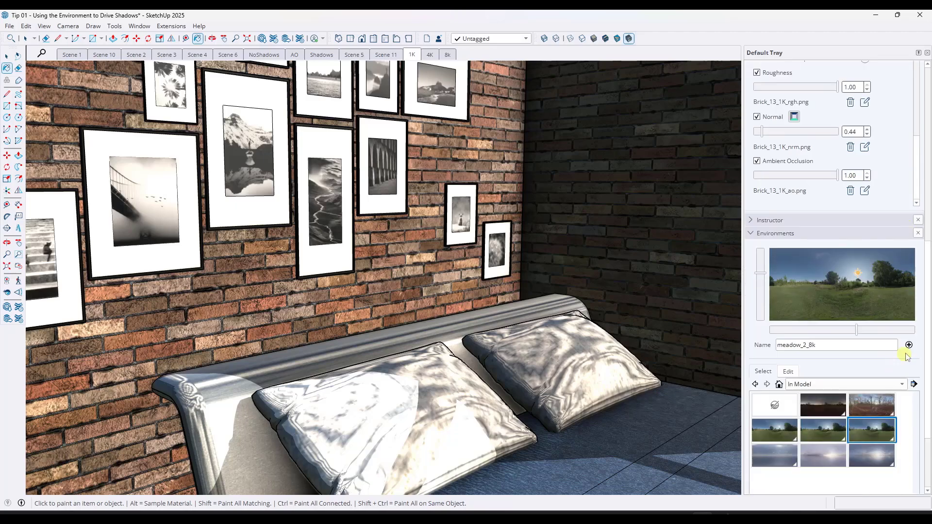
click(818, 437)
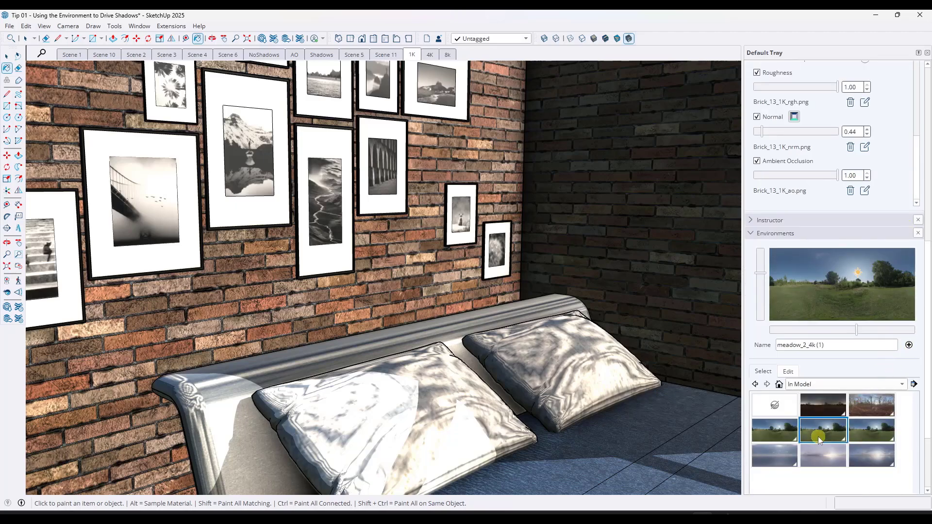
click(780, 432)
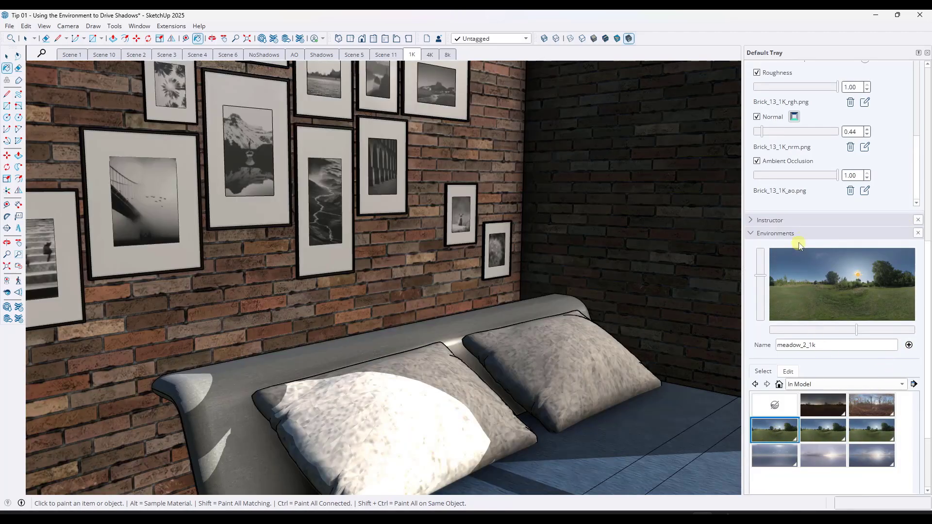
Step: Raise the Normal strength of Brick_13_1K to 3.95 and apply the meadow_2_4k (1) environment
scroll(909, 183, up, 3)
drag(757, 185, 796, 192)
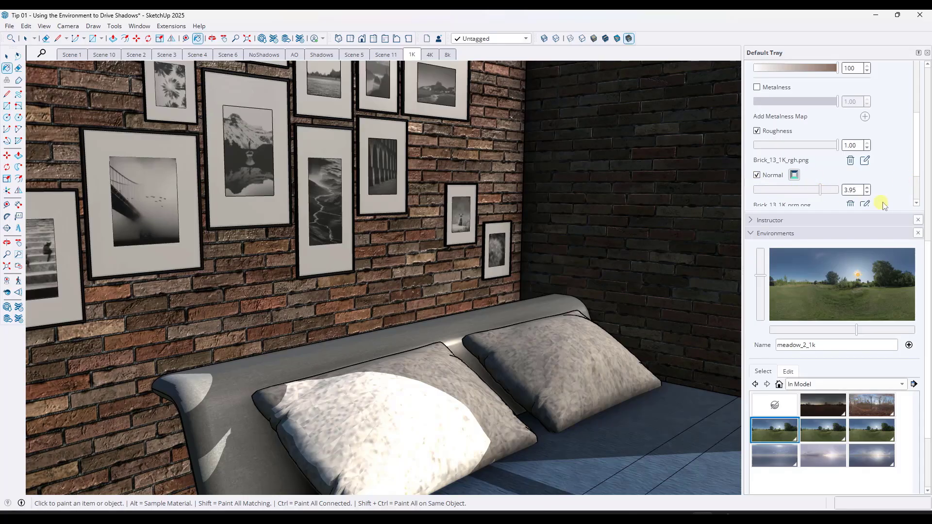
scroll(905, 198, down, 3)
click(817, 409)
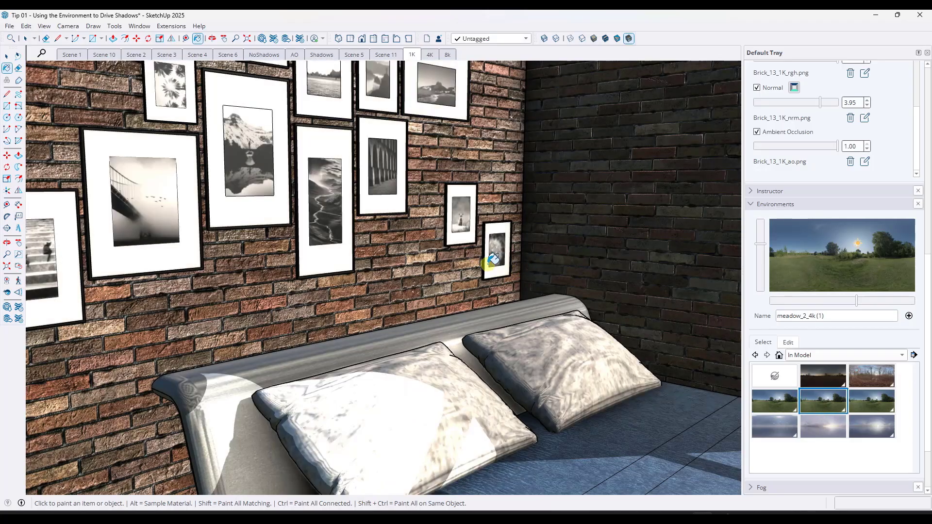
Step: Restore the full bedroom view saved in the 1K scene and apply the meadow_2_4k (1) environment
scroll(213, 233, down, 1)
scroll(213, 233, down, 8)
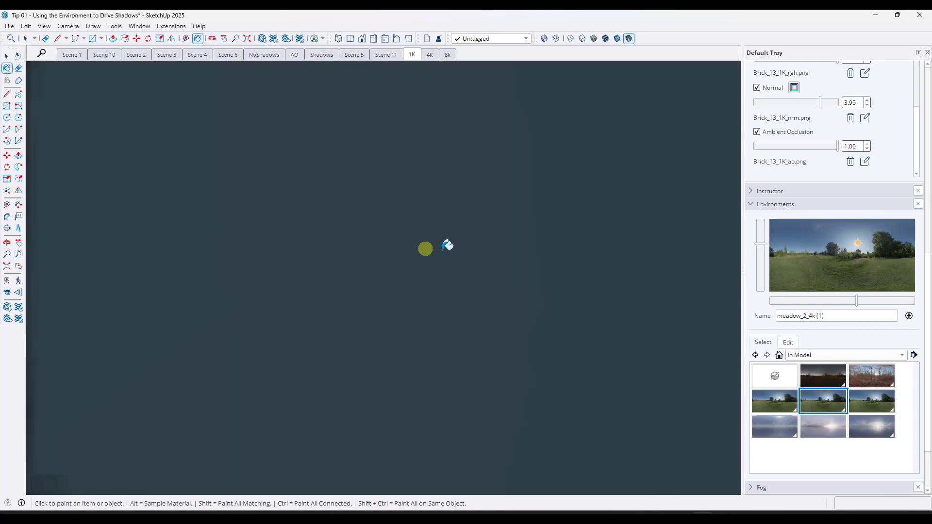
middle_drag(443, 244, 189, 222)
click(412, 54)
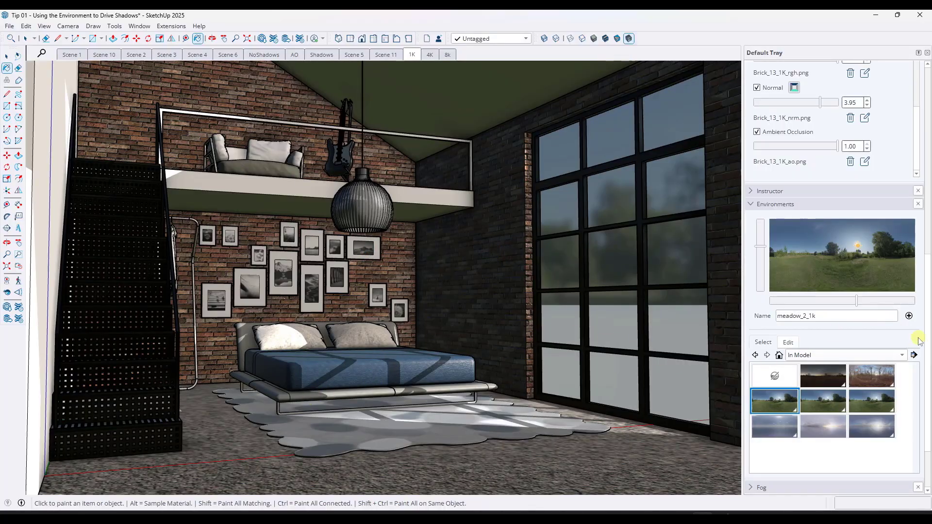
scroll(927, 343, down, 3)
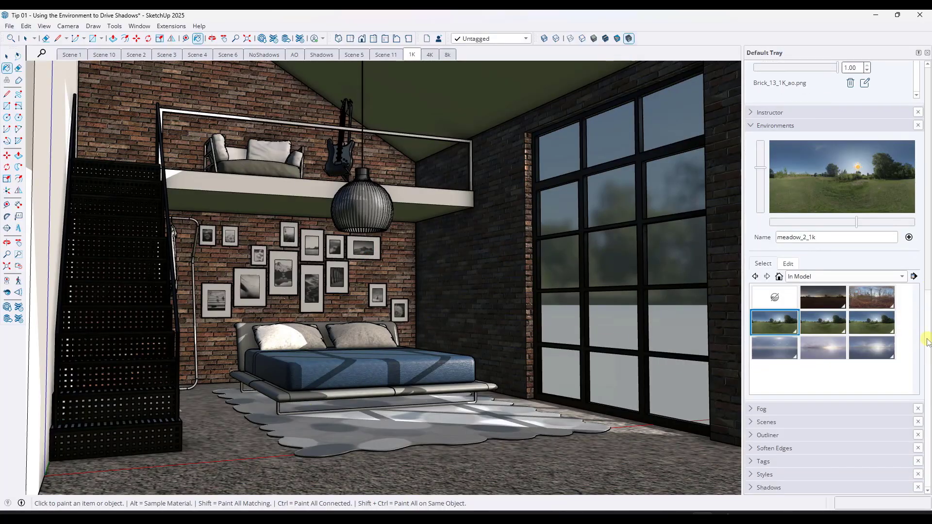
click(821, 326)
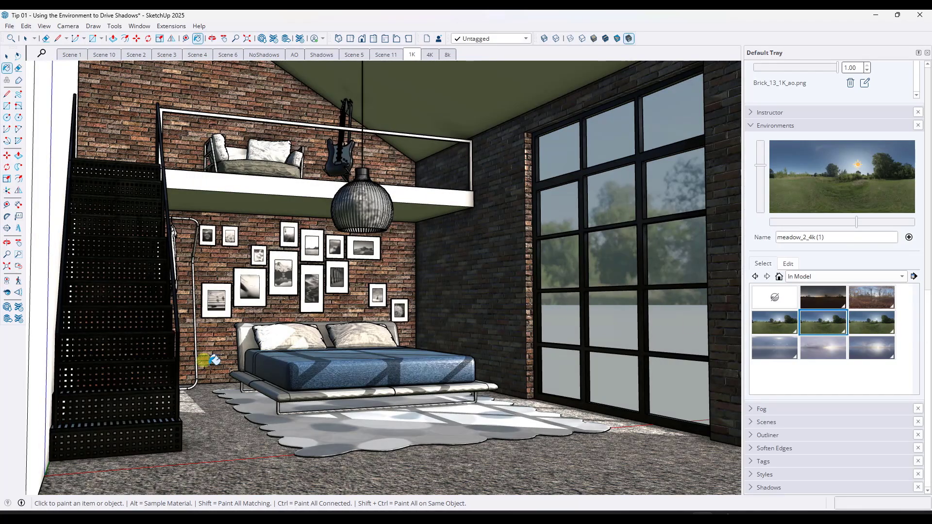
Step: Apply the meadow_2_8k environment and examine the blue bed cover's texture up close and from the wider room view
click(875, 324)
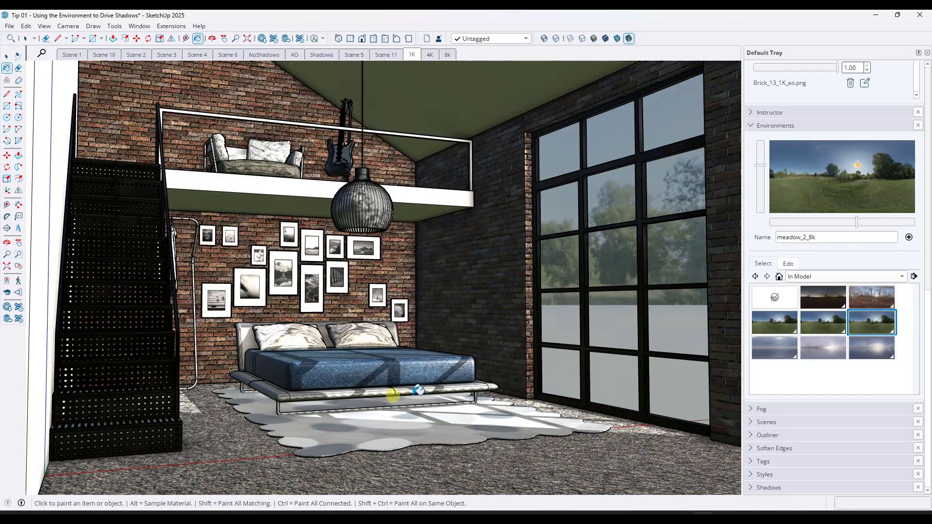
scroll(334, 383, up, 5)
scroll(350, 362, up, 8)
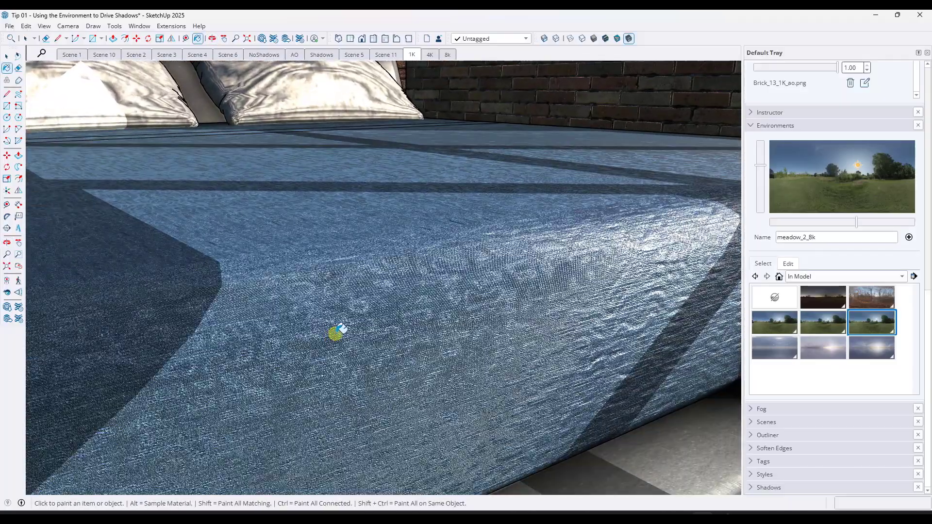
scroll(336, 332, down, 5)
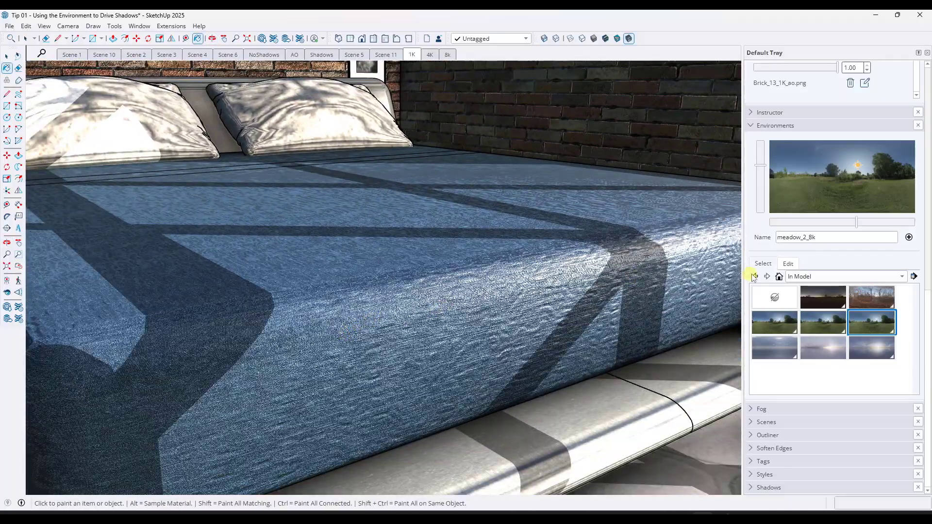
scroll(894, 155, up, 2)
scroll(910, 134, up, 5)
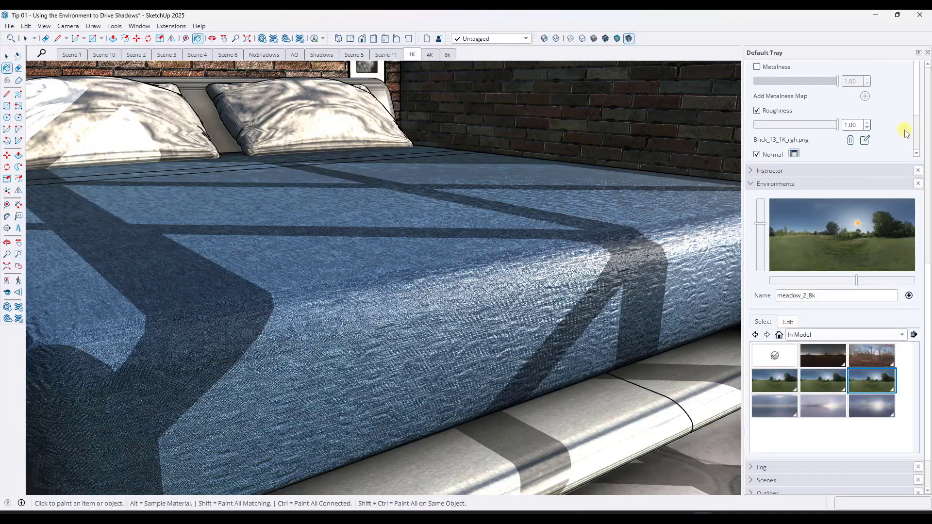
scroll(310, 315, down, 8)
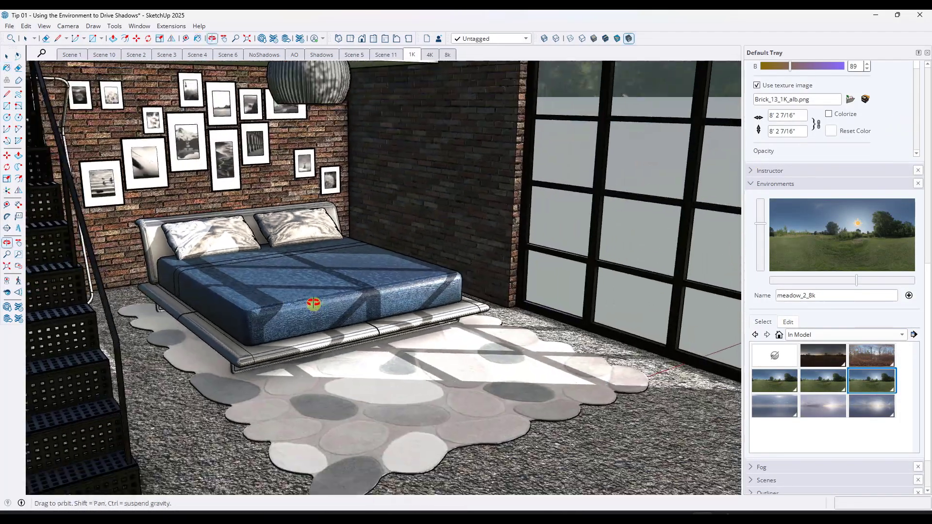
middle_drag(314, 303, 286, 217)
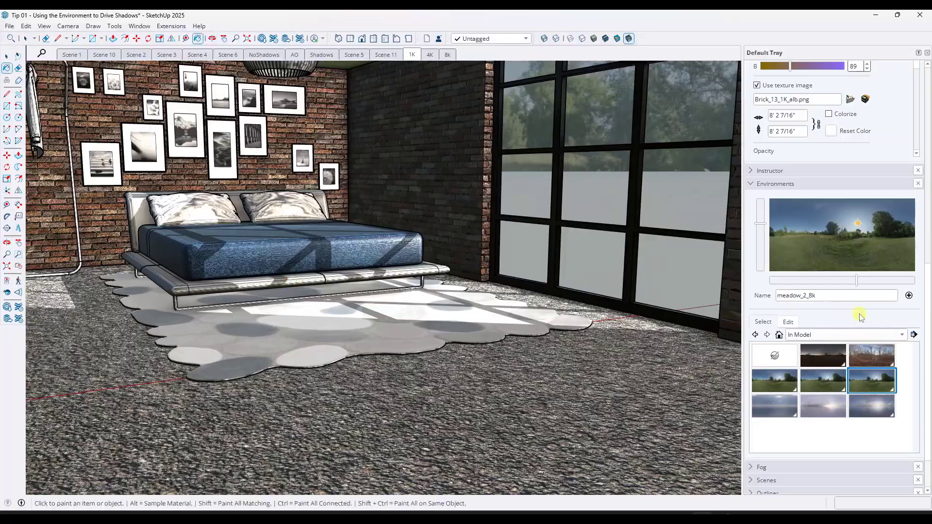
Step: Compare the bedroom under the meadow_2_4k (1), meadow_2_8k and meadow_2_1k environments, ending on meadow_2_4k (1)
click(820, 387)
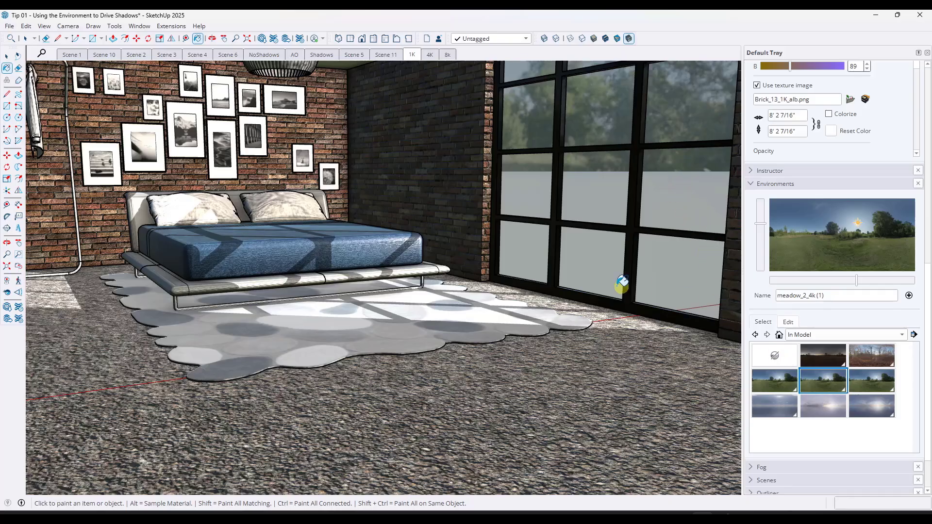
scroll(487, 299, down, 2)
scroll(423, 156, down, 3)
scroll(422, 204, up, 3)
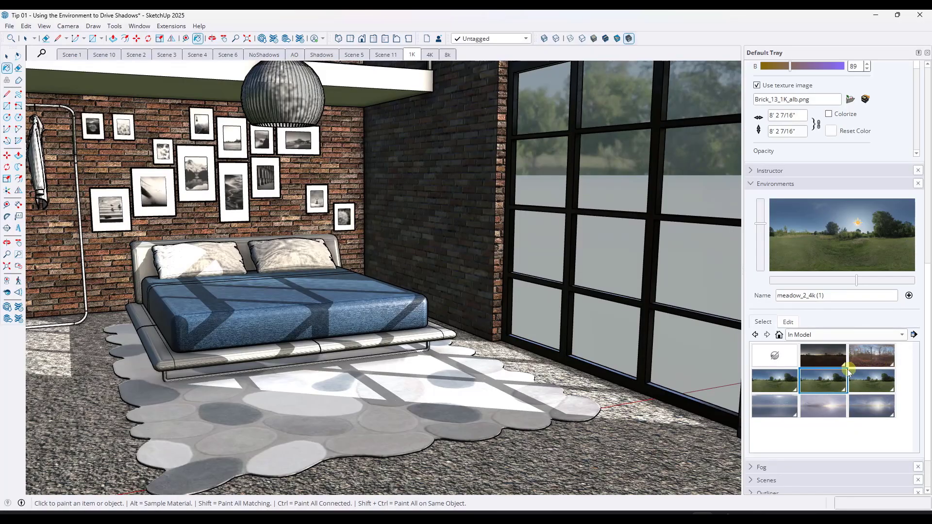
click(867, 377)
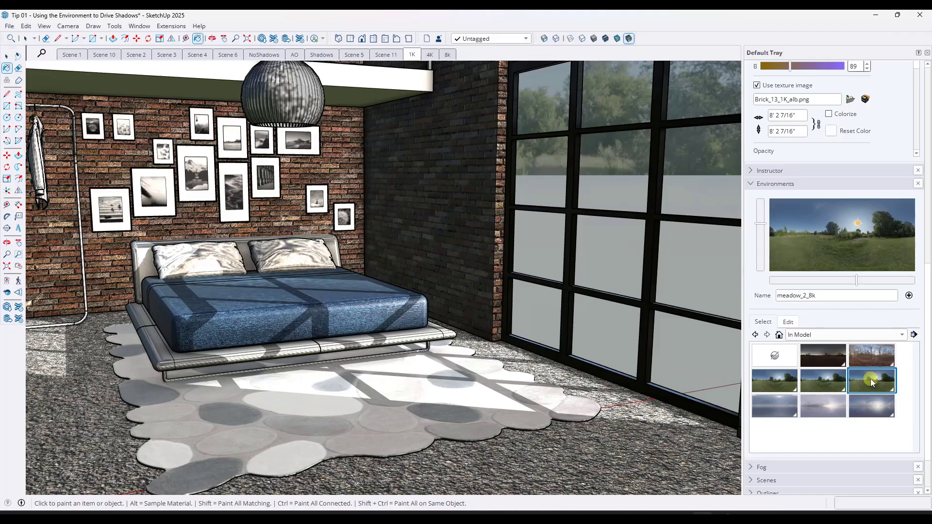
click(823, 384)
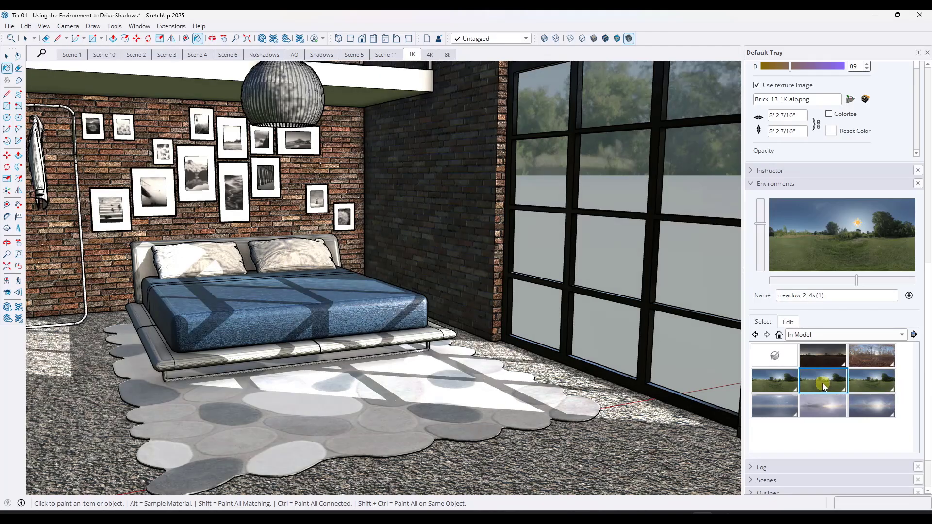
click(782, 385)
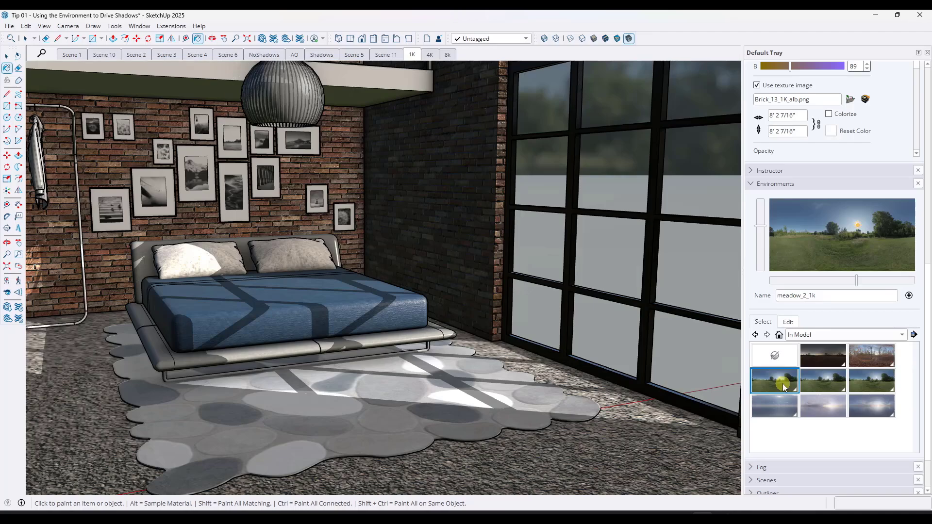
click(839, 381)
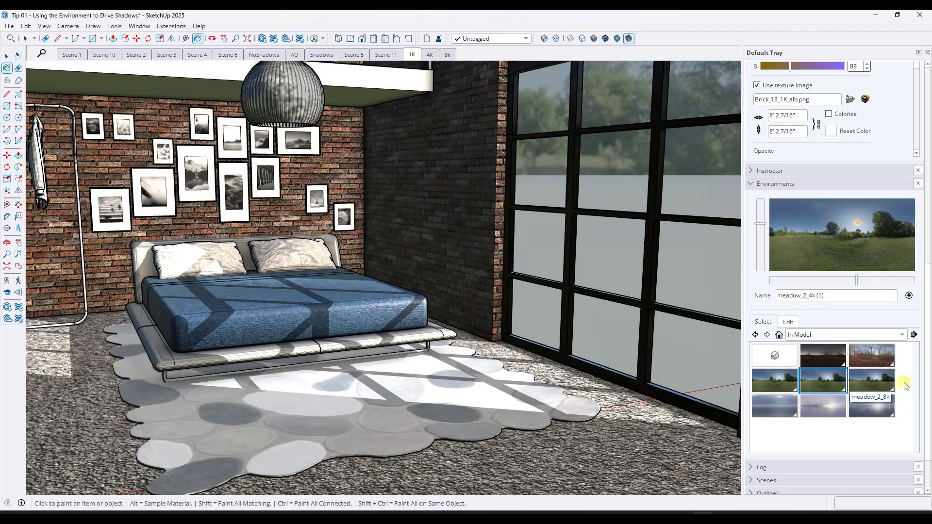
Step: Delete the 8k scene from the model
scroll(924, 386, down, 2)
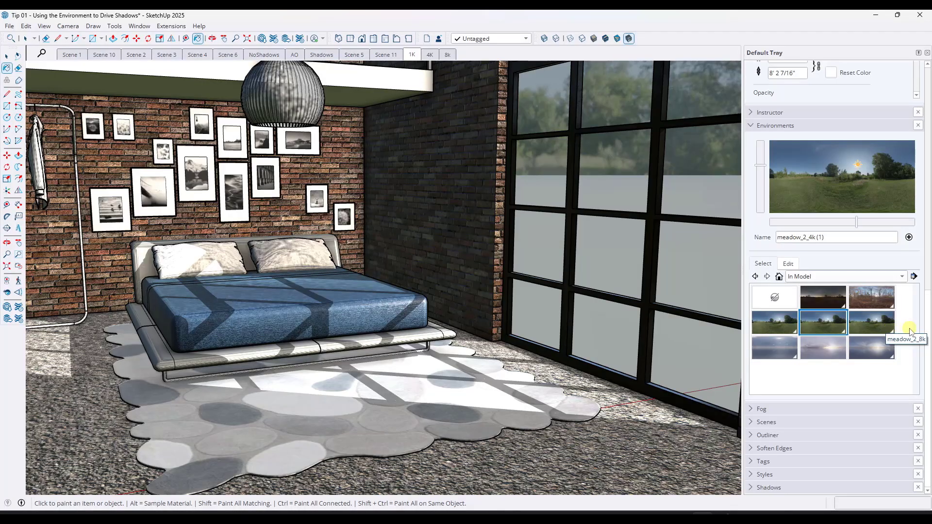
click(447, 54)
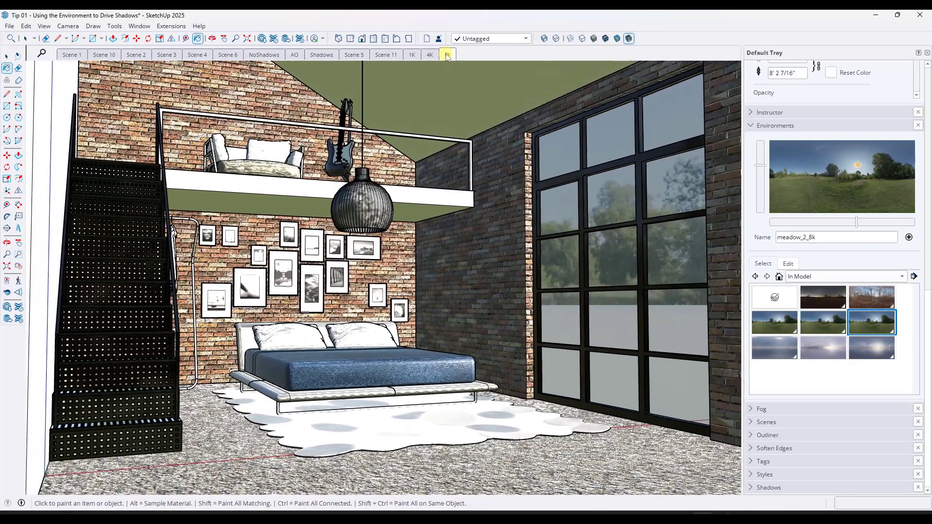
right_click(447, 54)
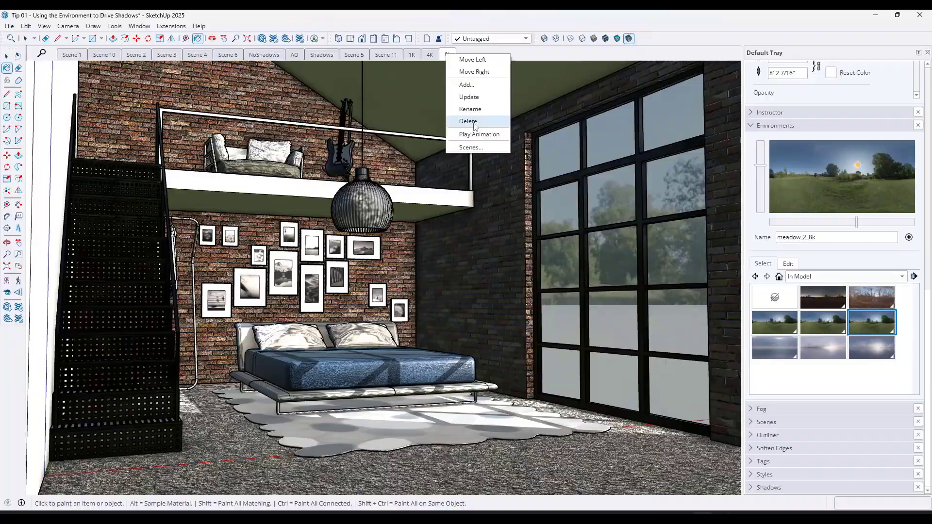
click(469, 122)
click(449, 273)
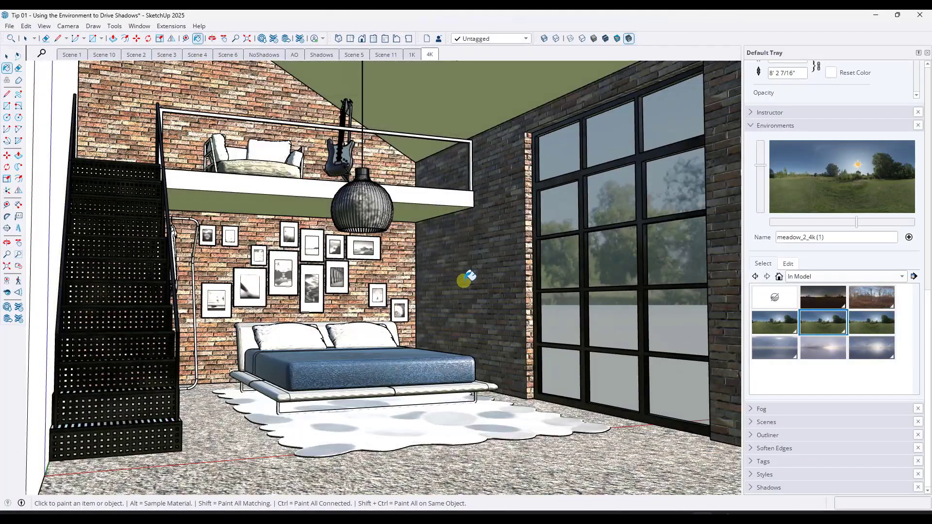
Step: Purge the unused environments from the model's environment collection
click(914, 276)
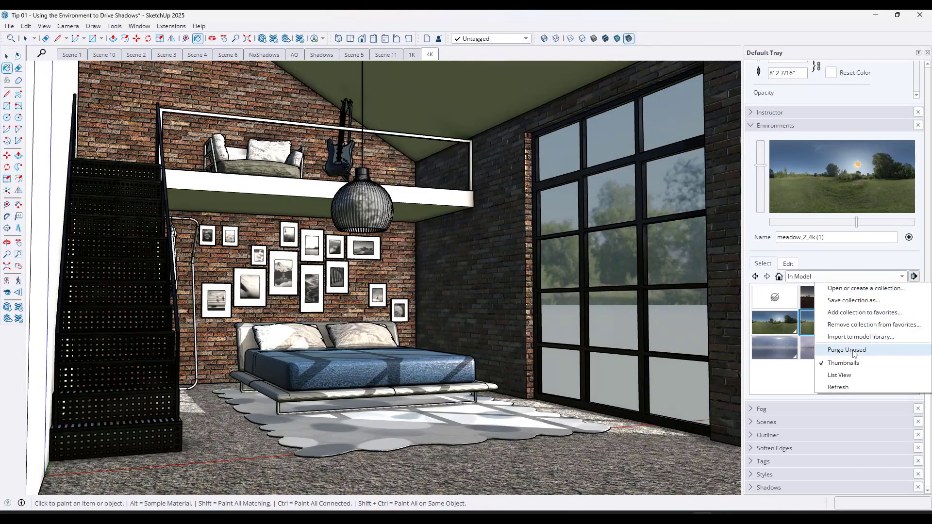
click(883, 345)
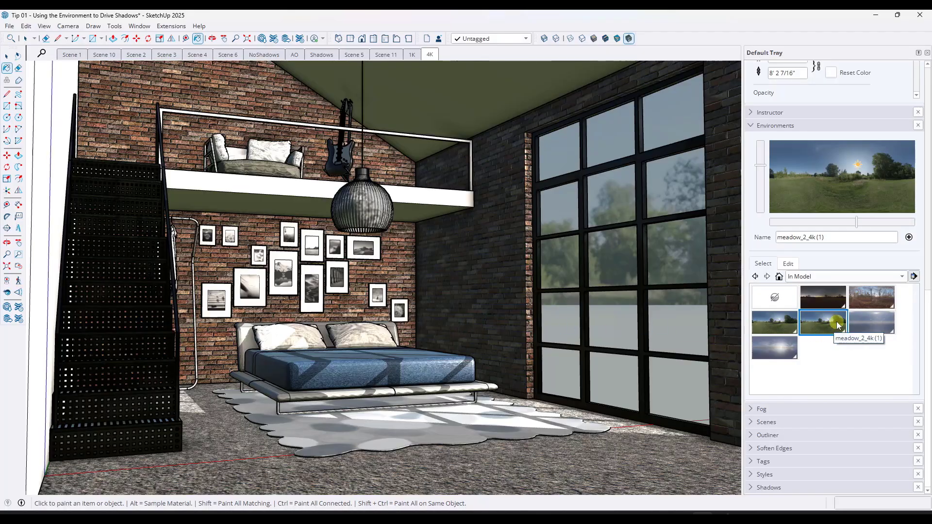
click(914, 276)
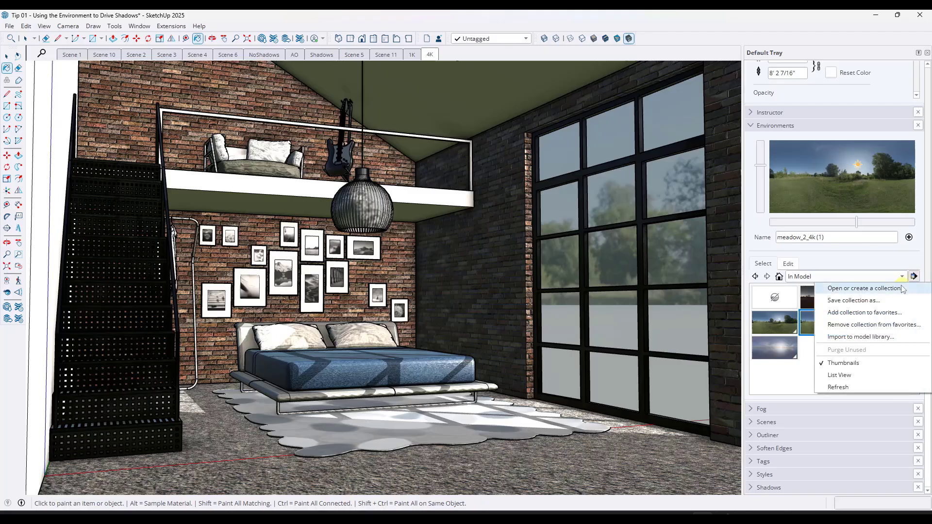
click(783, 379)
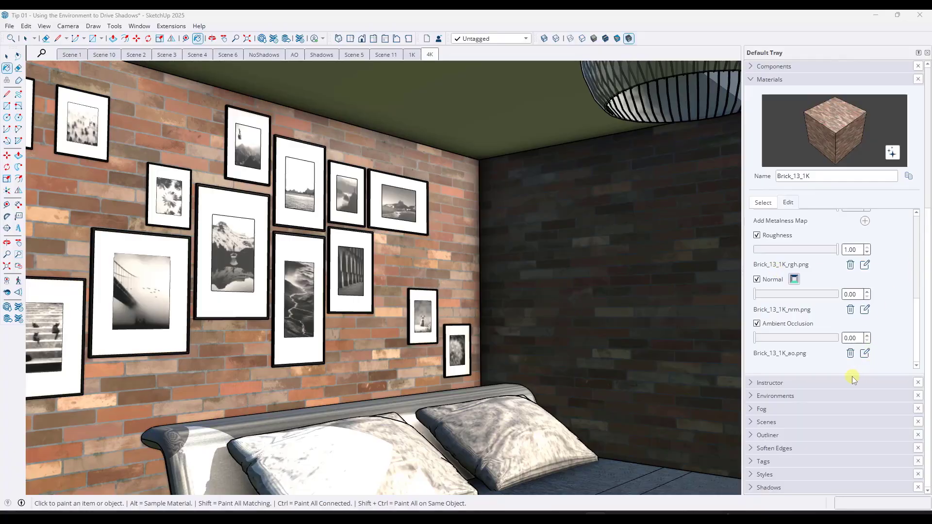
Step: Try Normal strengths of 0.23 and 0.44 on the Brick_13_1K material, ending at 0.26 after a close look at the wall
drag(847, 374, 849, 442)
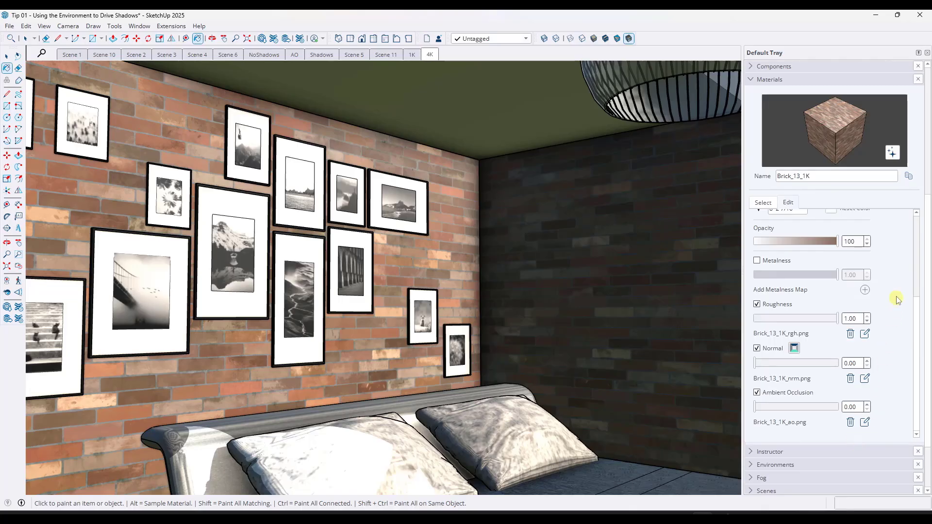
scroll(898, 289, up, 3)
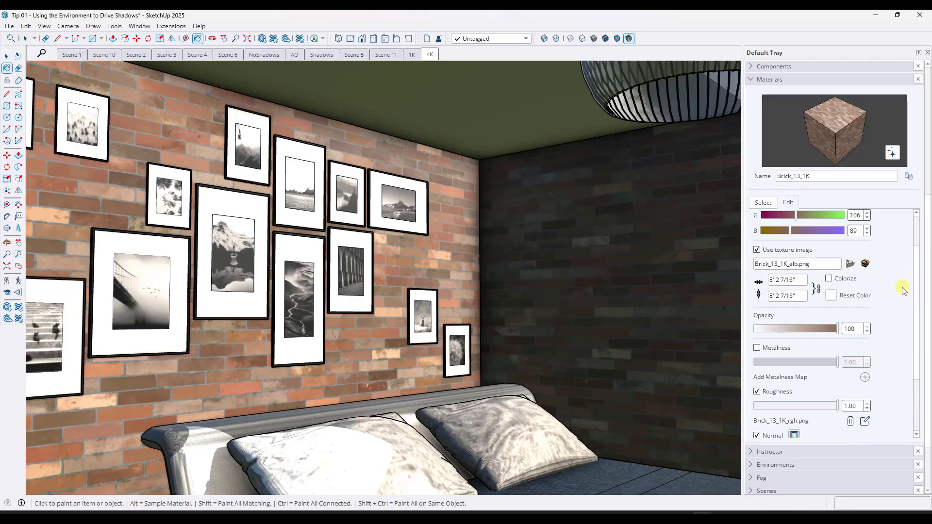
scroll(900, 289, down, 5)
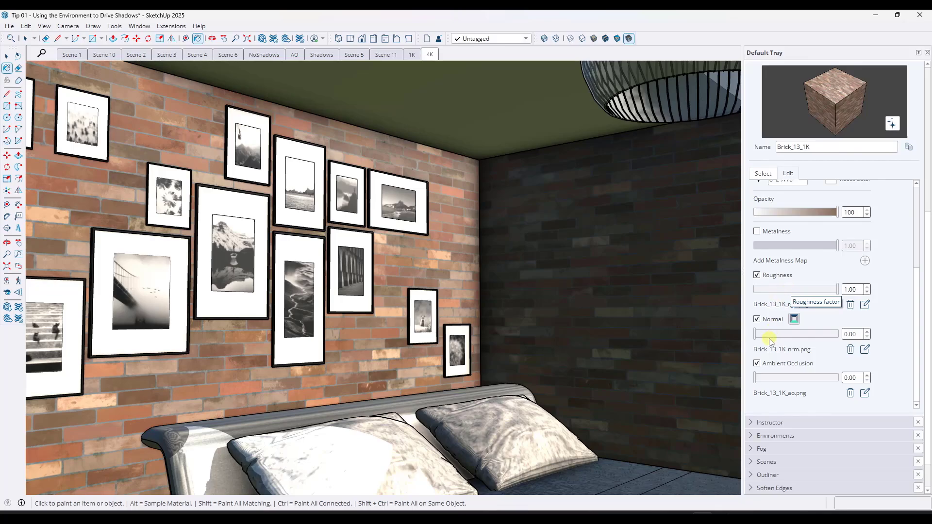
mouse_move(764, 335)
mouse_down()
mouse_move(781, 335)
mouse_move(759, 337)
mouse_up()
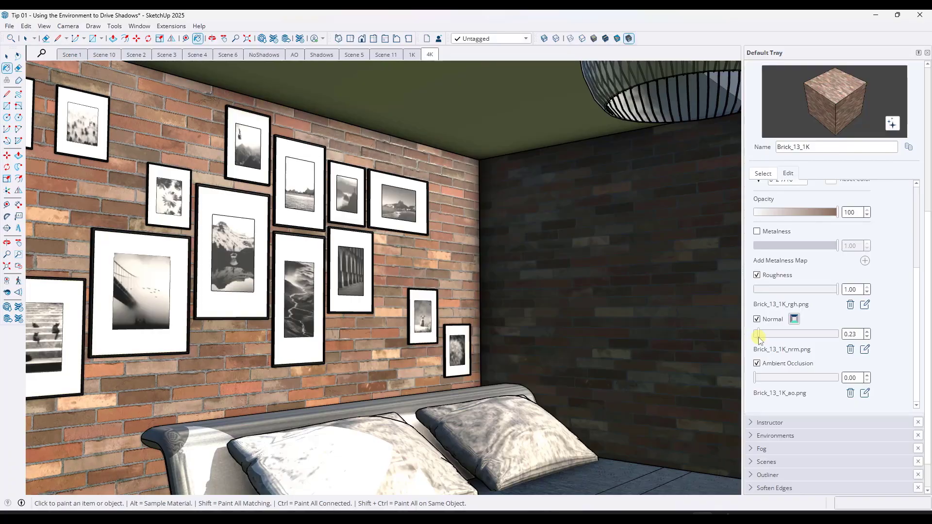
mouse_move(759, 339)
mouse_down()
mouse_move(827, 339)
mouse_move(768, 341)
mouse_up()
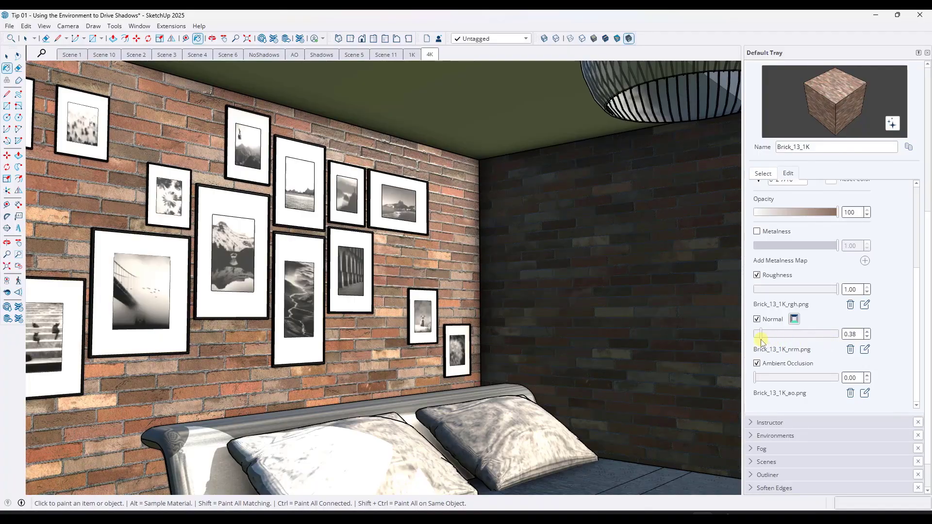
scroll(228, 375, up, 3)
mouse_move(235, 371)
middle_down()
mouse_move(239, 380)
mouse_move(362, 365)
mouse_move(281, 389)
middle_up()
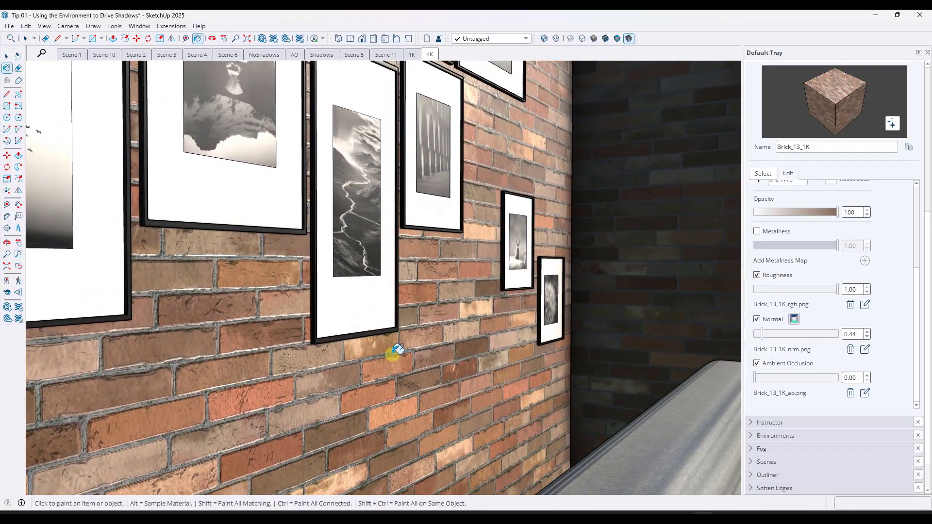
mouse_move(764, 335)
mouse_down()
mouse_move(786, 336)
mouse_move(760, 340)
mouse_up()
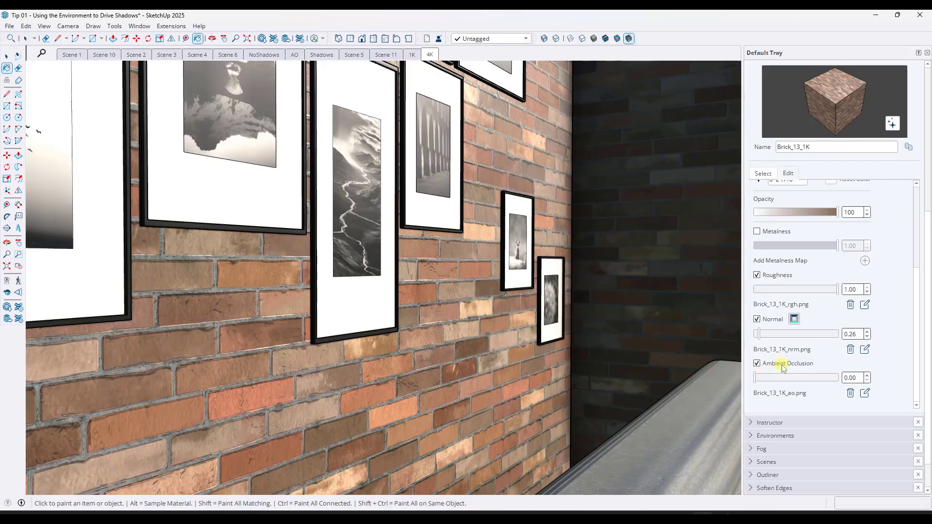
Step: Try Ambient Occlusion at 1.00 on Brick_13_1K, inspect the brick joints, and return it to 0.00
mouse_move(542, 319)
middle_down()
mouse_move(427, 333)
mouse_move(466, 322)
mouse_move(568, 322)
mouse_move(566, 311)
mouse_move(298, 328)
middle_up()
scroll(311, 333, up, 1)
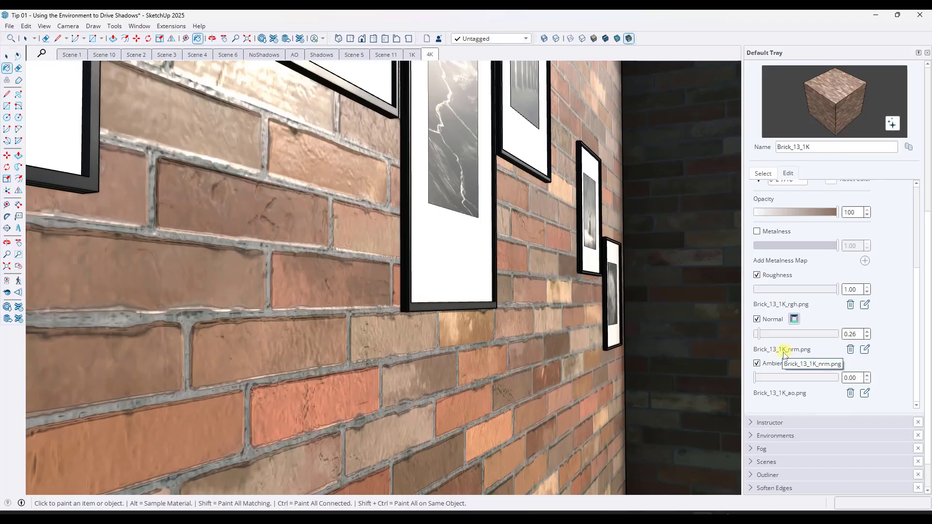
drag(761, 383, 837, 383)
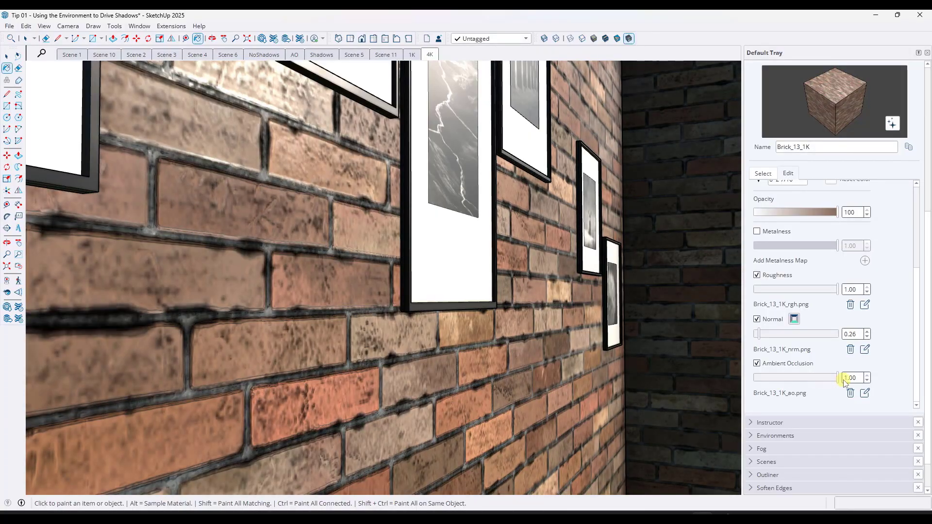
mouse_move(580, 339)
middle_down()
mouse_move(450, 318)
mouse_move(474, 316)
middle_up()
scroll(460, 314, down, 5)
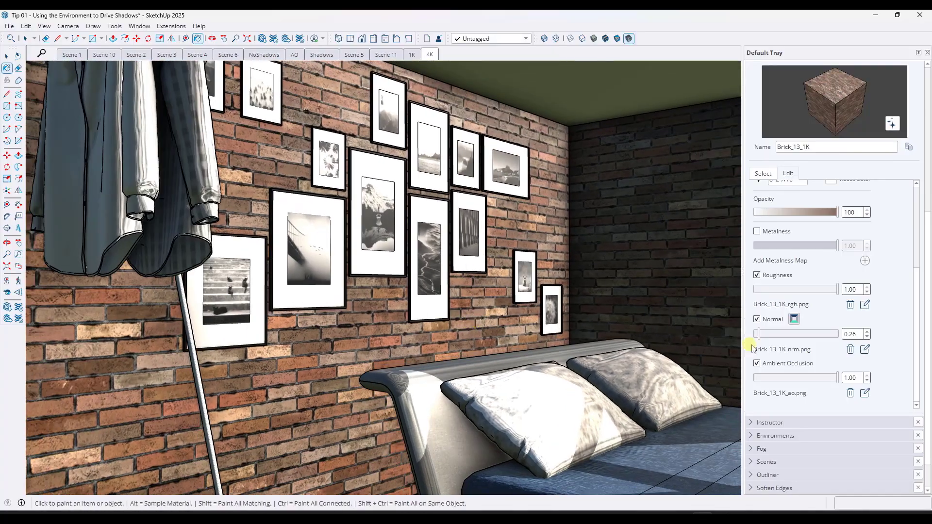
drag(828, 378, 718, 381)
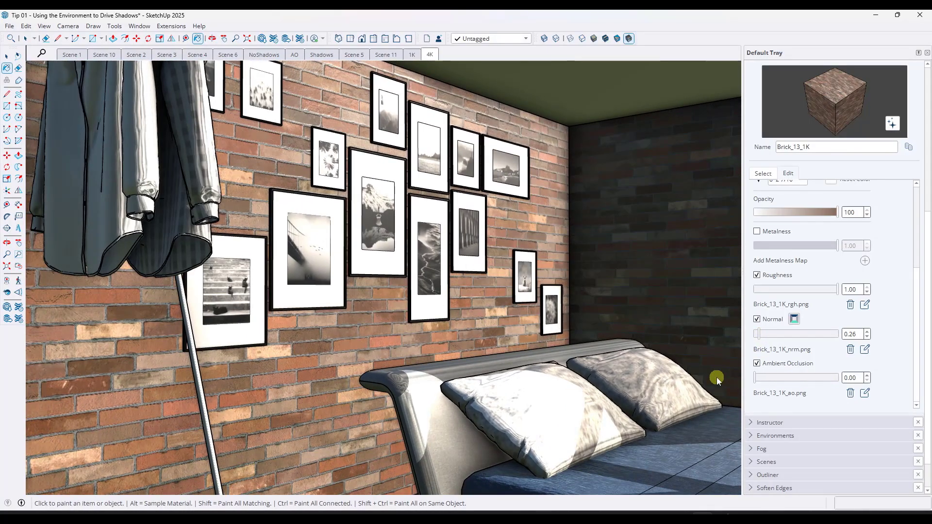
Step: Set Brick_13_1K's Ambient Occlusion to 0.59 and its Normal strength to 0.23, and check the wall in the wider bedroom view
scroll(608, 313, up, 3)
drag(756, 386, 822, 383)
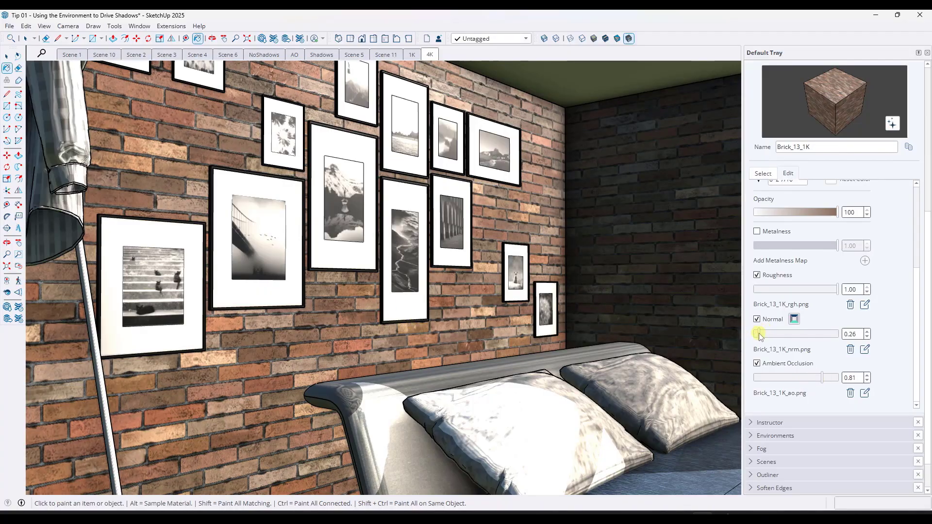
mouse_move(824, 377)
mouse_down()
mouse_move(701, 379)
mouse_move(841, 381)
mouse_up()
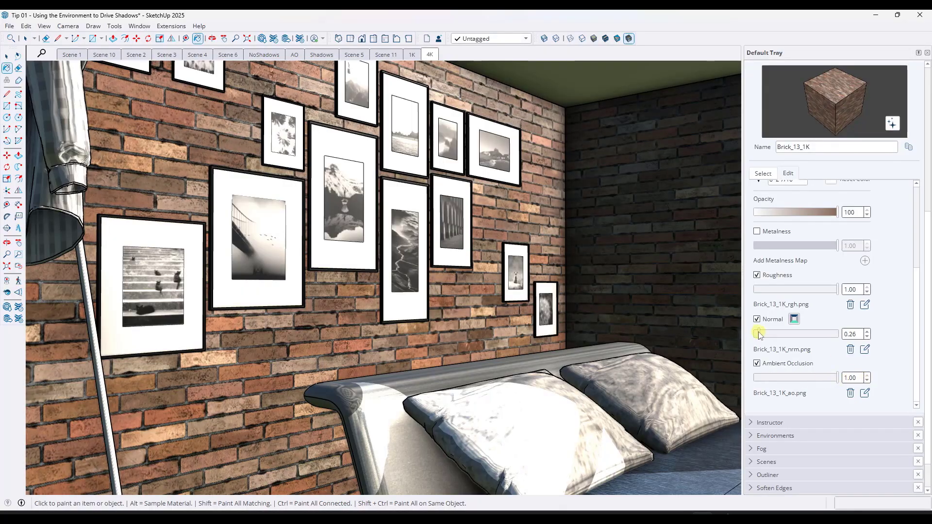
mouse_move(759, 334)
mouse_down()
mouse_move(767, 335)
mouse_move(758, 335)
mouse_up()
drag(828, 383, 805, 381)
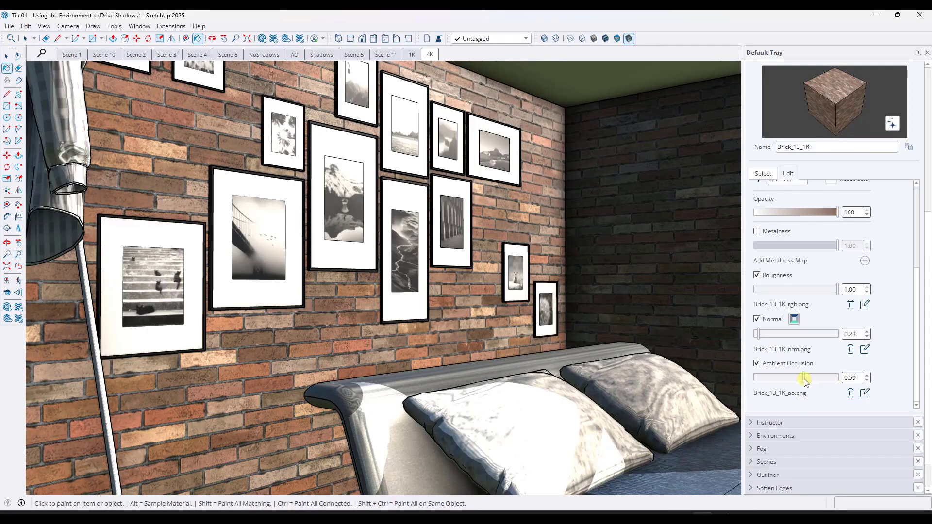
middle_drag(641, 331, 505, 316)
scroll(505, 314, down, 5)
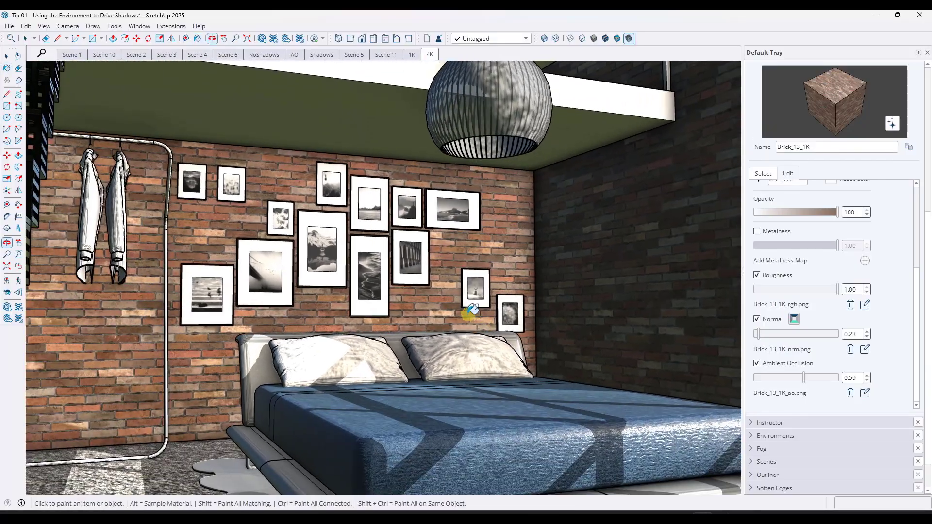
scroll(495, 310, up, 5)
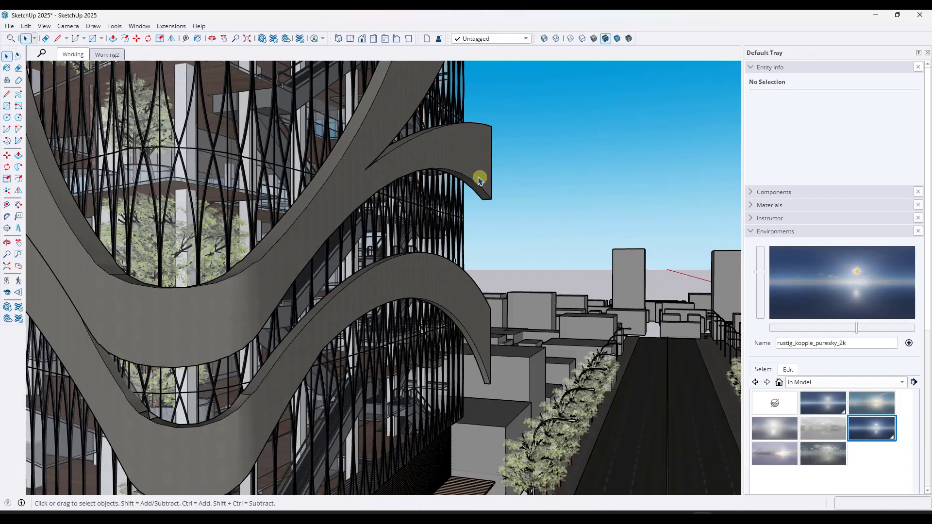
Step: Add a scene of the facade view using the rustig_koppie_puresky_2k environment, saving the style changes as a new style
click(98, 55)
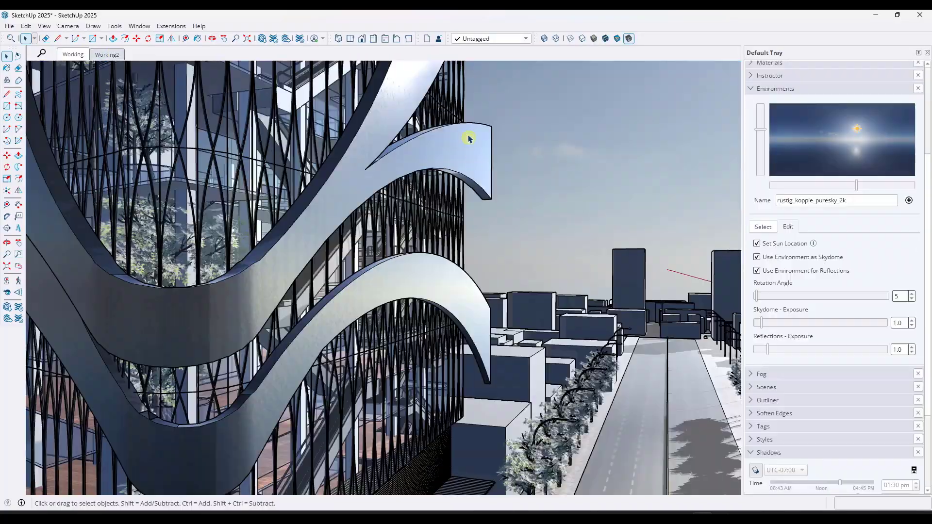
click(174, 177)
right_click(73, 55)
click(94, 87)
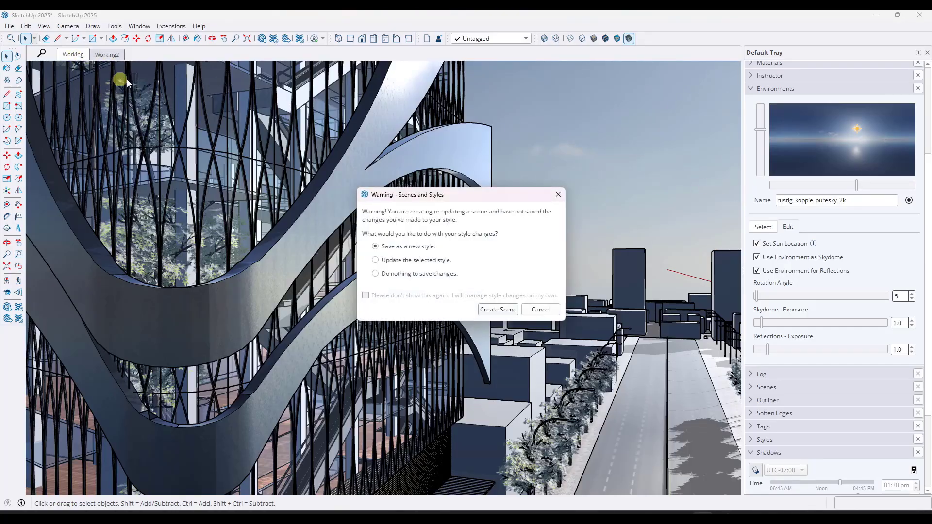
click(483, 308)
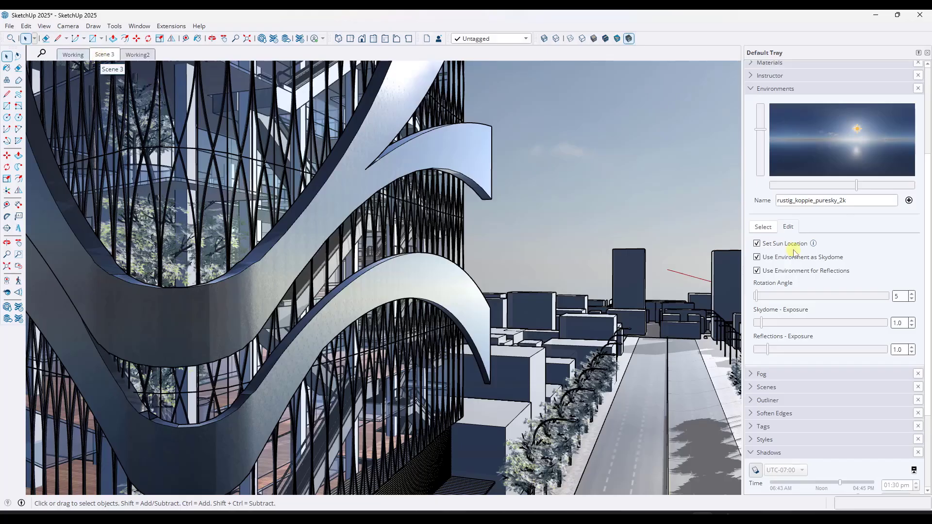
Step: Apply the Sky - Sunrise 2K IBL environment to the facade view and store it as another new scene
click(763, 227)
click(785, 316)
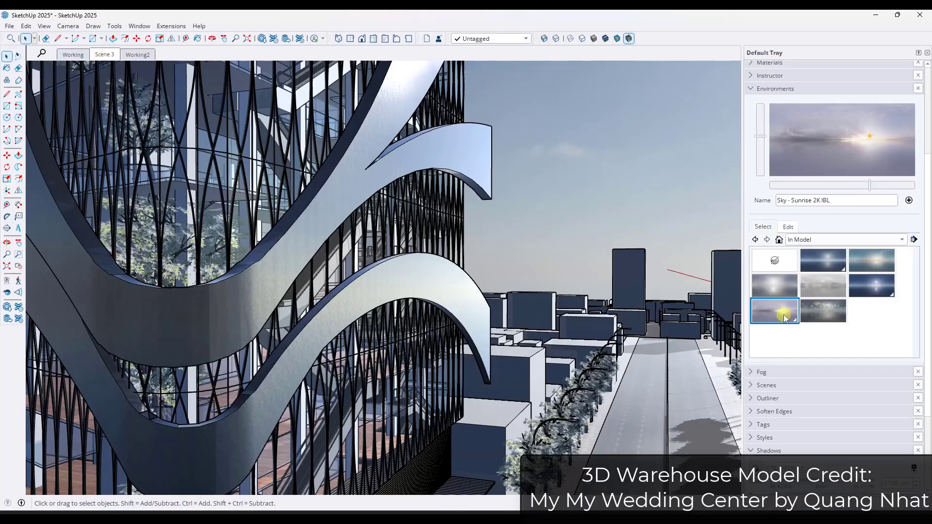
click(788, 228)
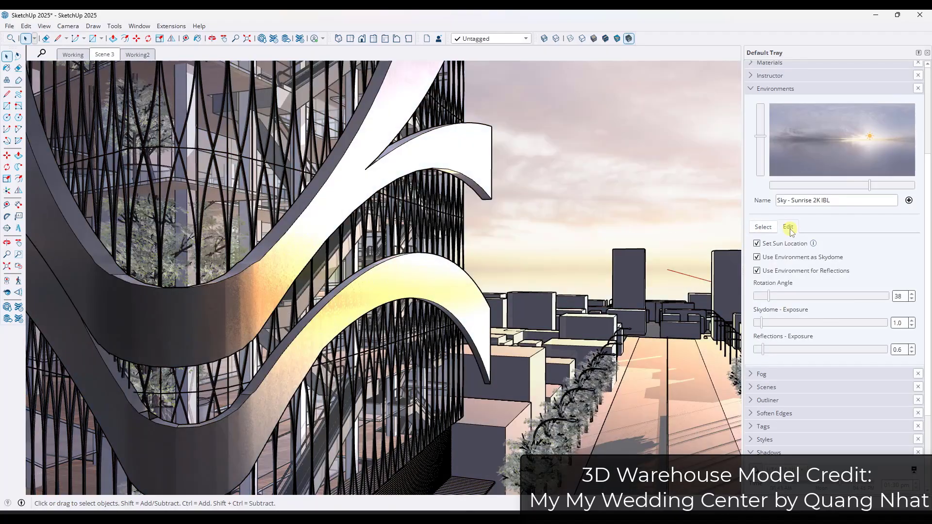
right_click(104, 54)
click(155, 88)
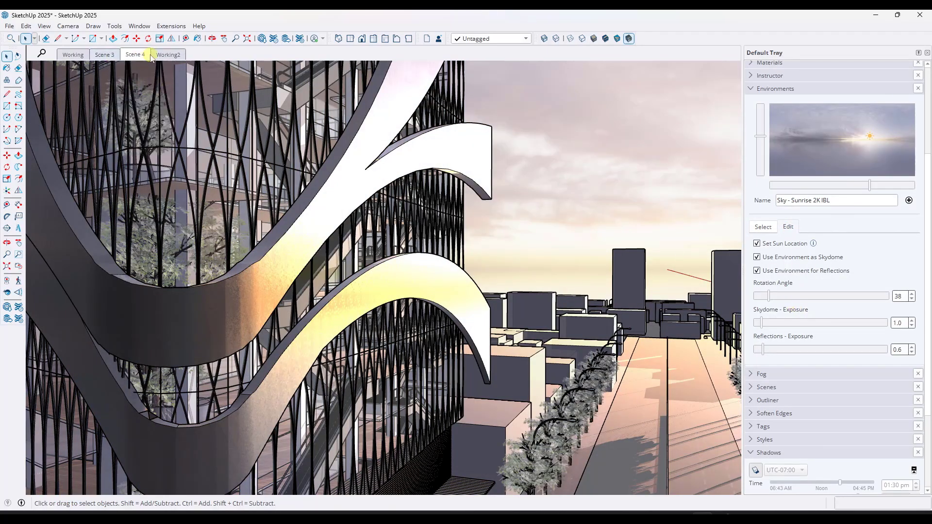
Step: Apply the sunflowers_puresky_2k environment to the facade view and add a scene for it
click(772, 228)
click(820, 319)
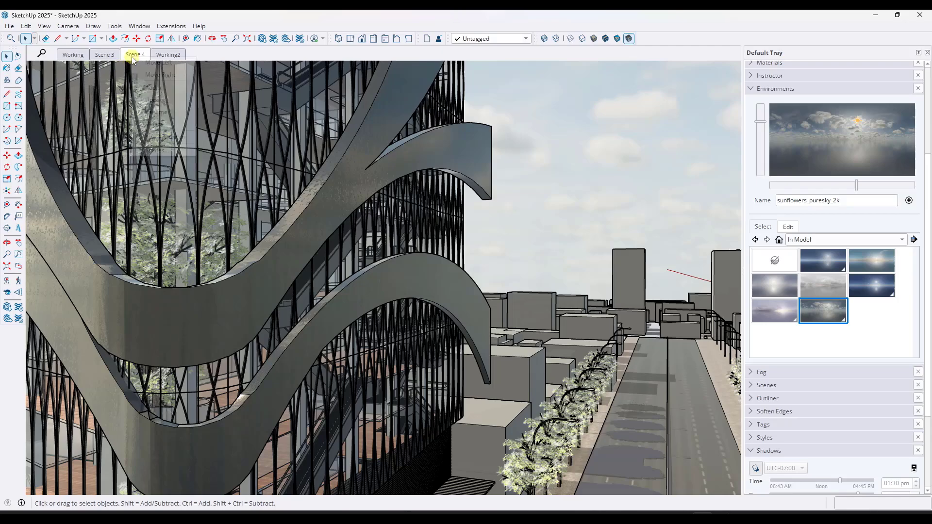
right_click(132, 56)
click(146, 81)
Step: Compare the three new facade scenes with the rustig_koppie, Sunrise and sunflowers environments
click(100, 55)
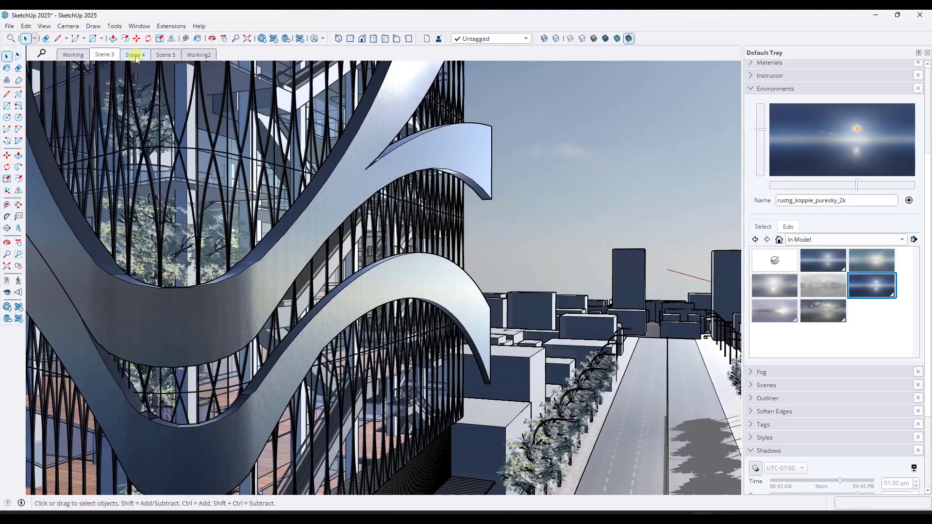
click(136, 56)
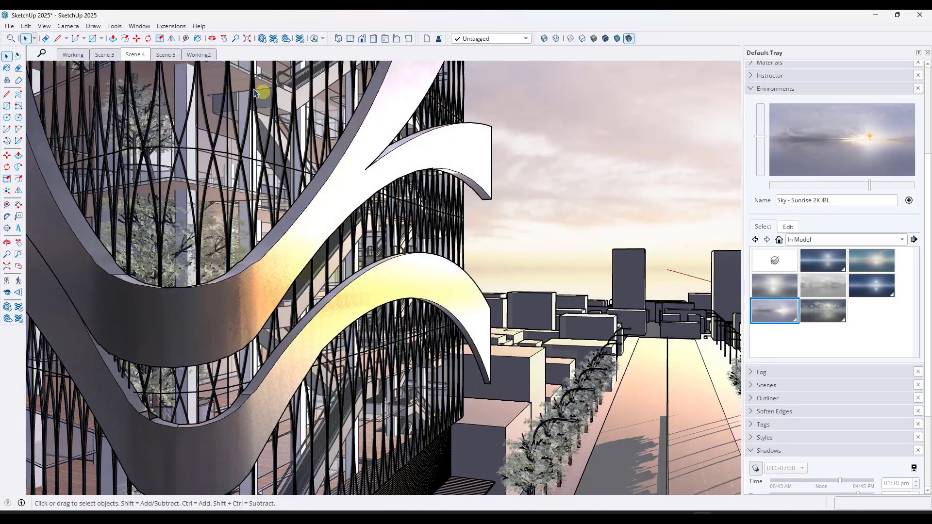
click(166, 55)
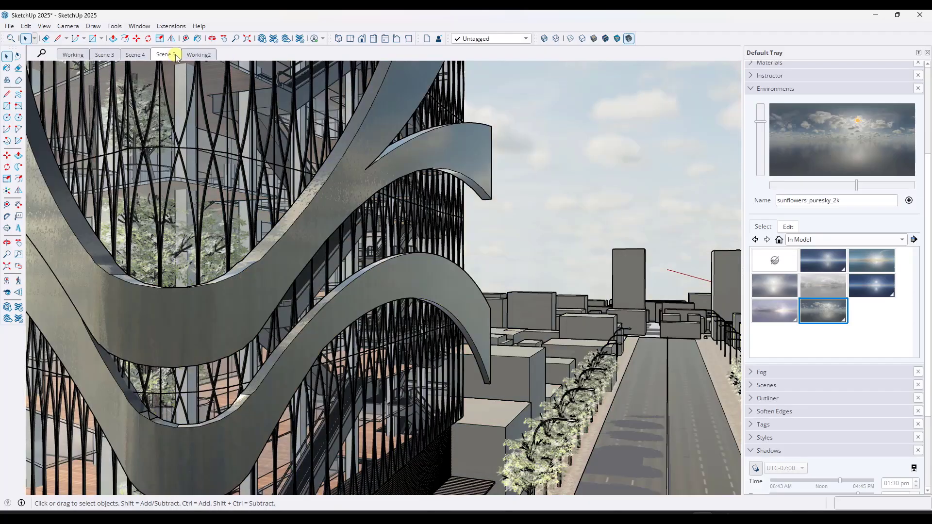
Step: Apply the kloofendal_28d_misty_puresky_2k environment to the Working2 view and add a scene for it
click(197, 57)
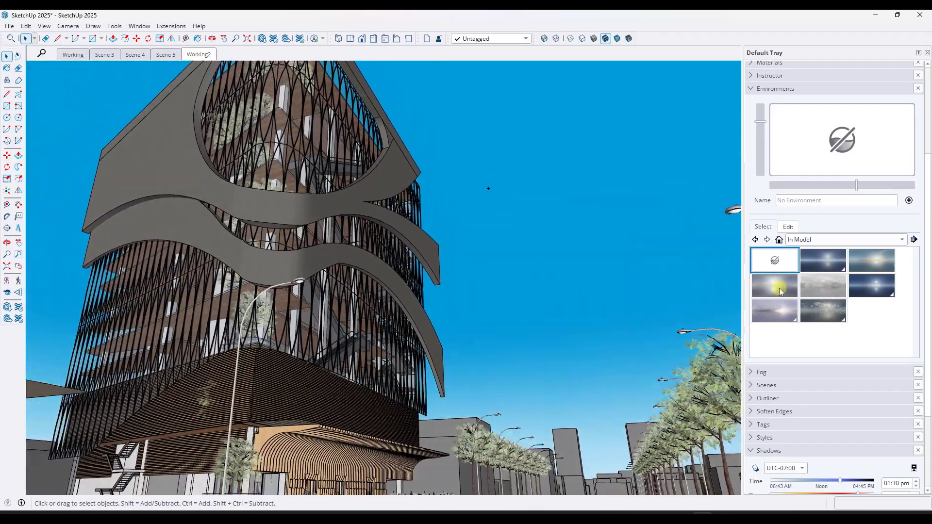
click(780, 290)
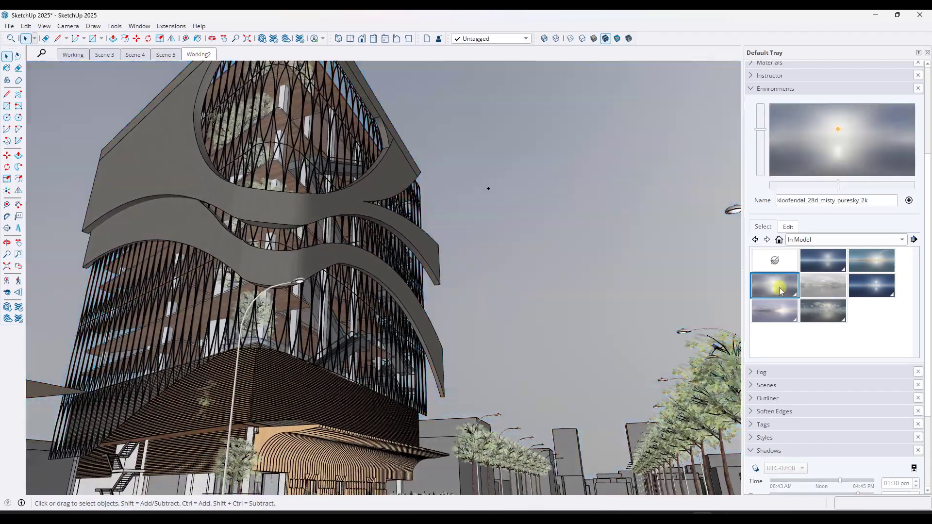
right_click(199, 55)
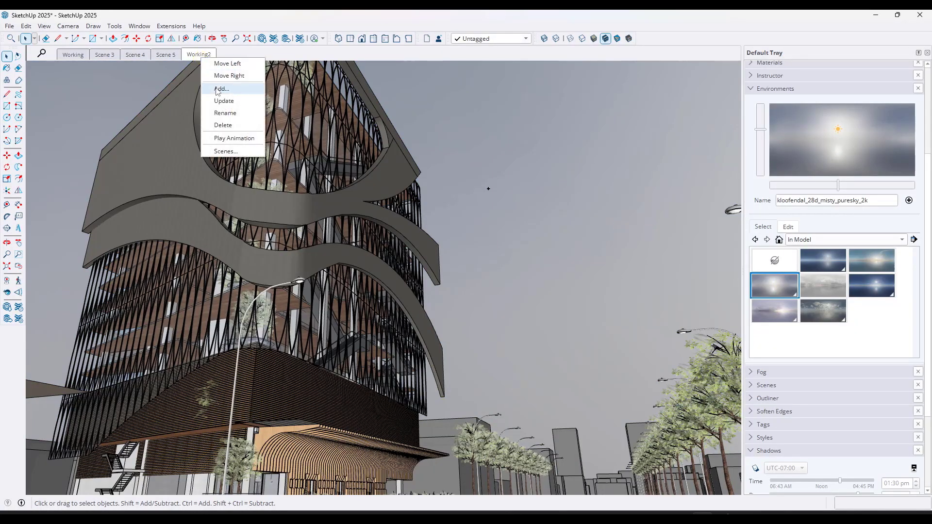
click(214, 90)
Step: Try the overcast_soil_puresky_2k environment, switch to hilly_terrain_01_puresky_2k, and add a scene with it
click(833, 291)
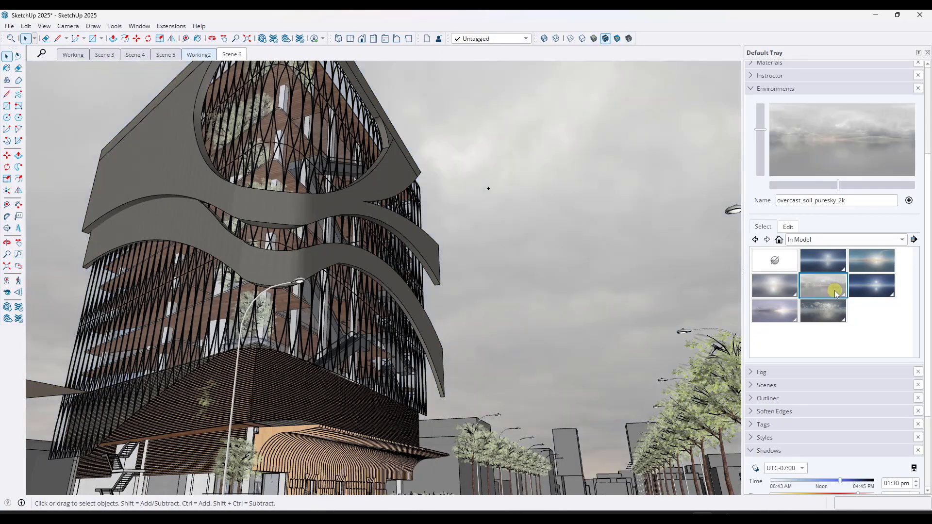
click(882, 267)
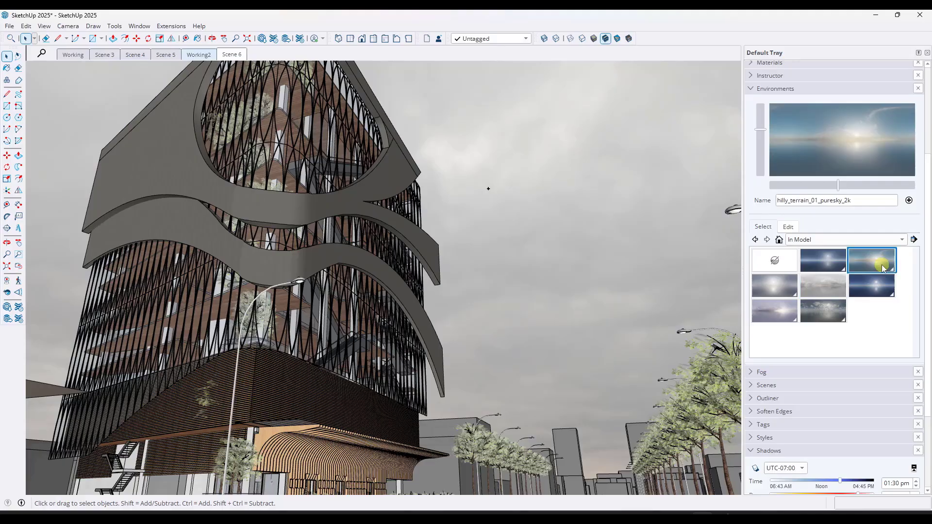
right_click(232, 55)
click(252, 91)
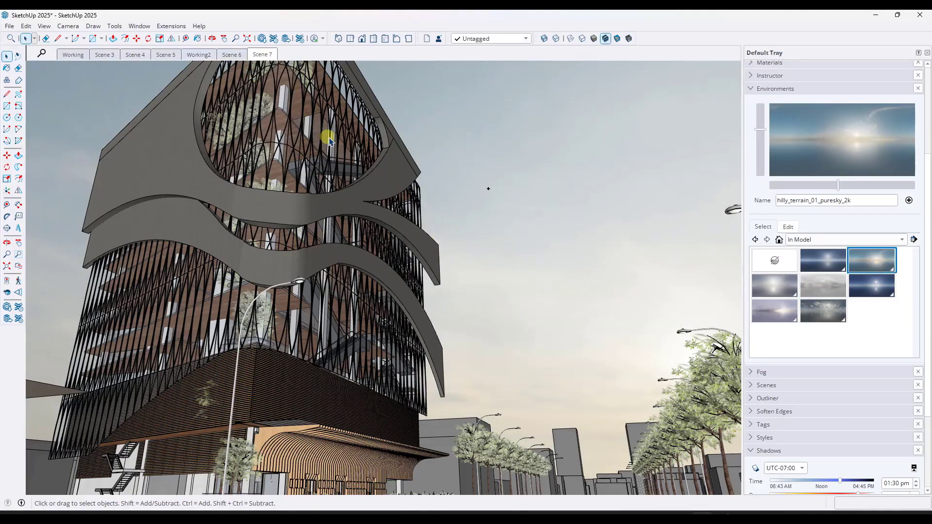
Step: In Scene 4, edit the Sky - Sunrise 2K IBL environment's rotation angle, trying 0 and ending at 51
click(787, 227)
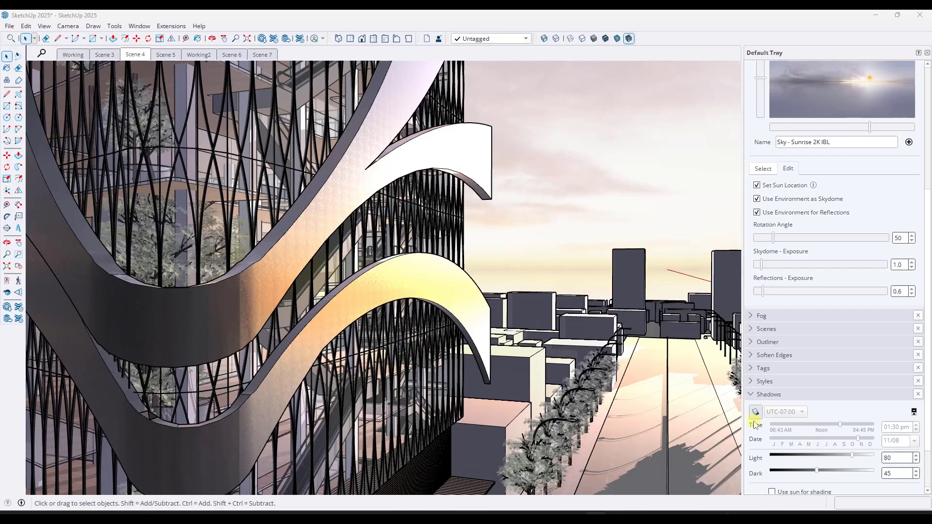
mouse_move(776, 235)
mouse_down()
mouse_move(832, 241)
mouse_move(309, 179)
mouse_move(358, 173)
mouse_move(737, 204)
mouse_move(868, 183)
mouse_move(888, 192)
mouse_move(771, 234)
mouse_up()
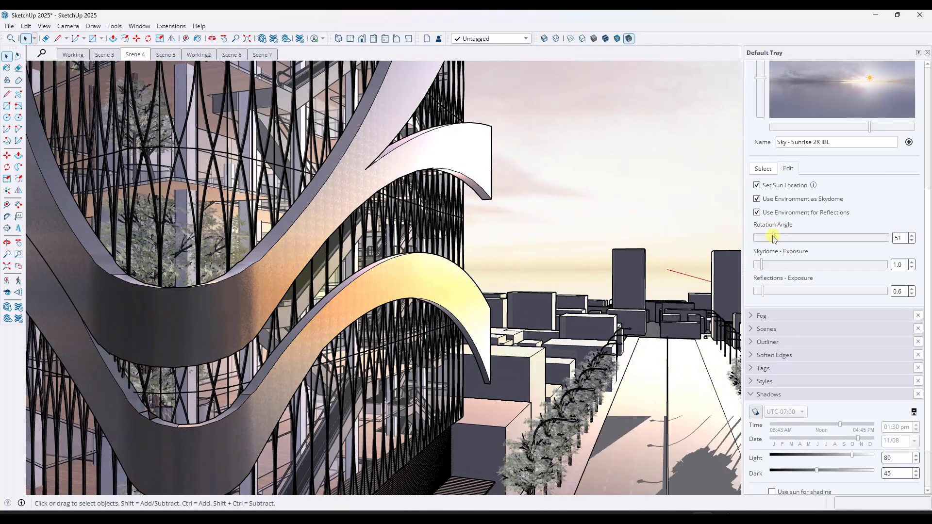
drag(755, 288, 691, 462)
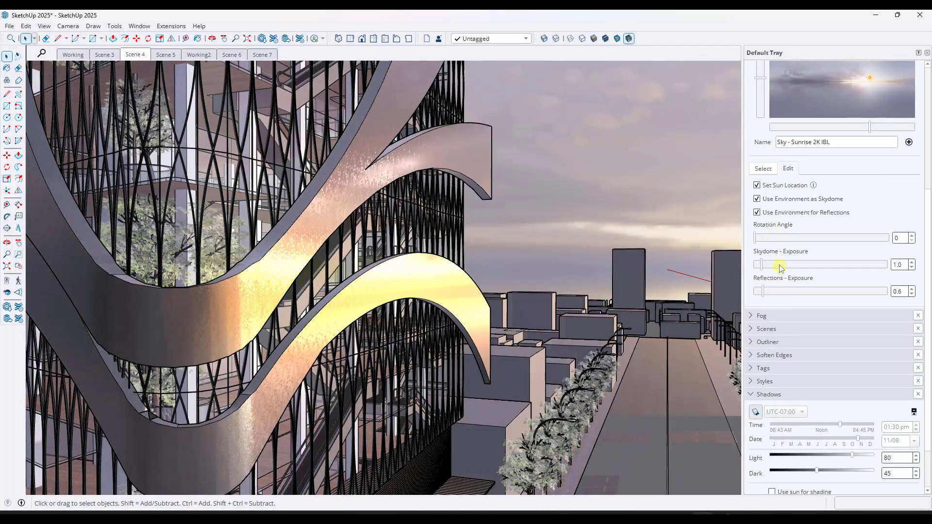
mouse_move(782, 238)
mouse_down()
mouse_move(795, 238)
mouse_move(774, 252)
mouse_up()
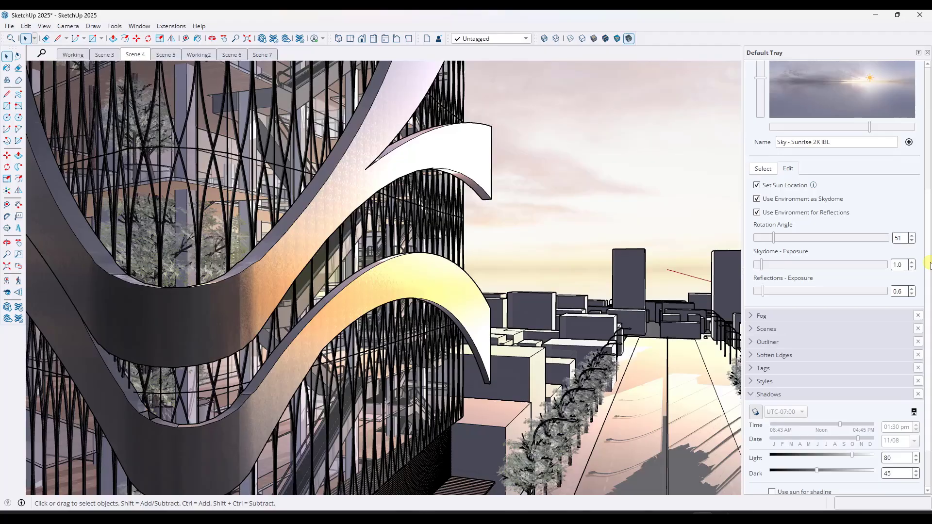
Step: Inspect the shadows on the road and the facade reflections, and try environment rotation angles of 245 and 0
scroll(929, 264, down, 3)
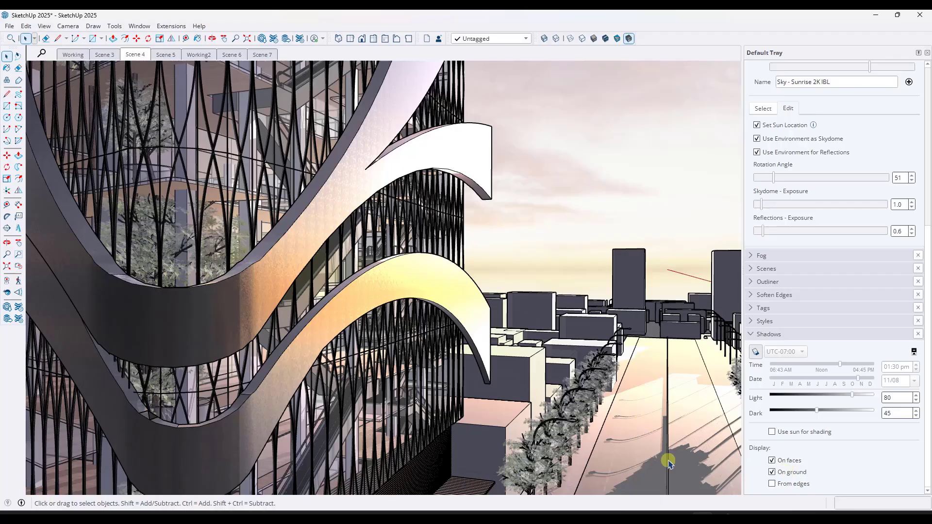
middle_drag(668, 464, 613, 390)
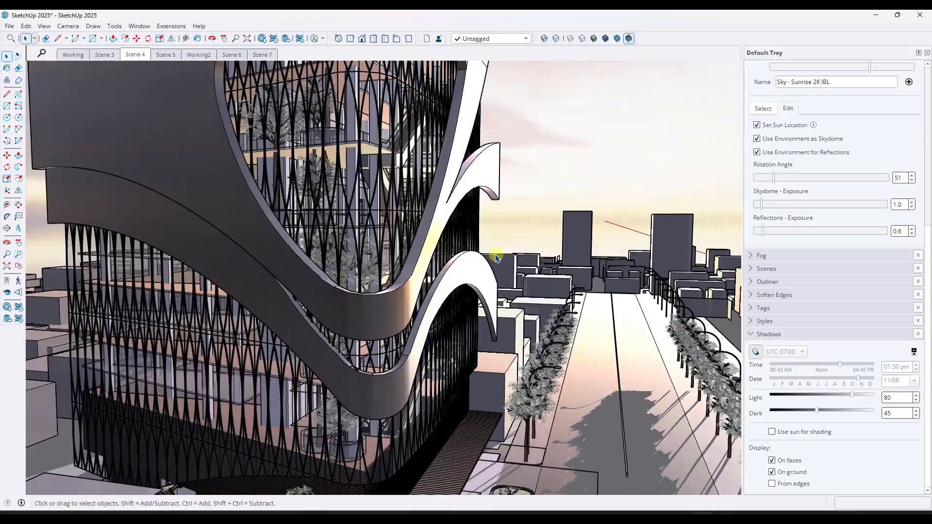
scroll(496, 257, up, 8)
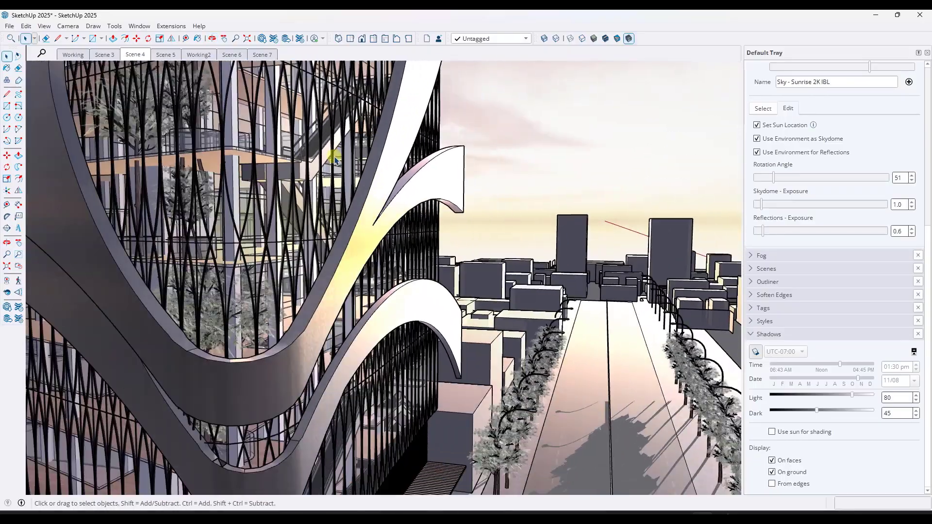
scroll(335, 161, up, 3)
middle_drag(350, 177, 396, 225)
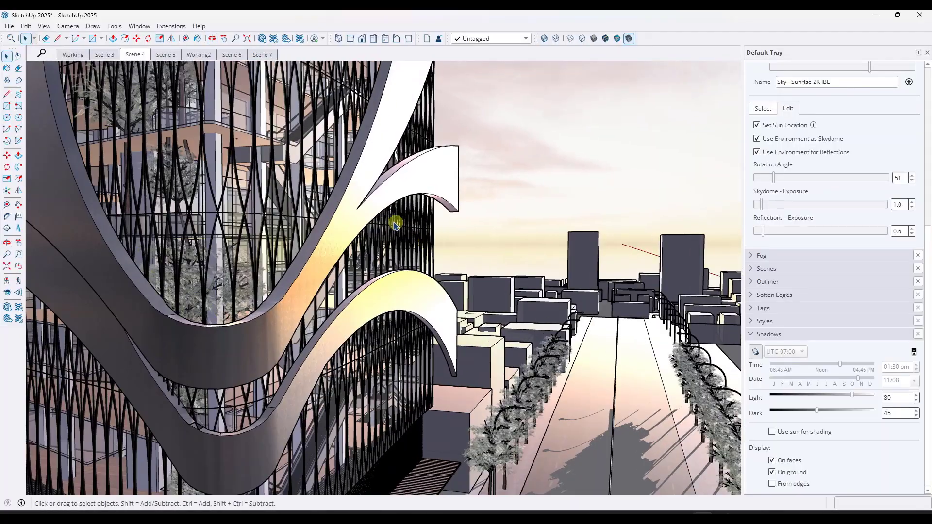
scroll(396, 225, up, 2)
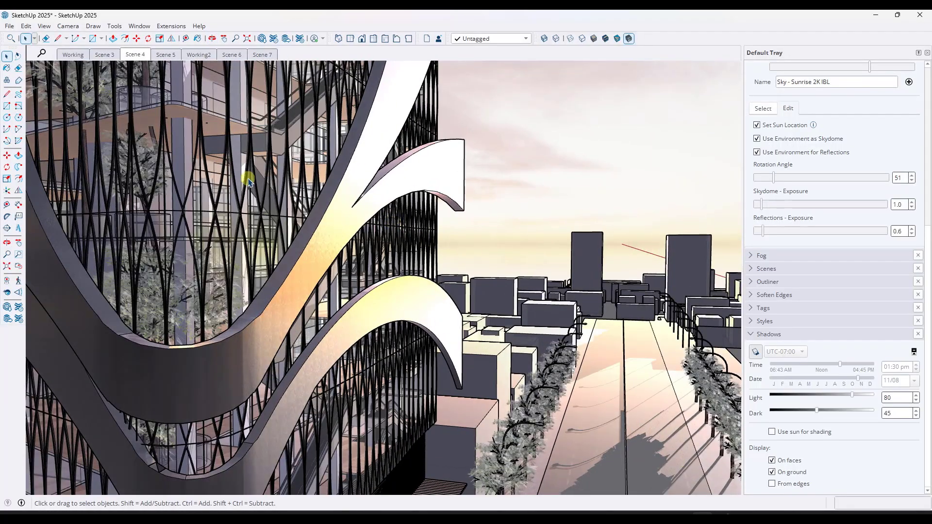
drag(787, 180, 845, 179)
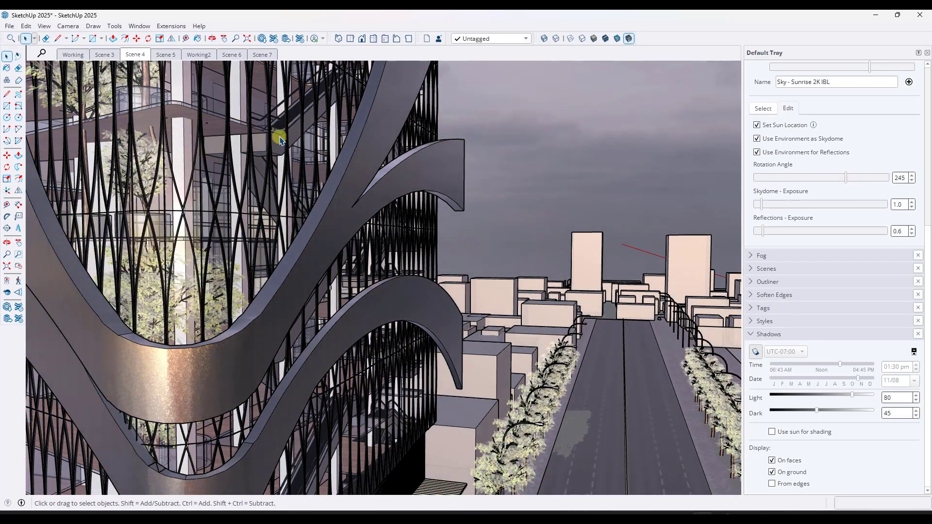
click(832, 180)
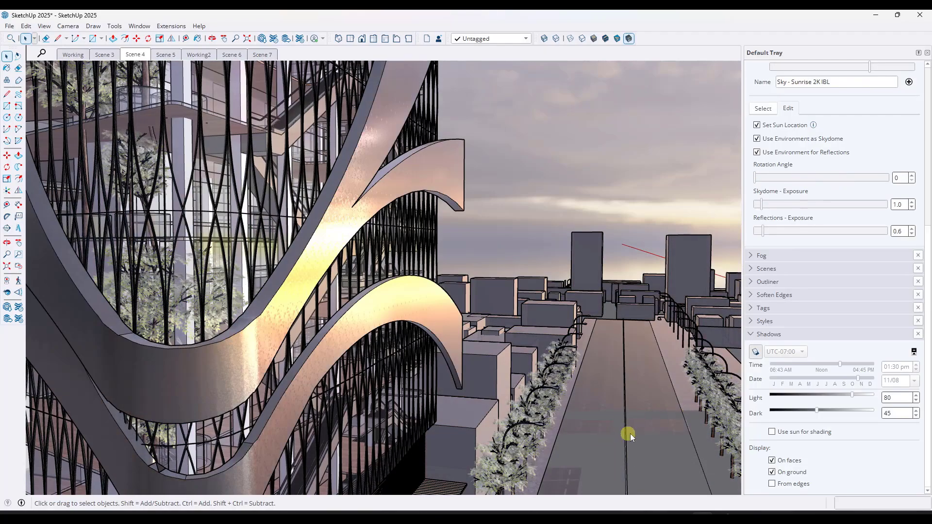
Step: Try environment rotation angles of 359 and 235, and rotate the sky back to about 65
drag(789, 178, 874, 177)
double_click(900, 178)
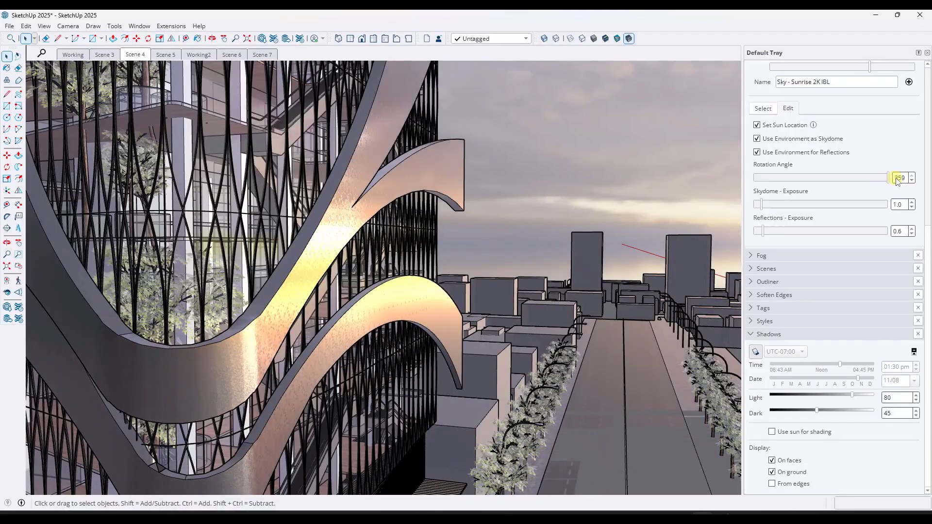
text(235)
key(Return)
drag(813, 179, 771, 181)
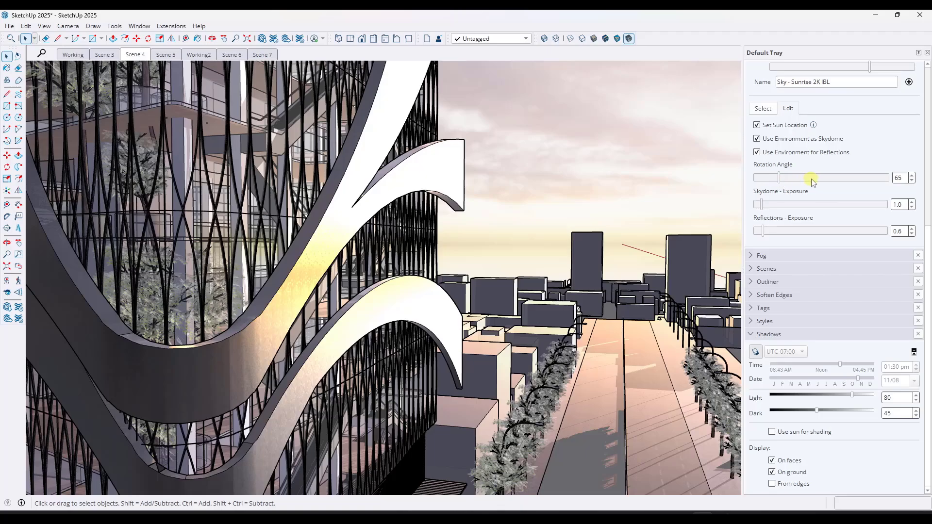
drag(813, 182, 774, 185)
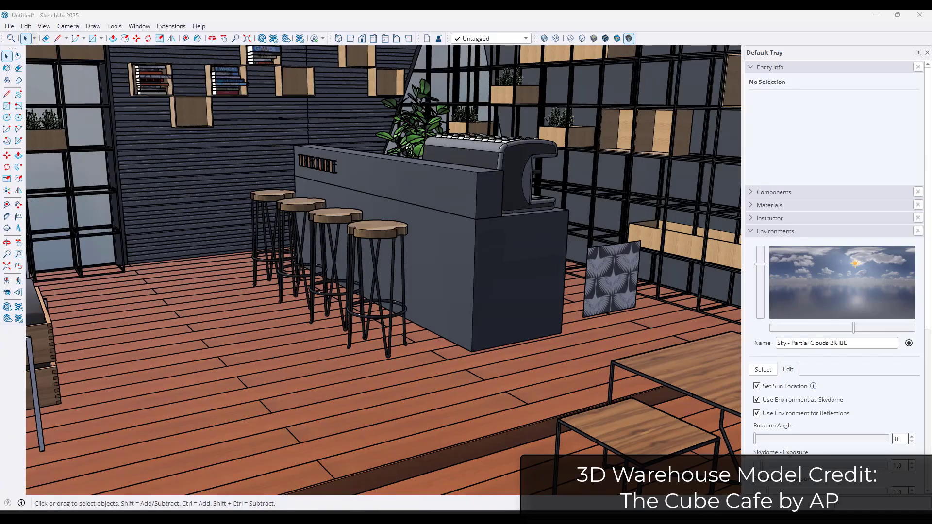
Step: Sample the walnut wood material from the large coffee table's top and open it for editing
scroll(507, 233, down, 2)
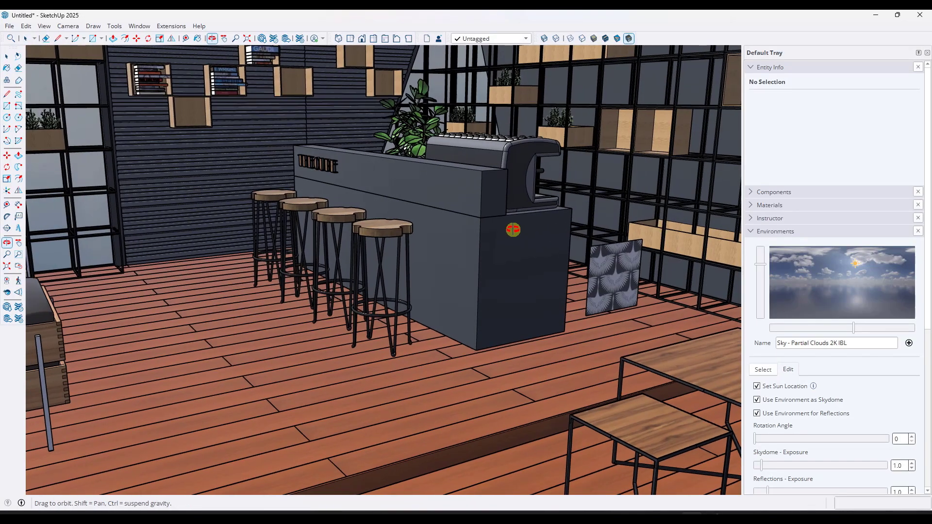
scroll(335, 252, down, 3)
scroll(609, 340, up, 5)
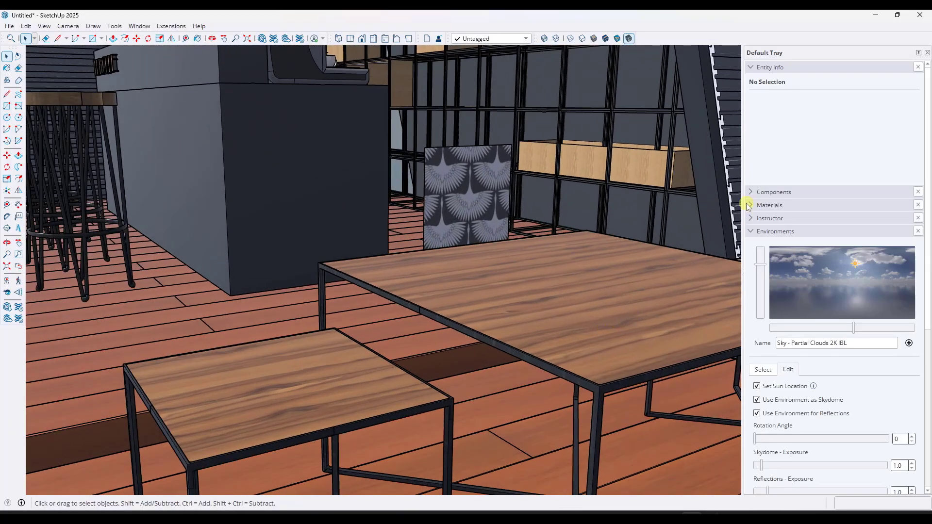
click(747, 205)
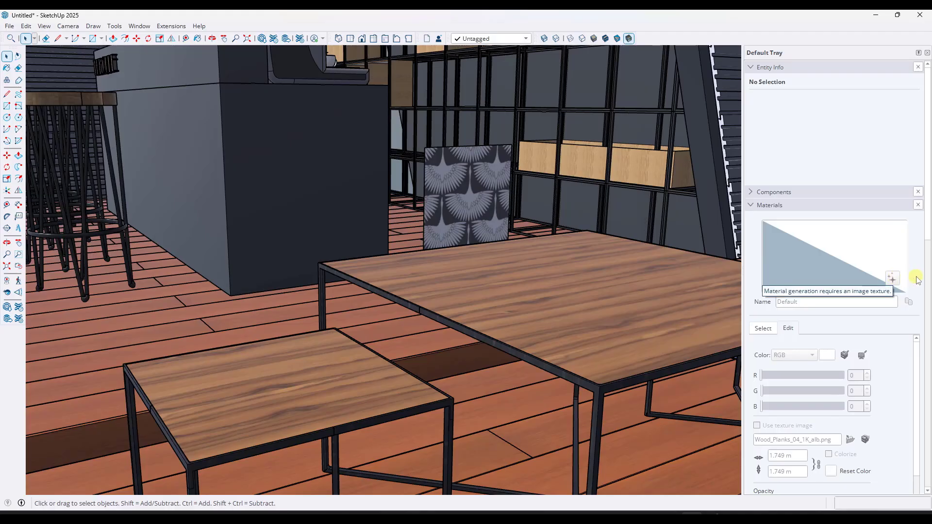
scroll(917, 280, down, 1)
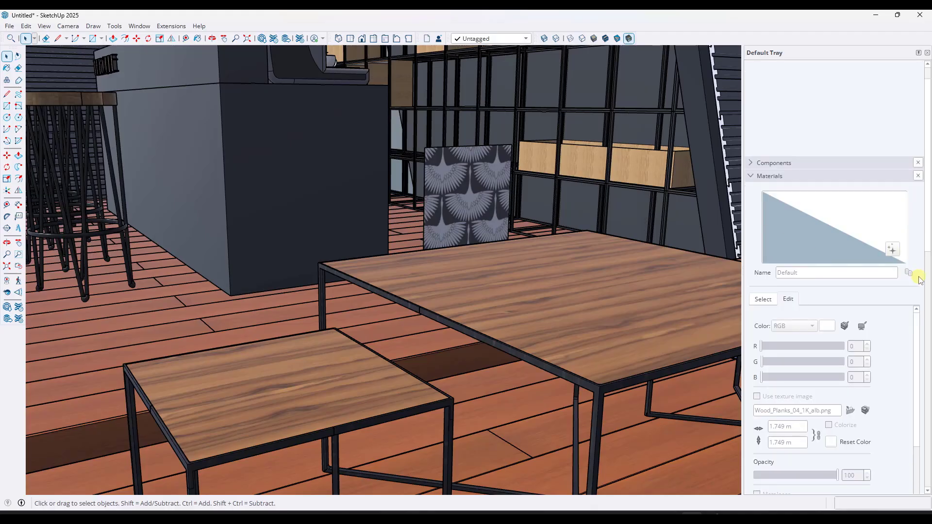
click(761, 299)
click(901, 297)
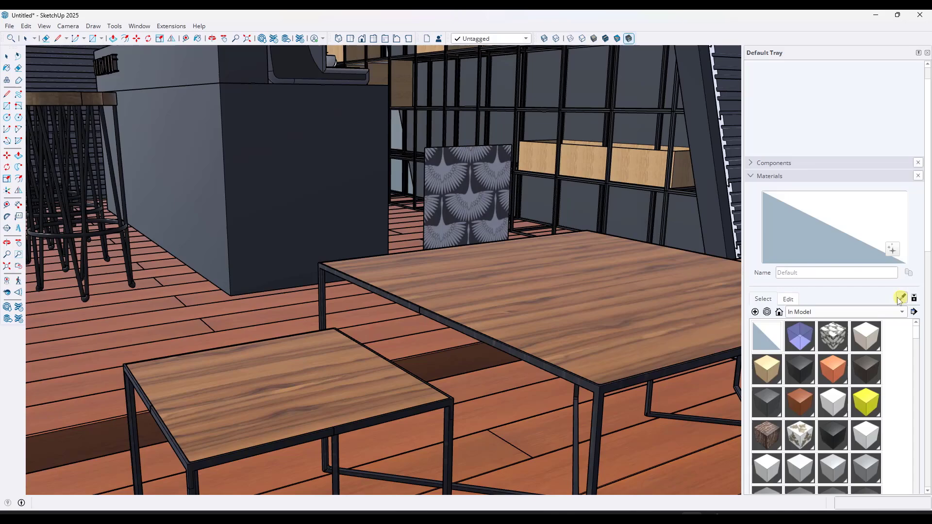
click(563, 298)
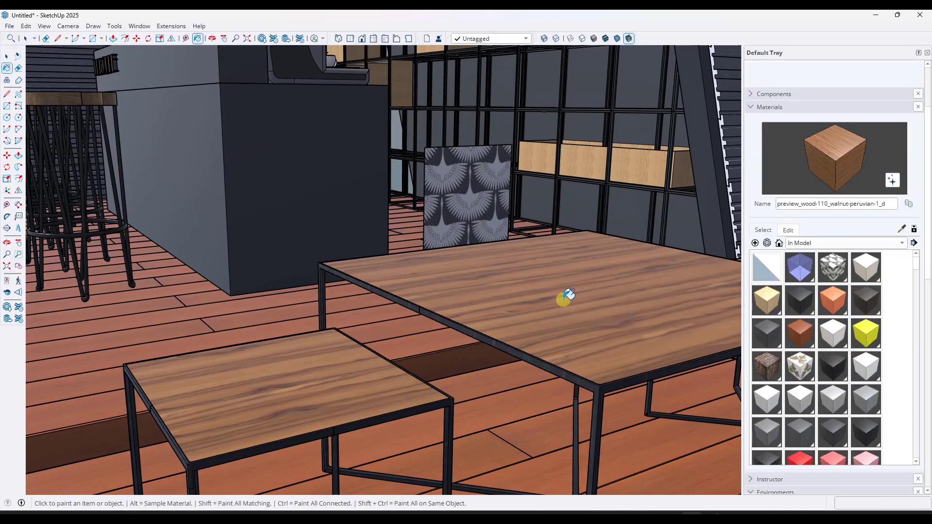
click(790, 232)
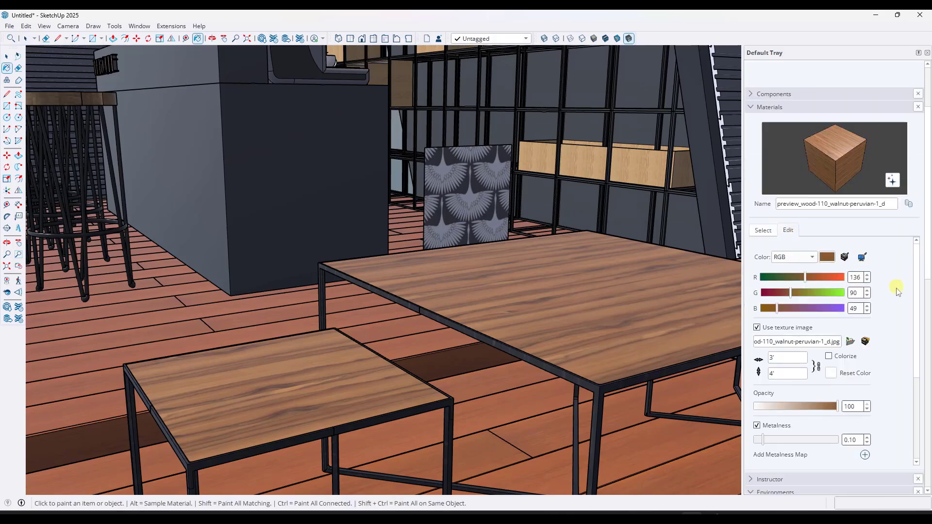
Step: Generate photoreal texture maps from the walnut material's image and inspect the result on the tabletop
scroll(897, 292, down, 3)
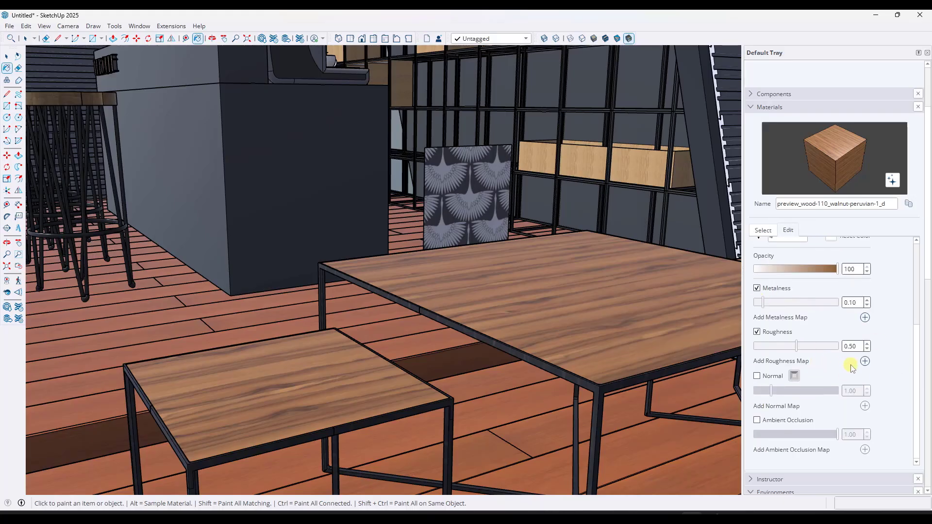
scroll(904, 335, up, 3)
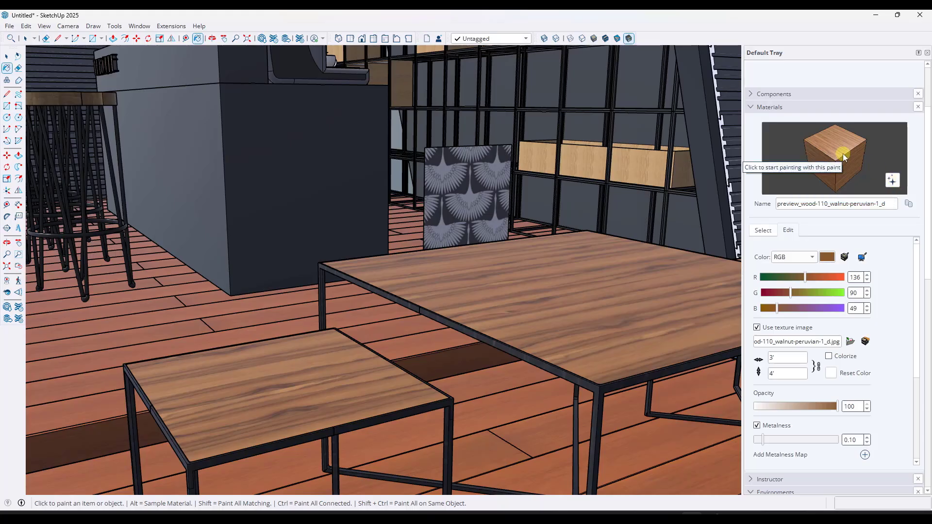
middle_drag(372, 249, 614, 314)
middle_drag(554, 323, 558, 339)
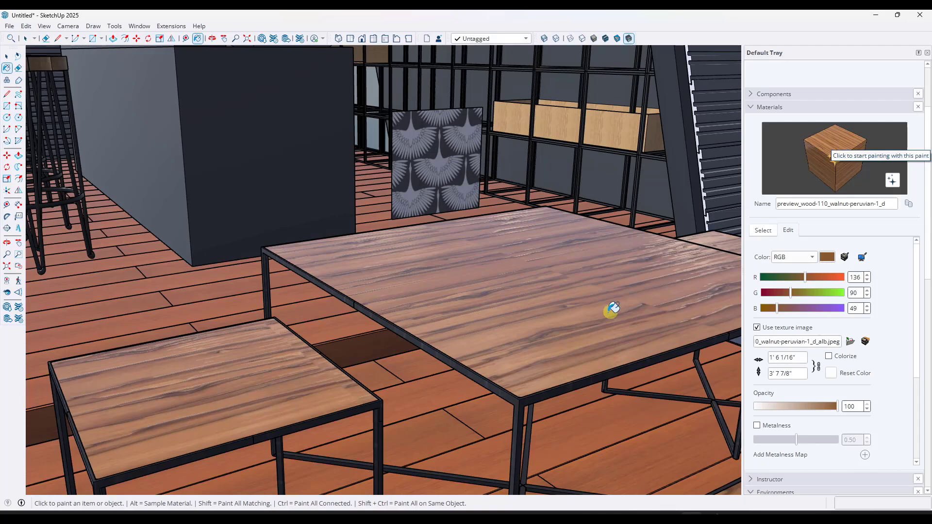
click(594, 315)
click(850, 177)
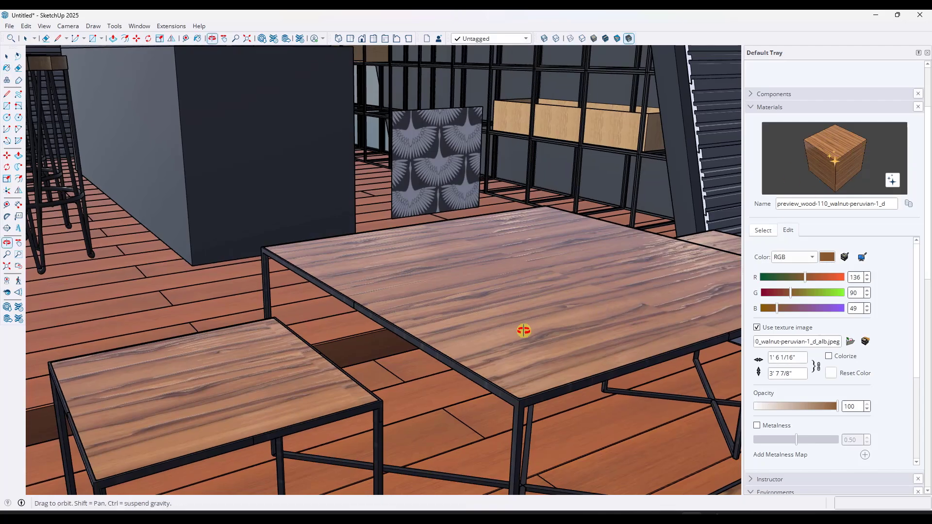
middle_drag(520, 328, 535, 273)
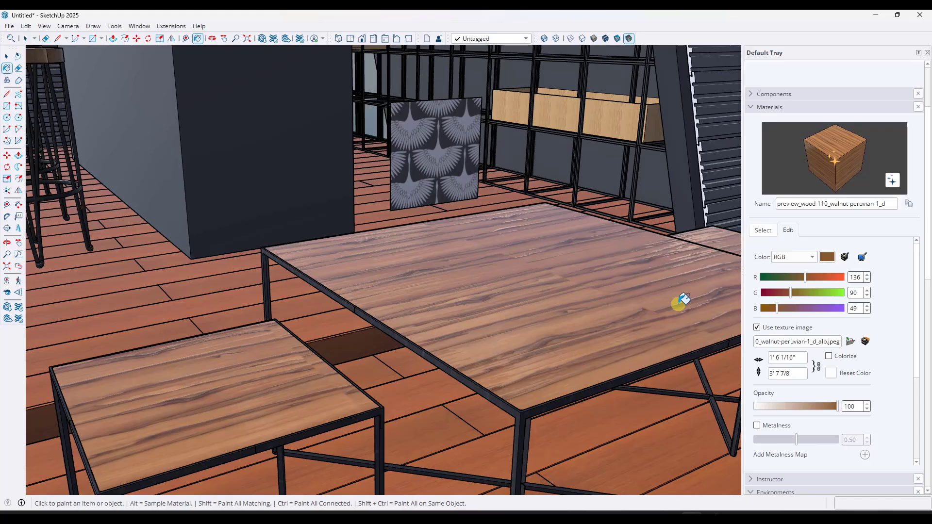
Step: Set the walnut material's Roughness to 1.00, Normal to 1.43 and Ambient Occlusion to 0.58
scroll(901, 343, down, 5)
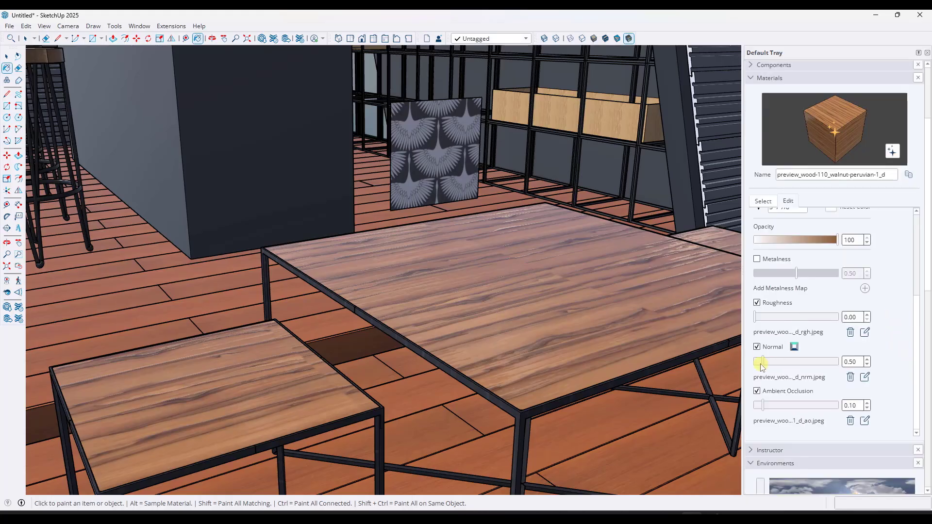
drag(763, 362, 774, 364)
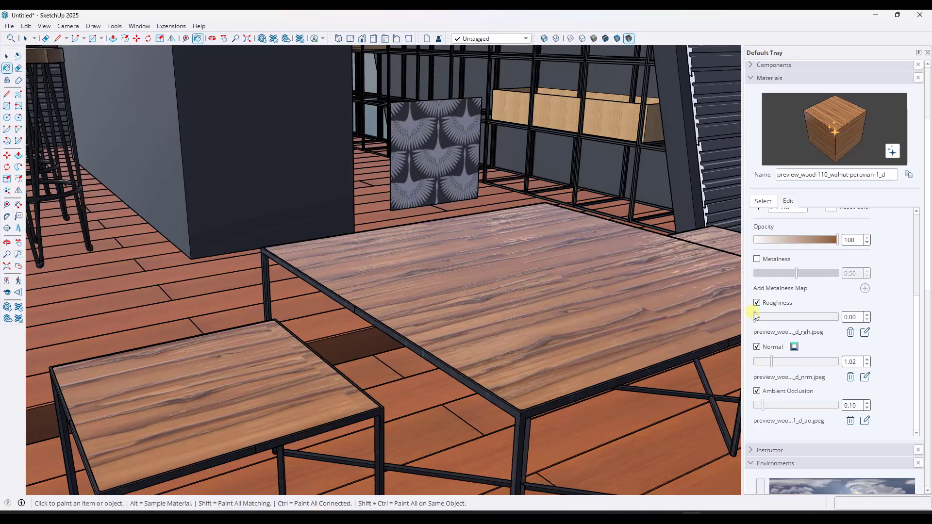
drag(756, 316, 872, 319)
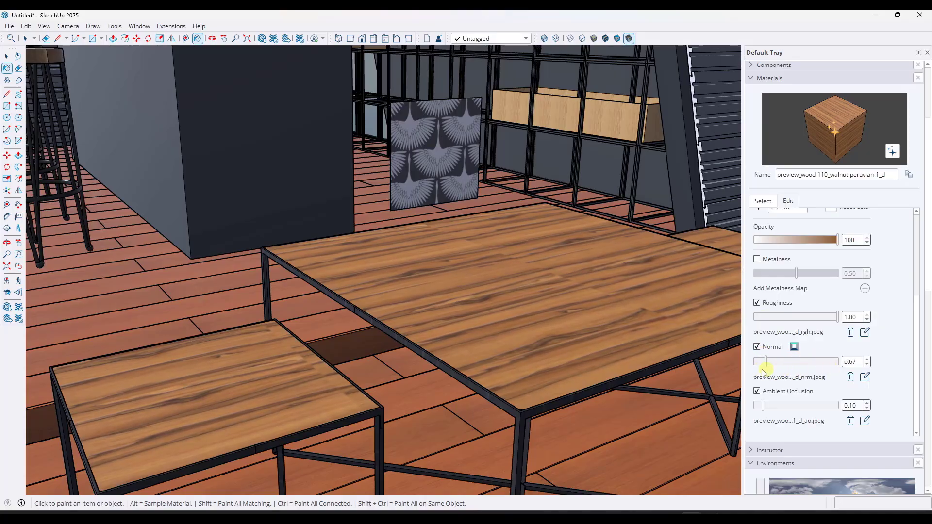
drag(762, 369, 778, 369)
mouse_move(689, 349)
middle_down()
mouse_move(647, 337)
mouse_move(653, 290)
mouse_move(468, 358)
mouse_move(470, 368)
mouse_move(456, 366)
mouse_move(597, 359)
mouse_move(689, 376)
middle_up()
mouse_move(774, 410)
mouse_down()
mouse_move(808, 409)
mouse_move(776, 410)
mouse_move(790, 410)
mouse_up()
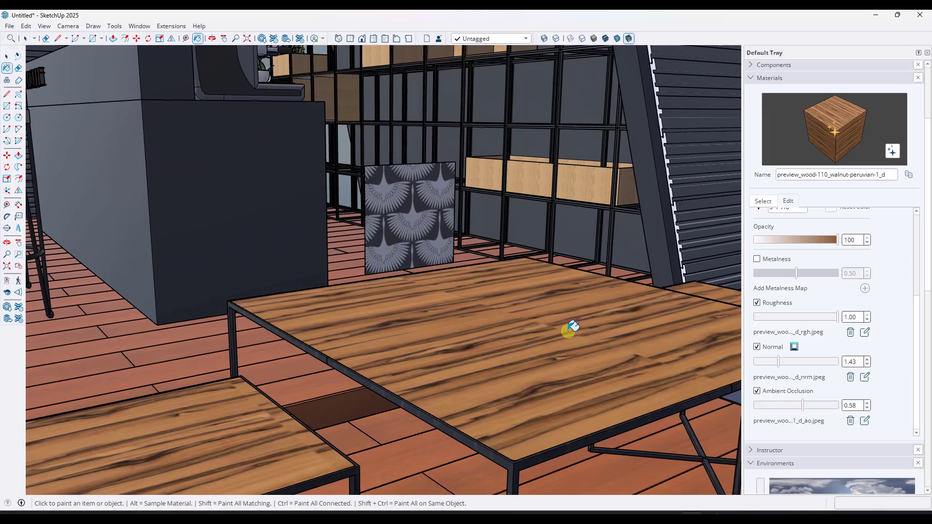
Step: Look over the retextured tables and open the bar counter's base group for editing
scroll(534, 304, down, 2)
scroll(449, 305, down, 2)
mouse_move(412, 308)
middle_down()
mouse_move(395, 308)
mouse_move(464, 310)
middle_up()
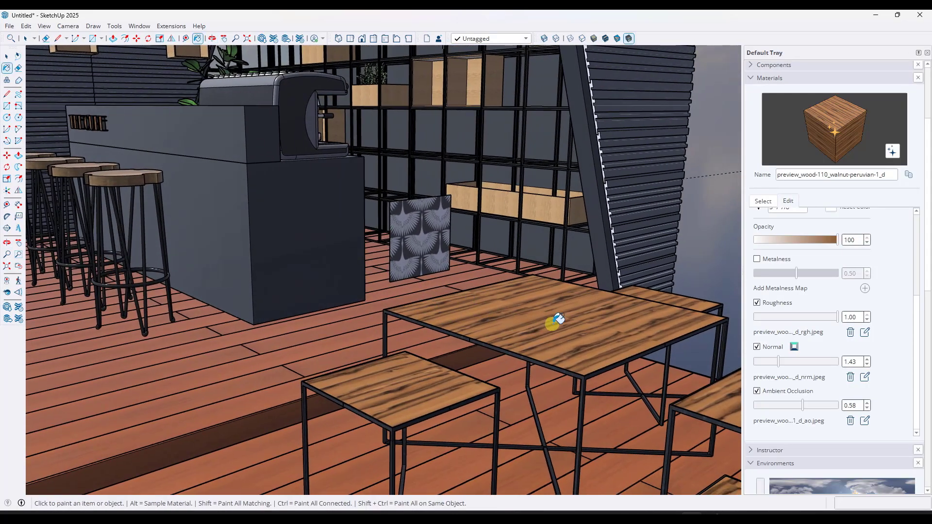
middle_drag(508, 296, 325, 202)
scroll(330, 207, up, 8)
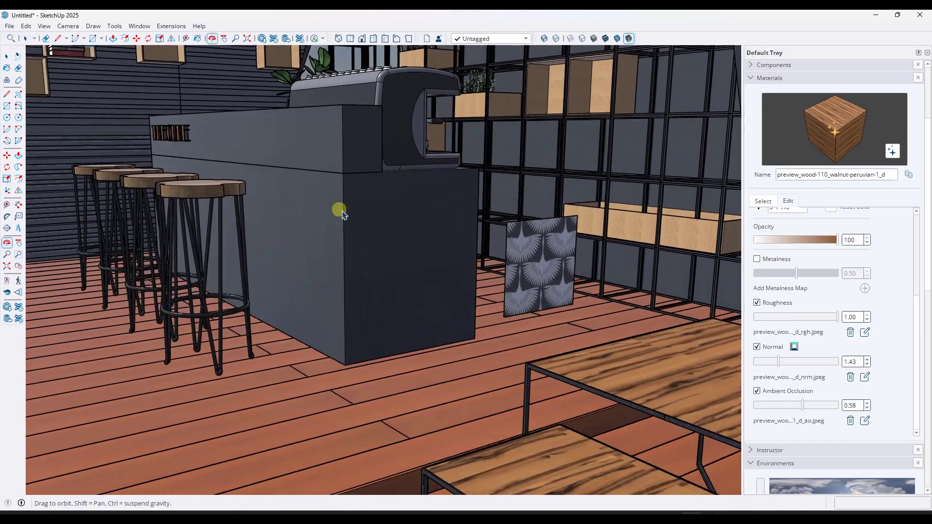
key(space)
scroll(523, 262, down, 3)
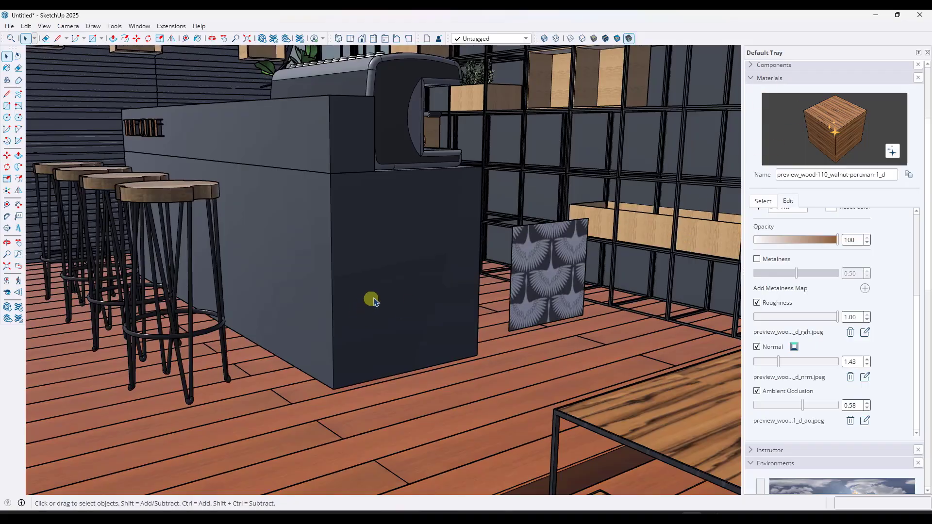
double_click(372, 287)
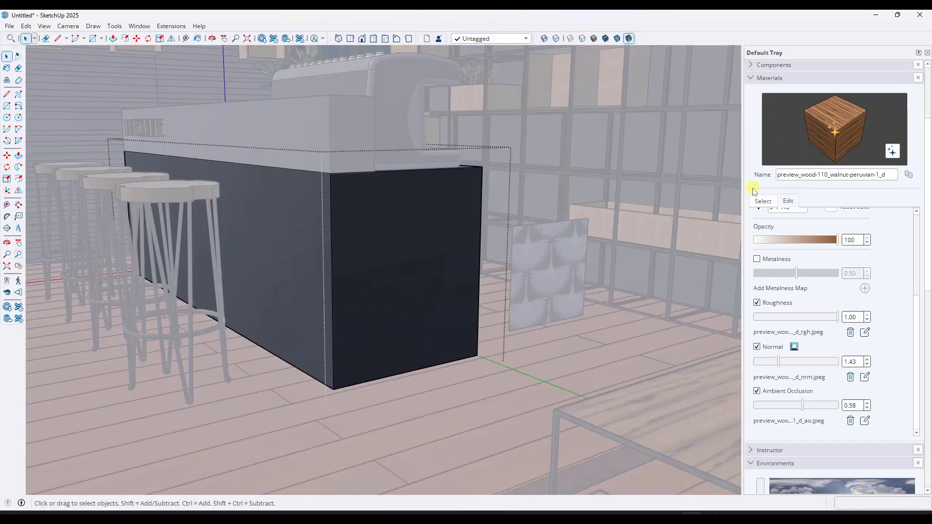
Step: Sample the bird-pattern material from the leaning panel and paint it onto the counter's end and long side faces
click(763, 201)
click(901, 200)
click(557, 226)
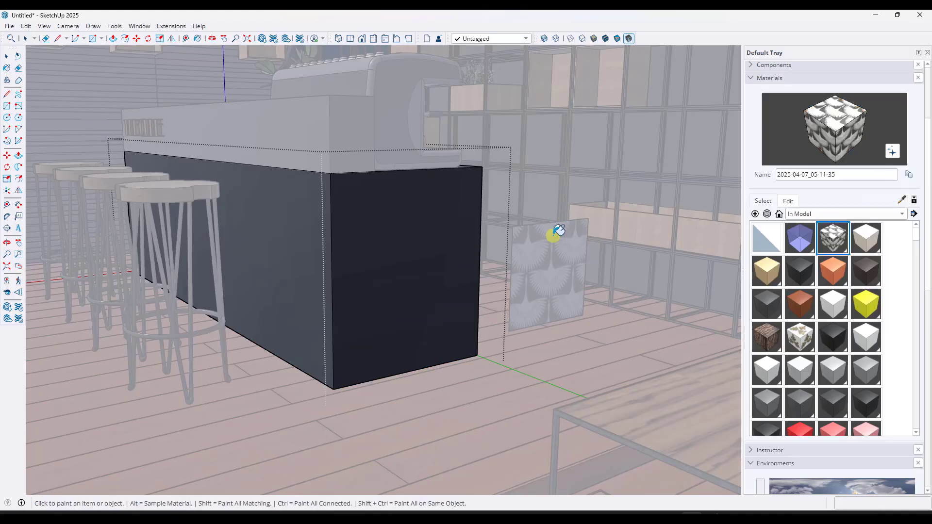
click(394, 228)
click(287, 226)
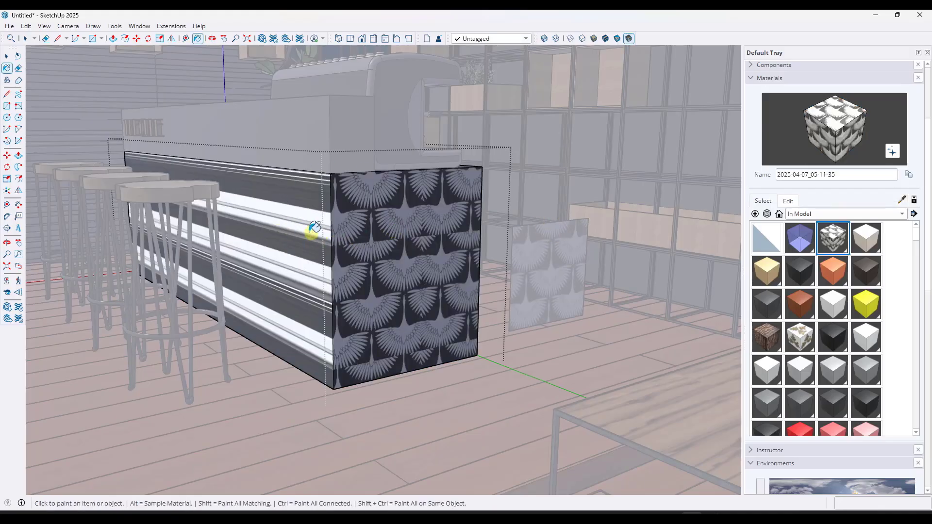
Step: Turn off Projected for the end face's texture, then resample the bird pattern from it and repaint the counter's long side face
right_click(833, 234)
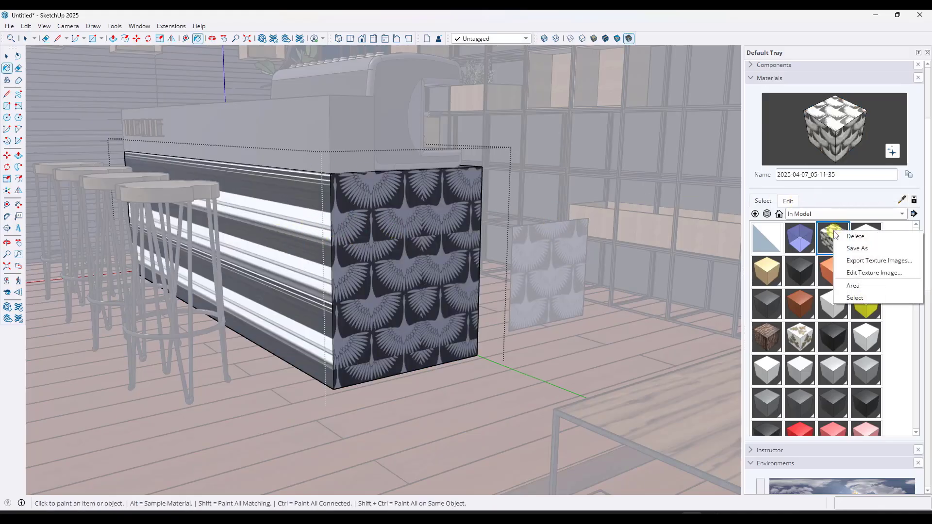
right_click(348, 253)
mouse_move(389, 175)
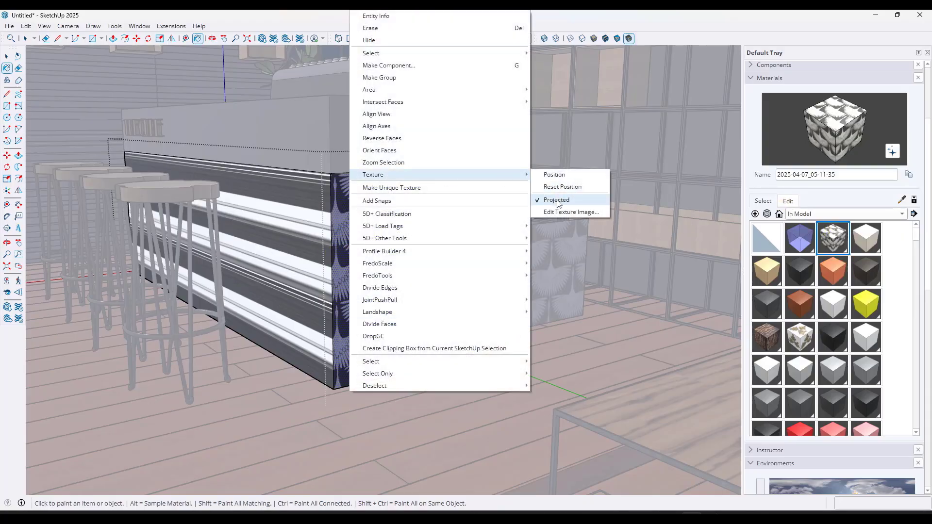
click(556, 199)
click(904, 199)
click(391, 195)
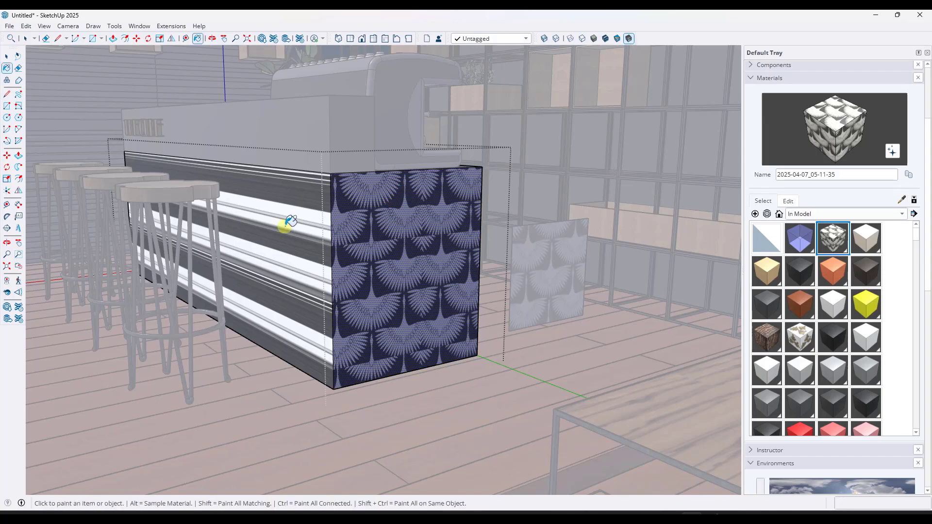
click(291, 223)
Step: Try generating photoreal texture maps for the bird-pattern material, then close the counter group and inspect the pattern up close
key(space)
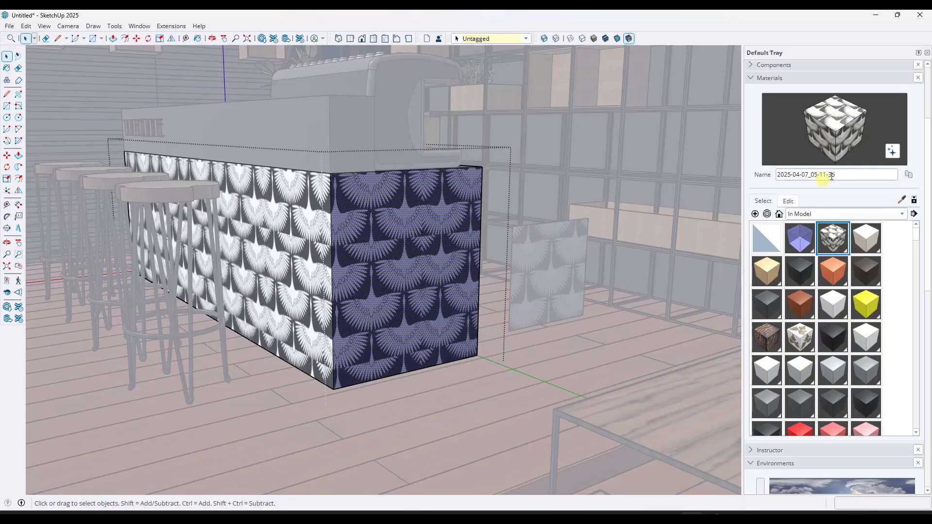
click(892, 152)
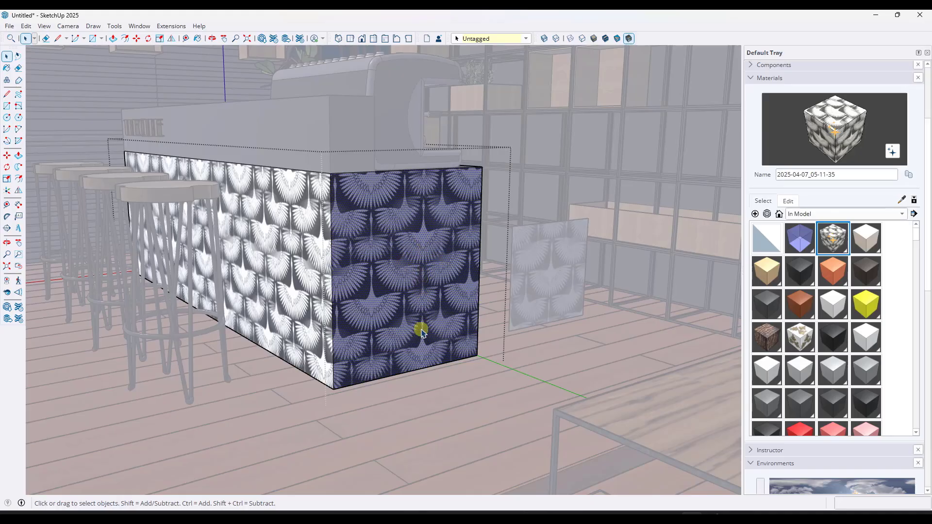
key(Escape)
scroll(408, 267, up, 6)
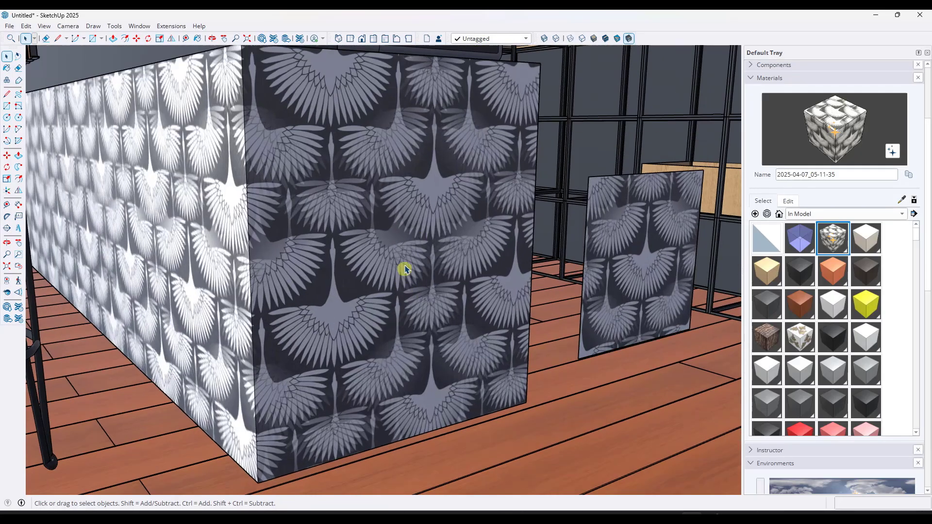
scroll(393, 239, up, 2)
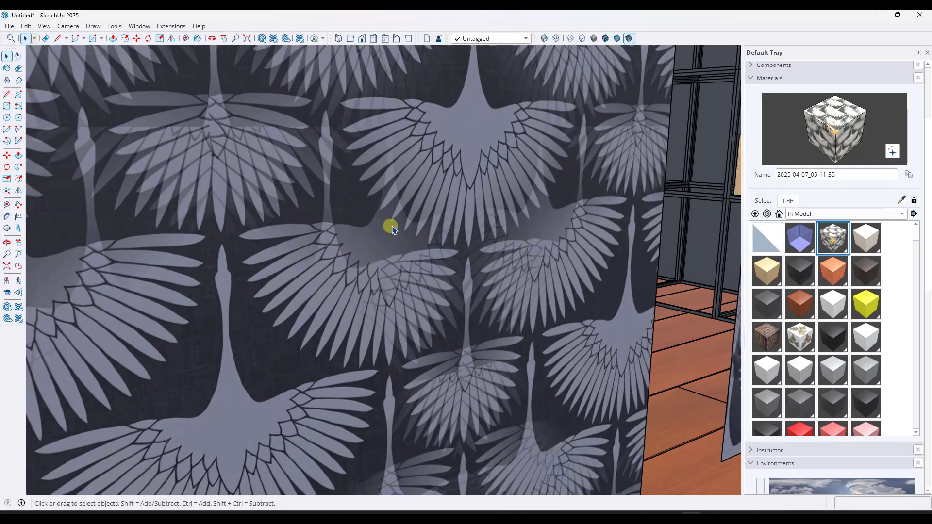
scroll(430, 249, down, 5)
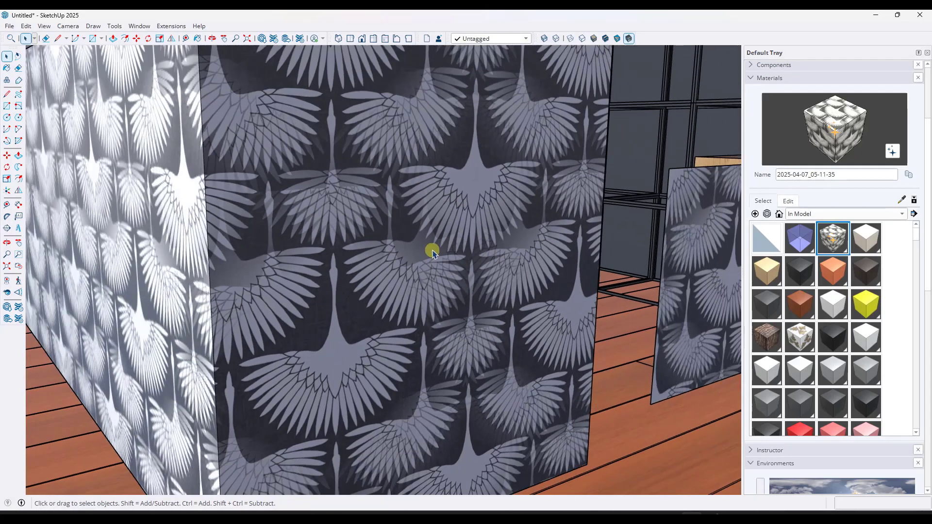
scroll(442, 260, up, 1)
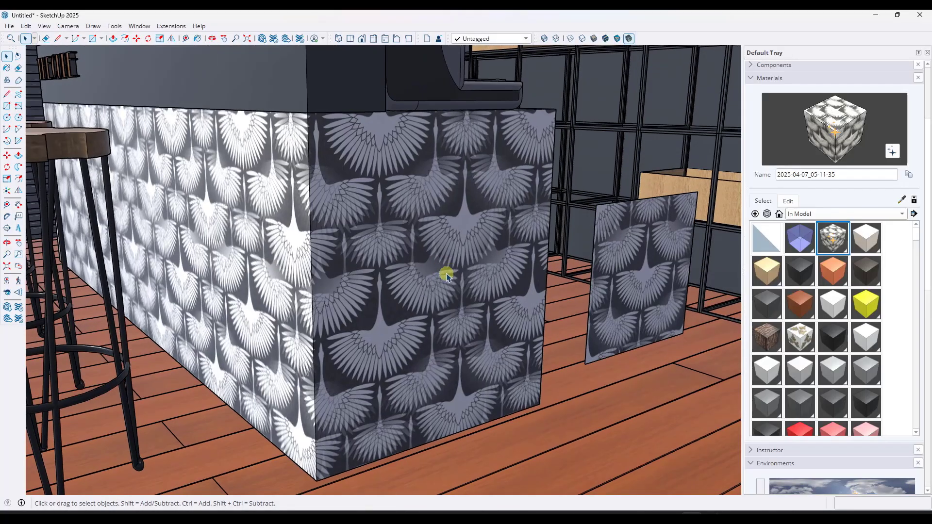
scroll(447, 276, down, 2)
scroll(444, 266, down, 2)
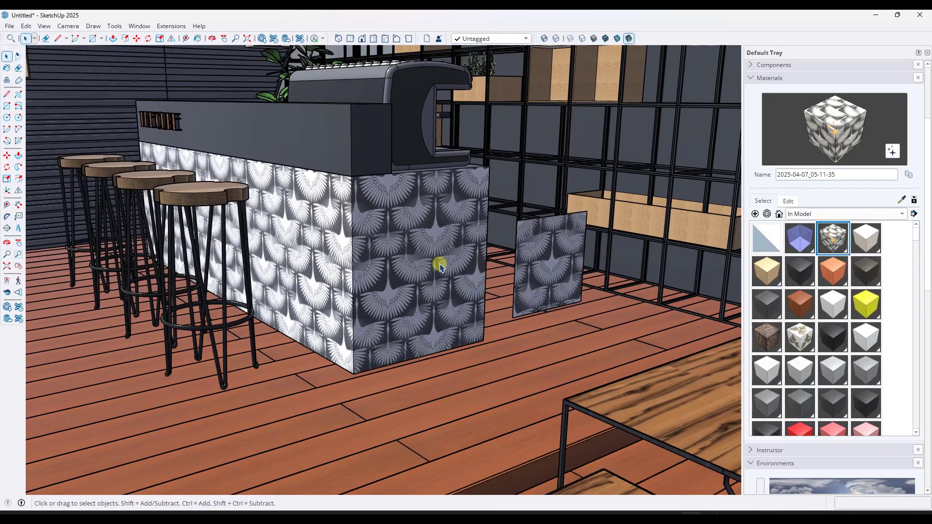
middle_drag(439, 266, 519, 277)
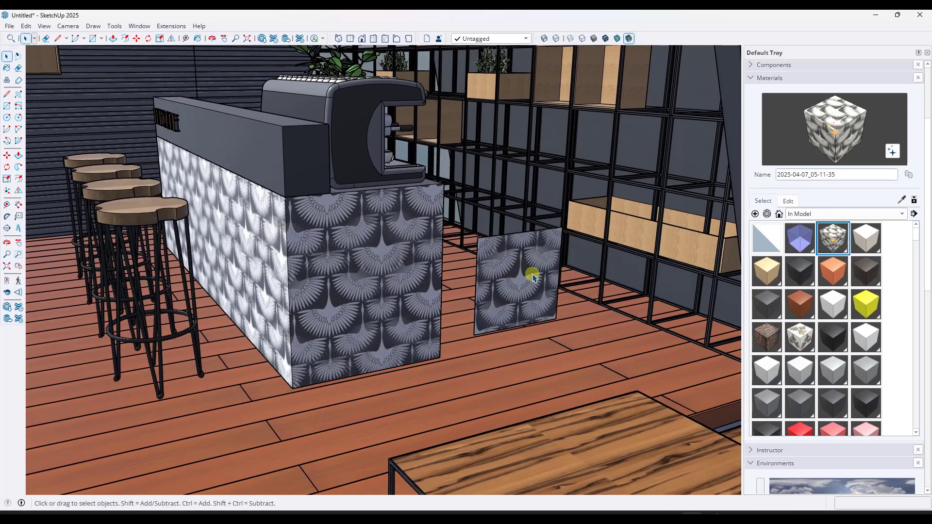
Step: Restore the original bird-pattern texture and have the bar counter's base group open for editing
double_click(396, 280)
click(399, 282)
scroll(408, 280, up, 3)
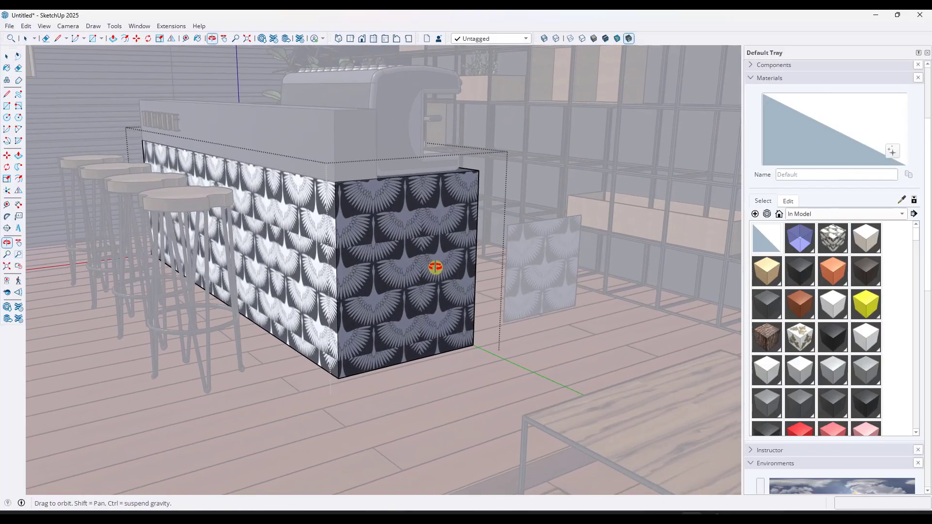
scroll(427, 275, up, 3)
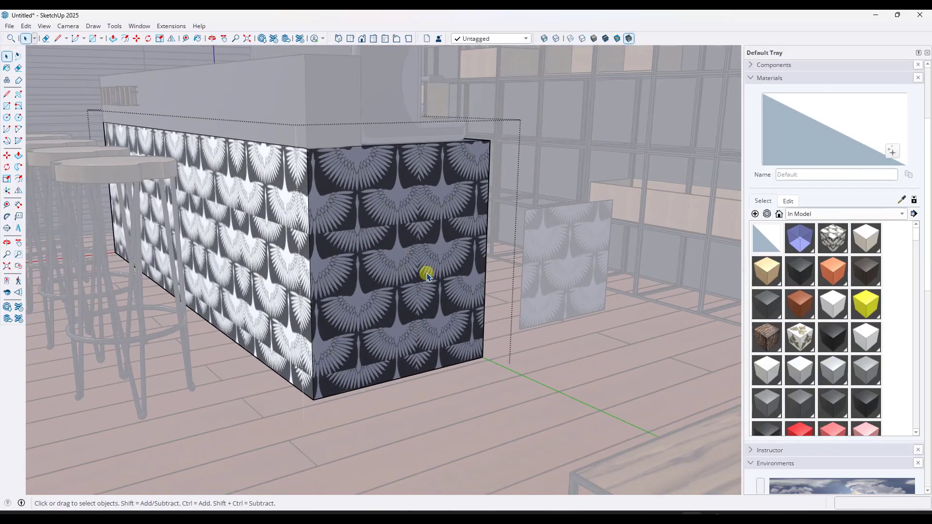
Step: Close the counter group and examine the bird-pattern cladding, its matching sample panel and the wood-grain tables for visible texture repetition
key(Escape)
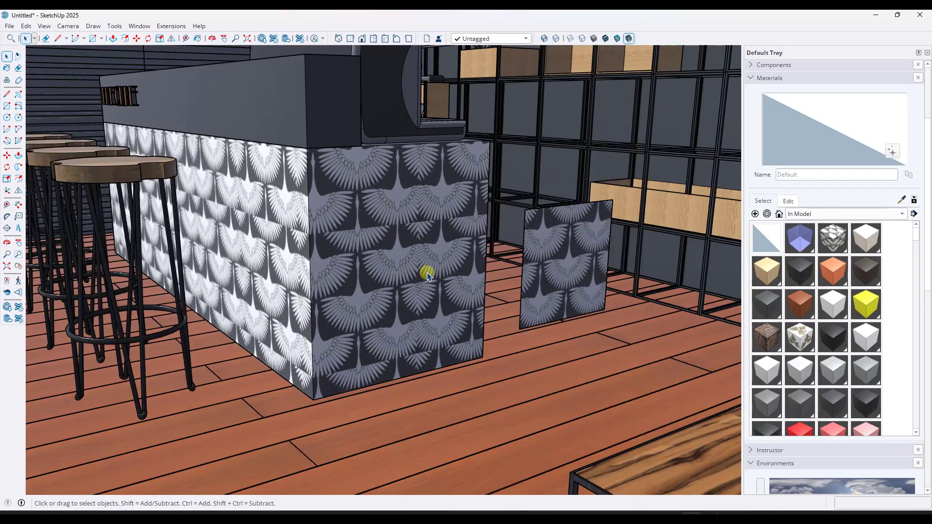
scroll(430, 270, down, 2)
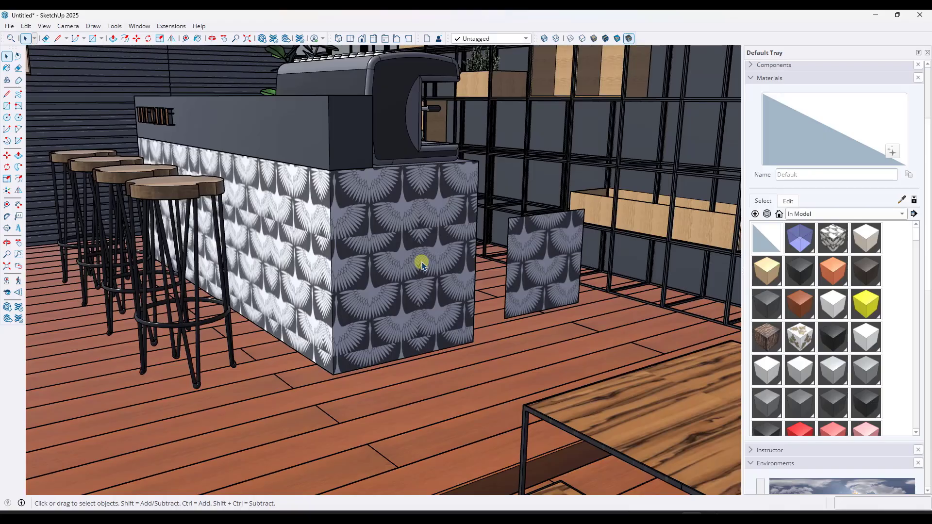
scroll(356, 268, down, 3)
scroll(418, 282, up, 2)
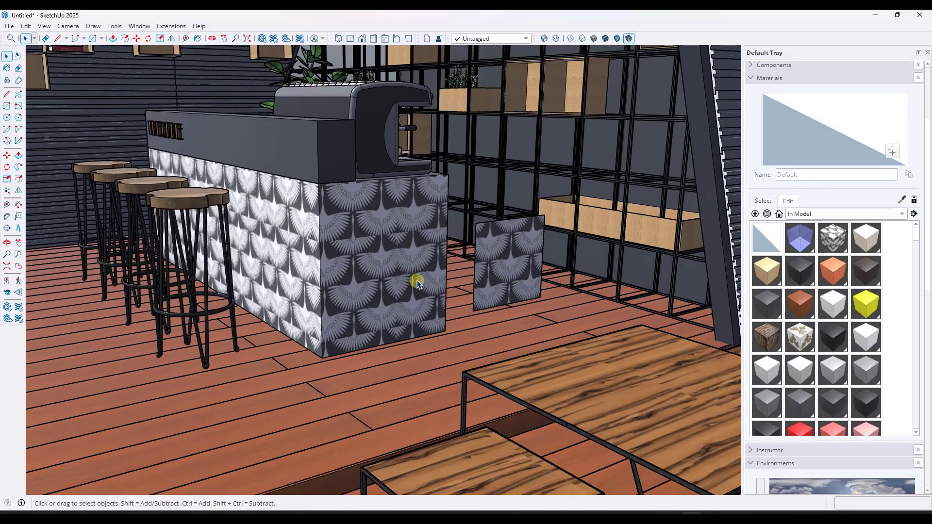
scroll(417, 282, up, 2)
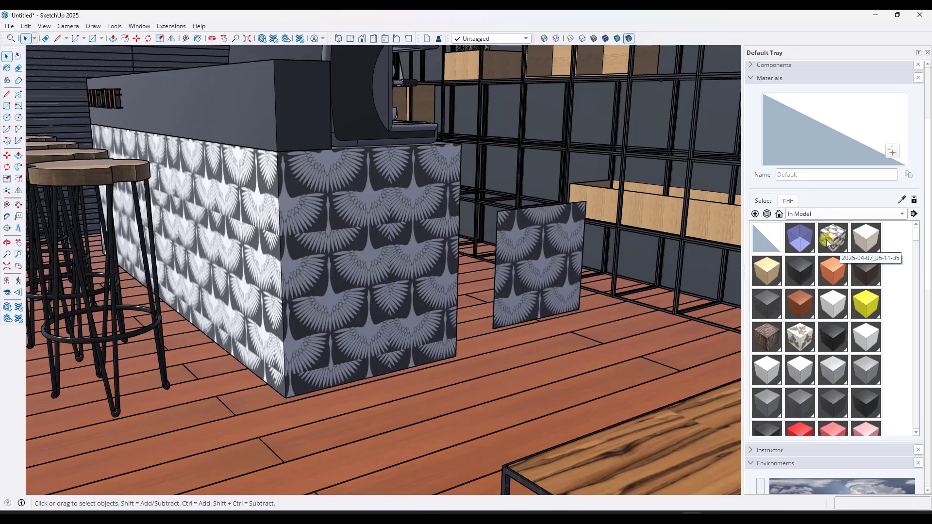
scroll(310, 309, down, 3)
middle_drag(260, 295, 631, 434)
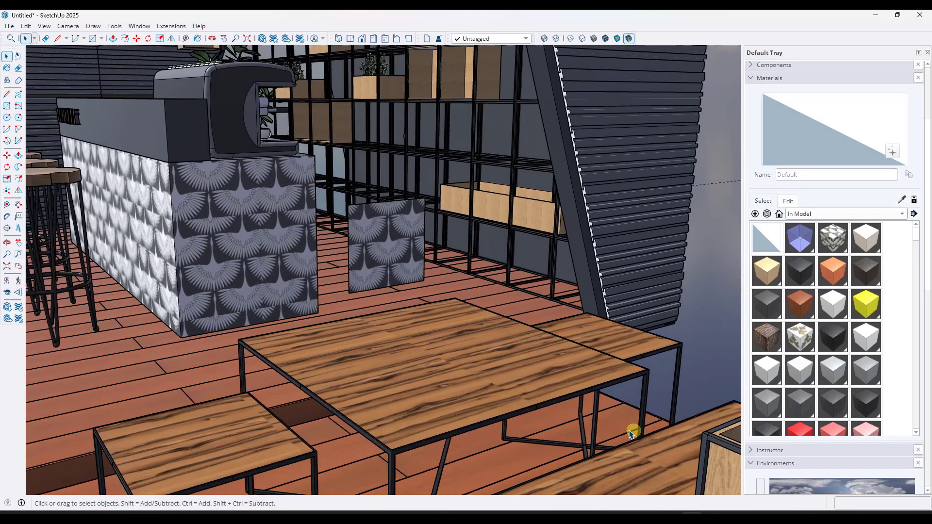
scroll(498, 410, up, 2)
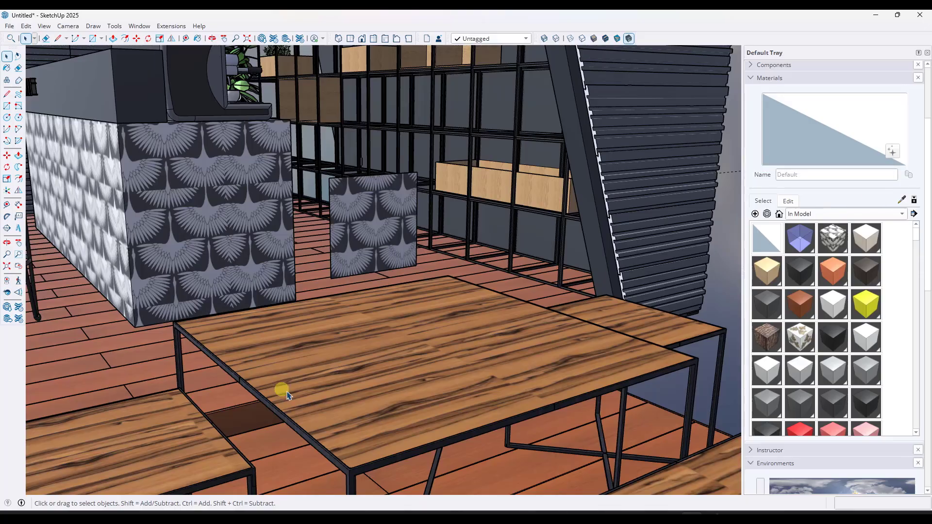
middle_drag(352, 404, 373, 378)
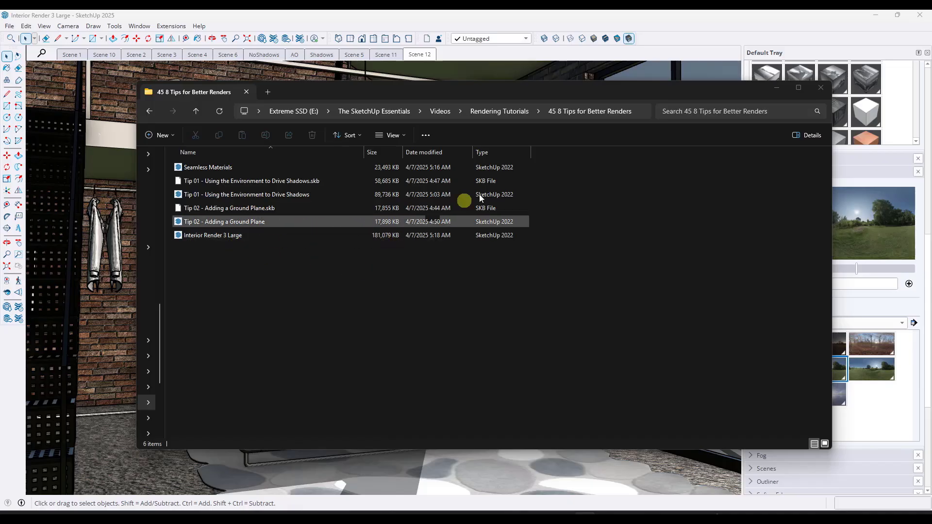
Step: Compare the meadow_2_1k, meadow_2_4k (1) and meadow_2_8k environments on the loft bedroom model, and return to Scene 12
click(777, 88)
mouse_move(510, 280)
middle_down()
mouse_move(332, 290)
mouse_move(509, 281)
middle_up()
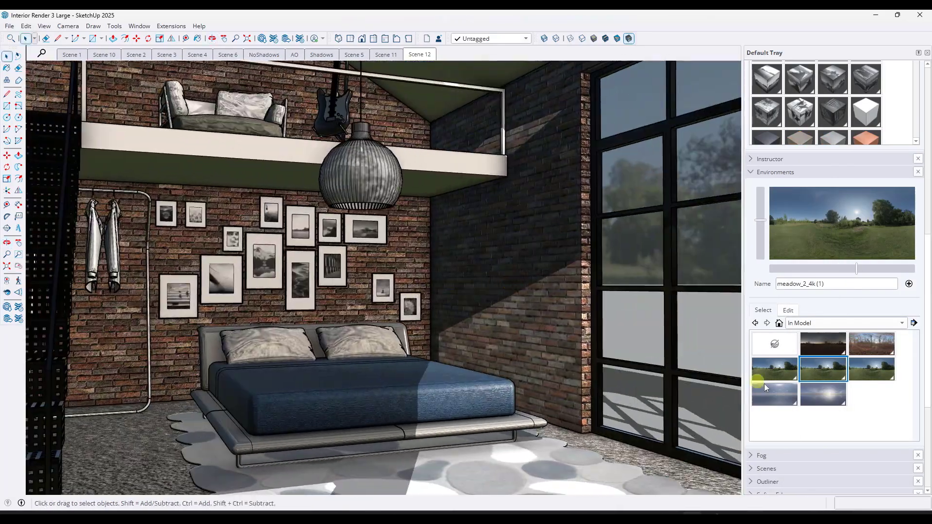
click(775, 373)
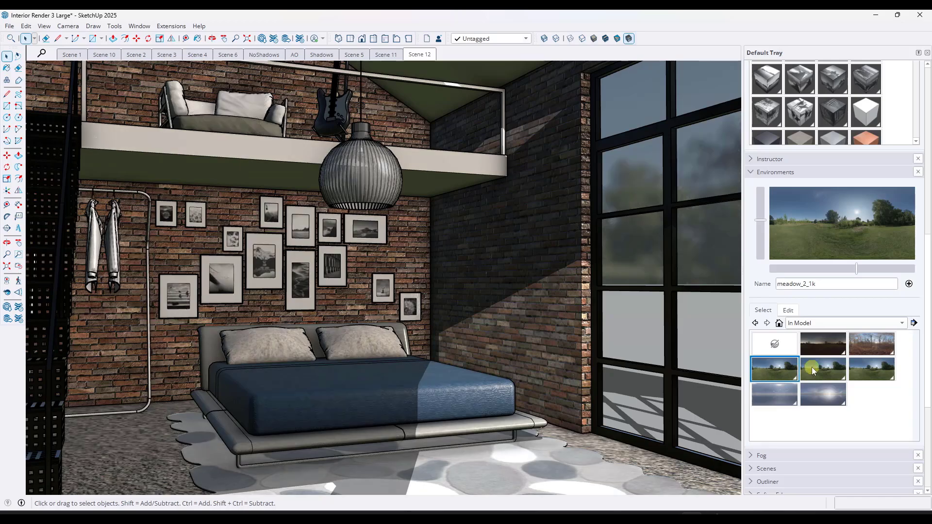
click(818, 368)
click(872, 370)
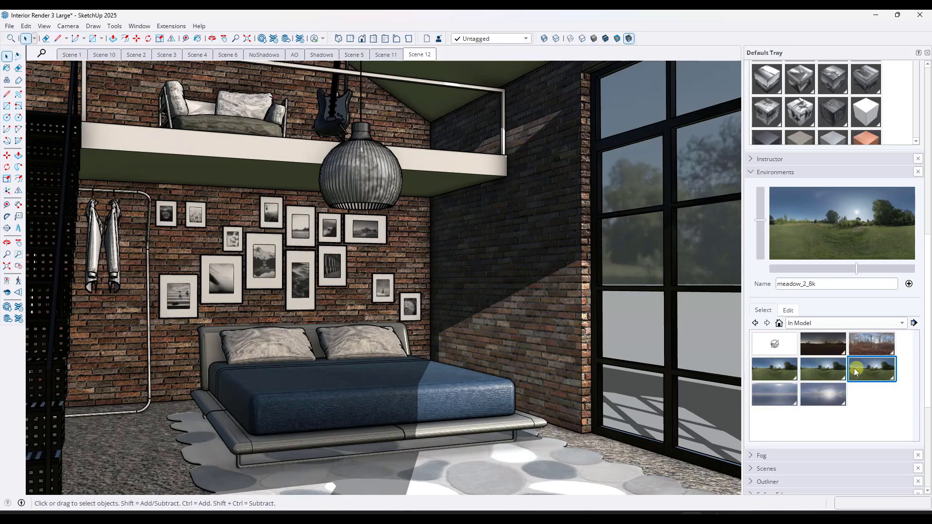
click(808, 368)
click(775, 370)
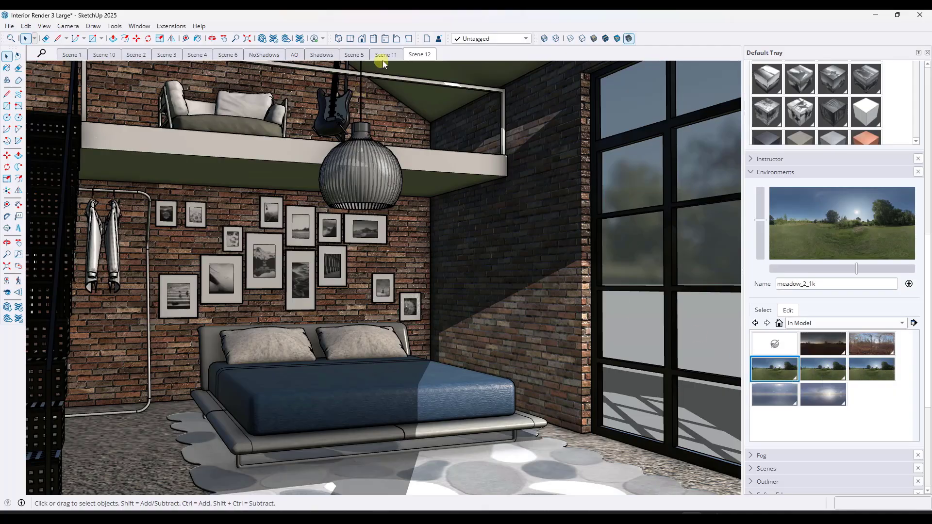
click(418, 56)
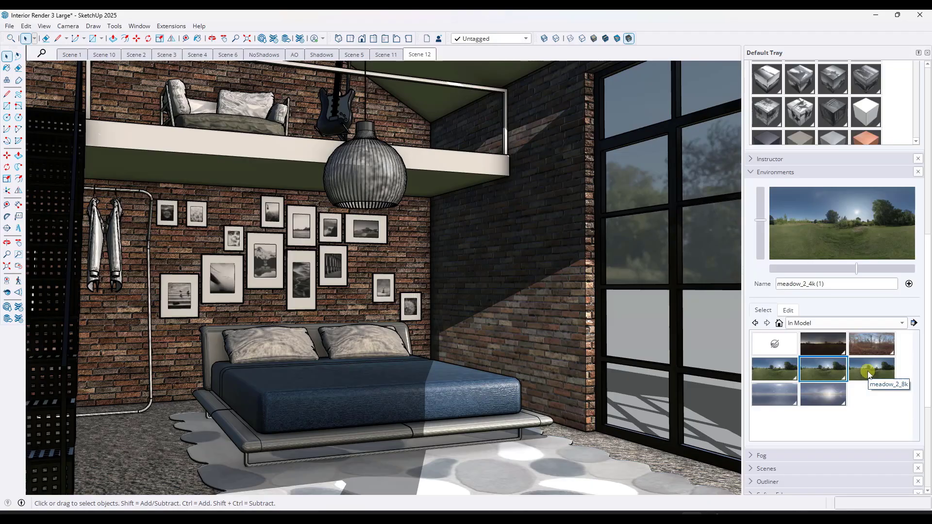
Step: Check the model file sizes in the project folder, and save Interior Render 3 Large without purging unused items
click(373, 509)
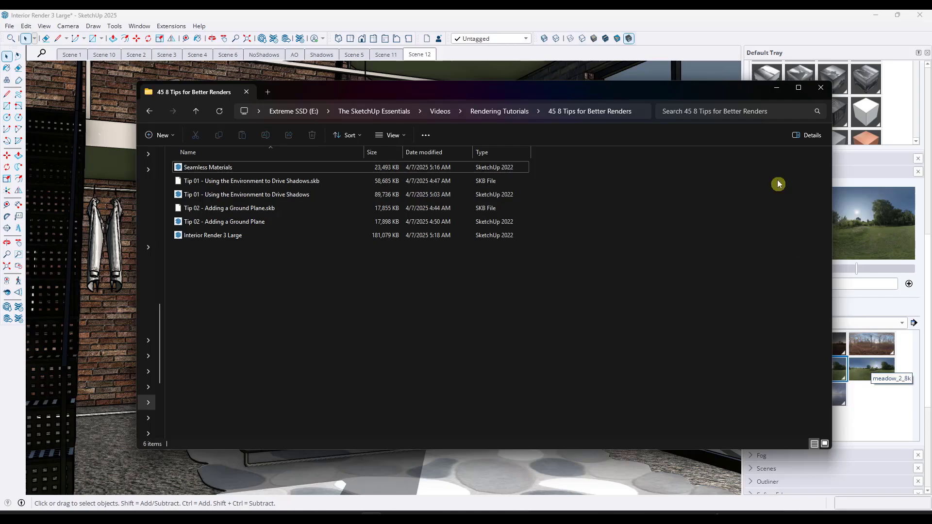
click(819, 87)
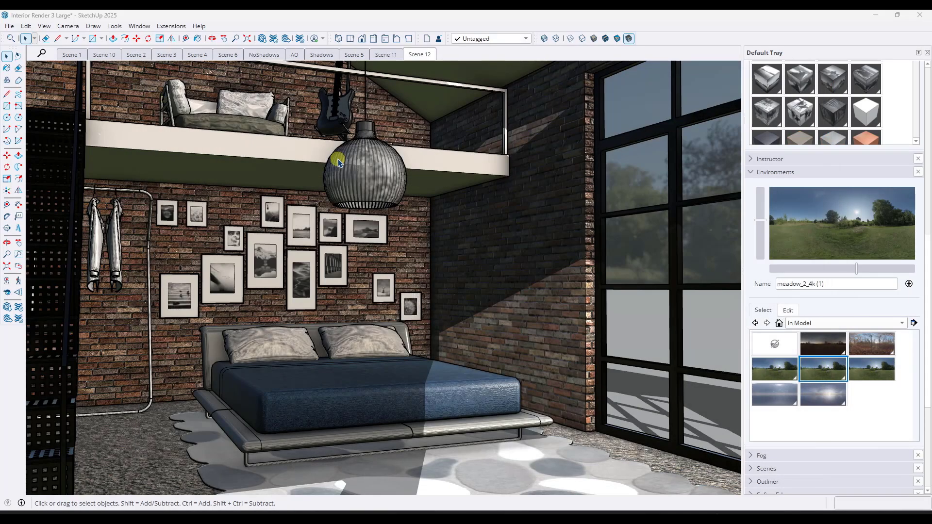
click(9, 26)
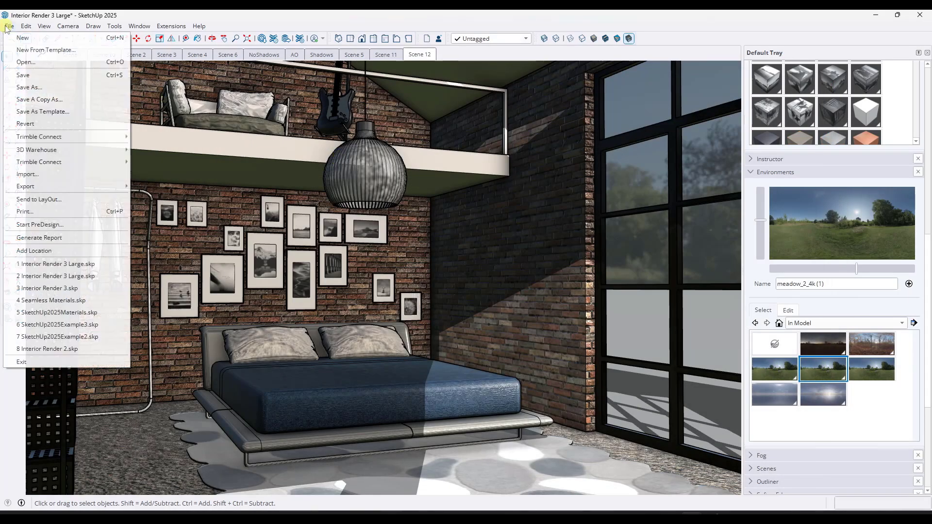
click(23, 76)
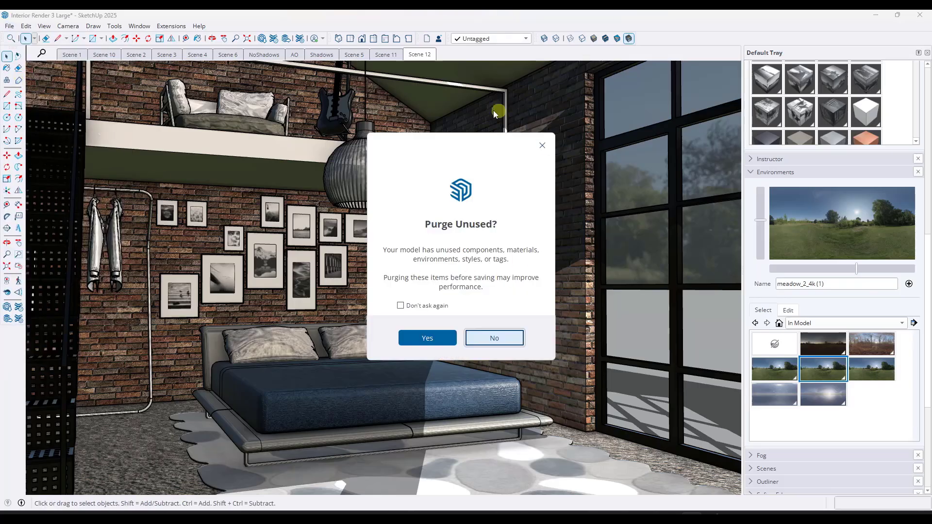
click(495, 339)
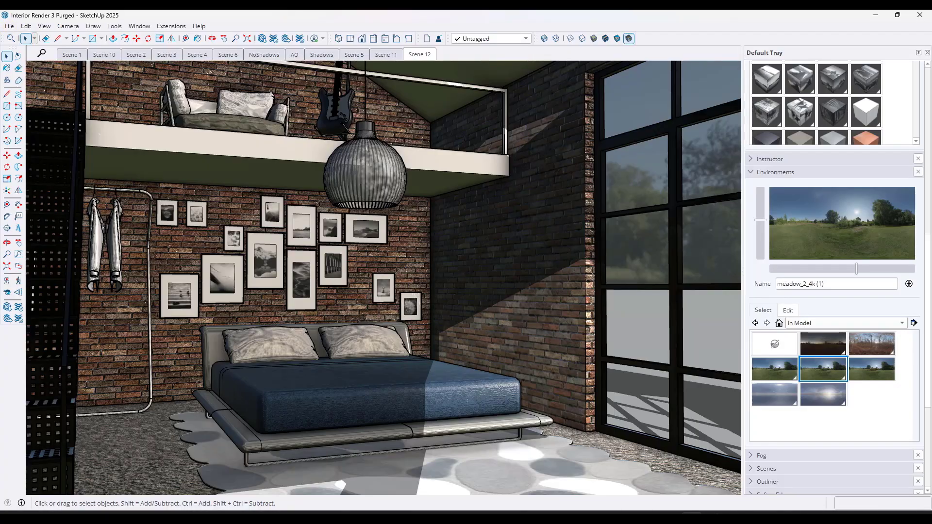
Step: Save the Interior Render 3 Purged model, purging its unused components, materials, environments, styles and tags
click(9, 26)
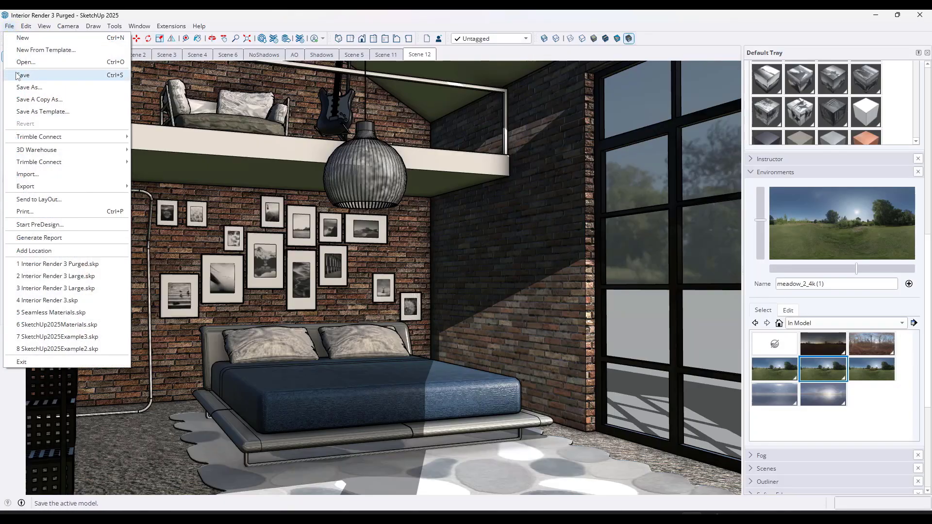
click(15, 75)
click(421, 340)
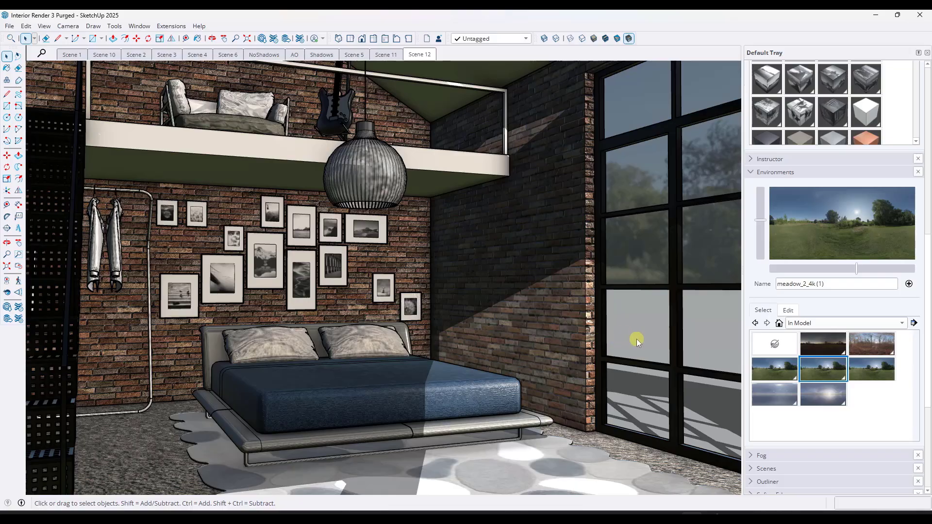
Step: Switch to Scene 11 and compare the file sizes of the large and purged models in the project folder
click(378, 54)
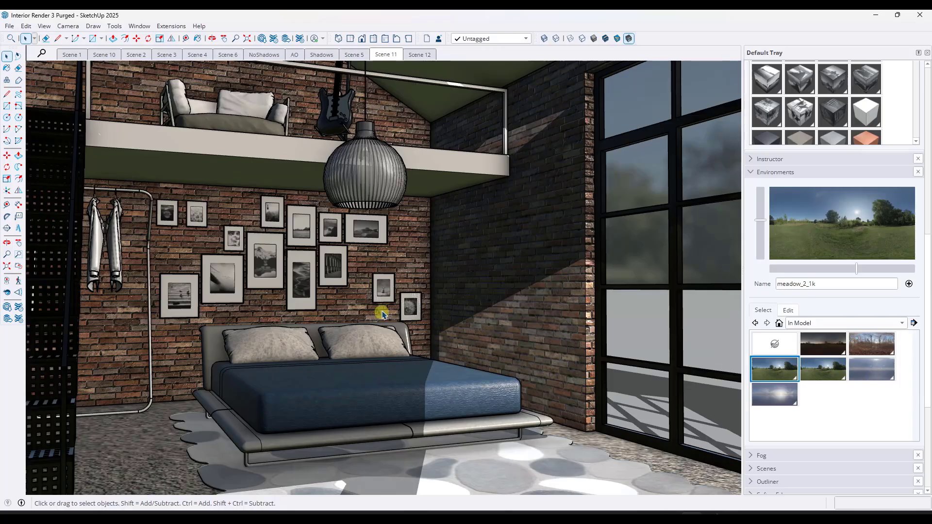
key(alt+Tab)
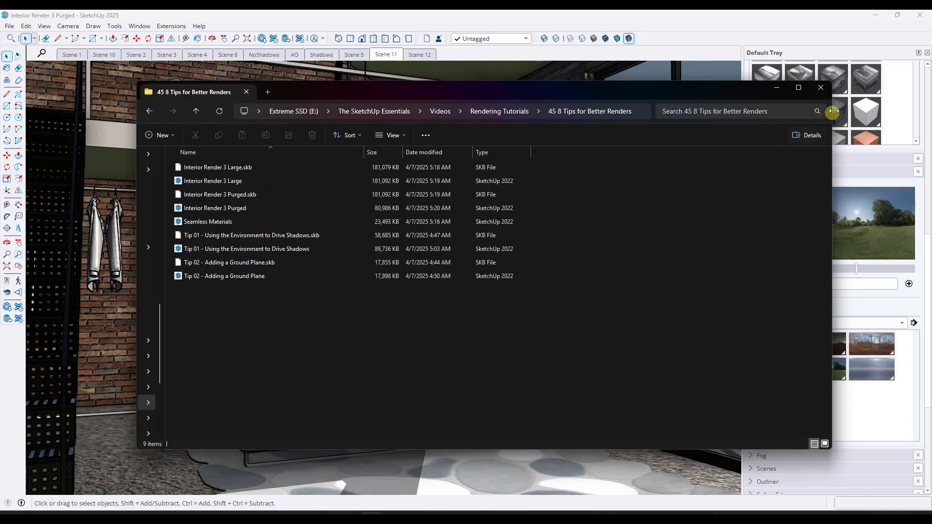
click(821, 88)
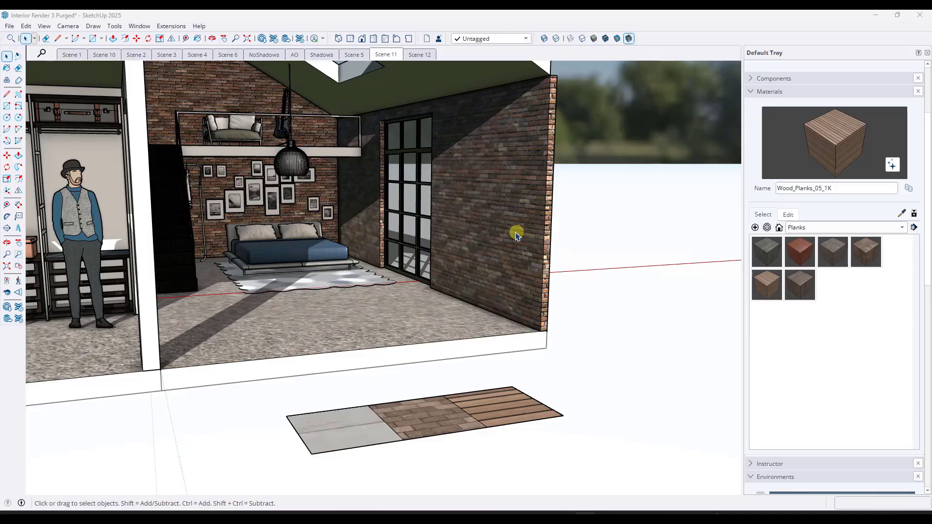
Step: Search the Extension Warehouse for "material replacer" and read the Material Replacer listing, including its required library
click(274, 38)
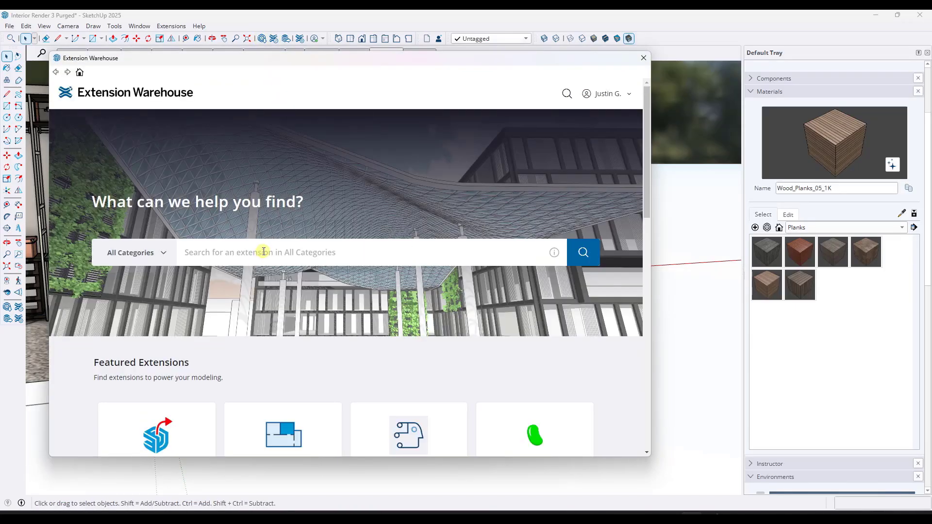
click(268, 255)
text(m)
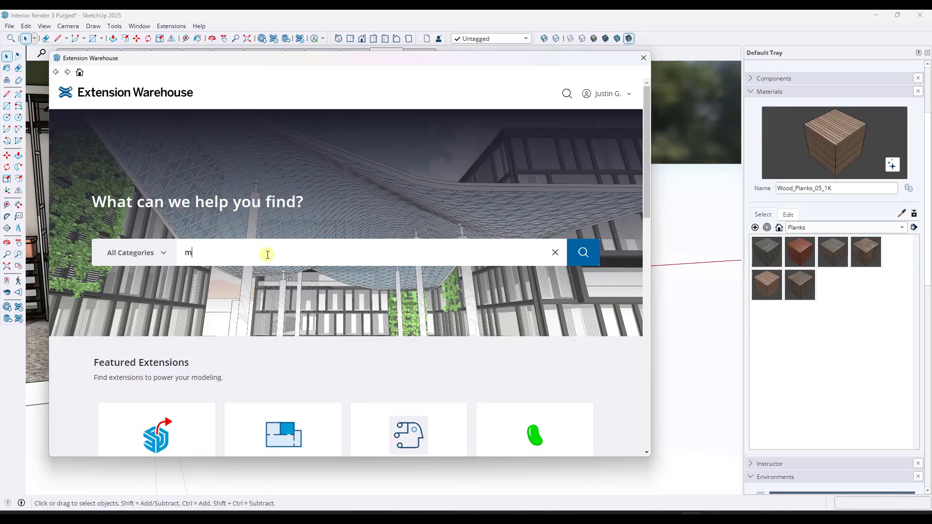
text(aterial replacer)
key(Return)
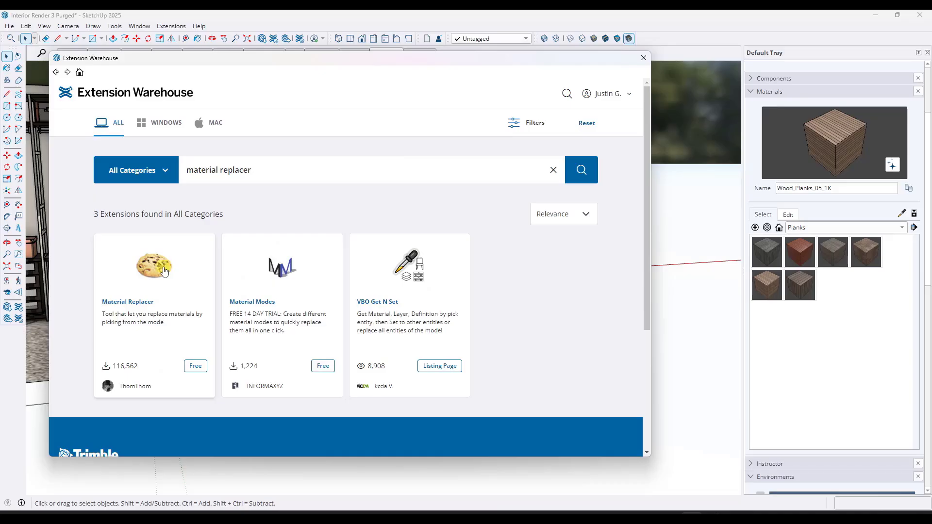
click(164, 271)
scroll(580, 284, down, 4)
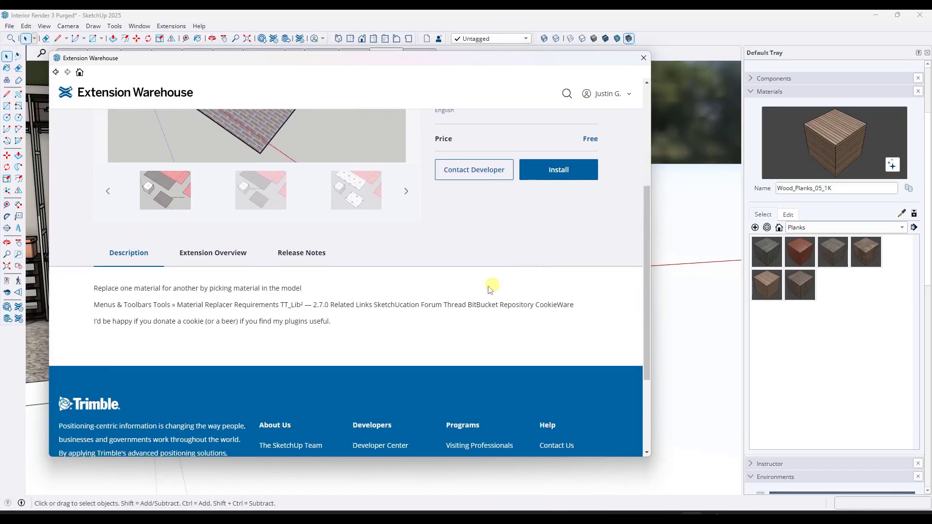
drag(282, 304, 336, 309)
scroll(357, 322, up, 4)
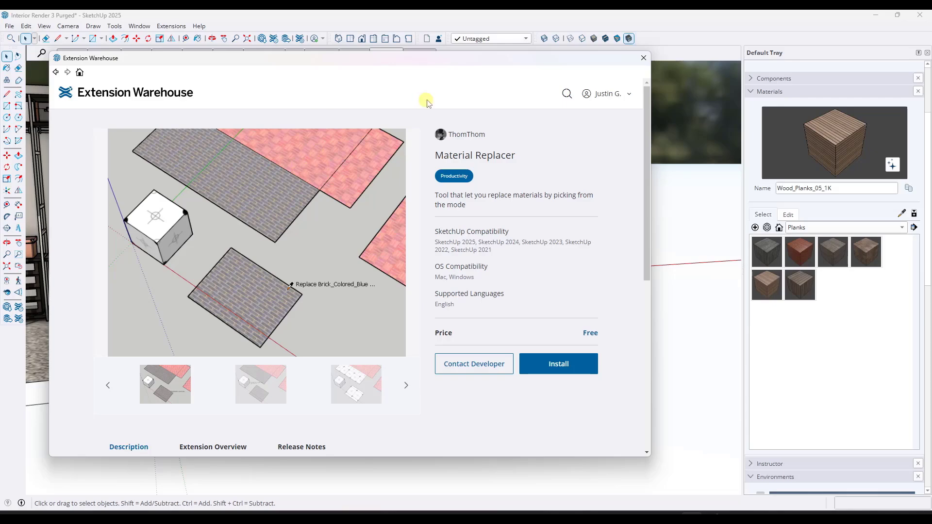
Step: Search the Extension Warehouse for "tt", view the TT_Lib² listing, and close the warehouse
click(565, 94)
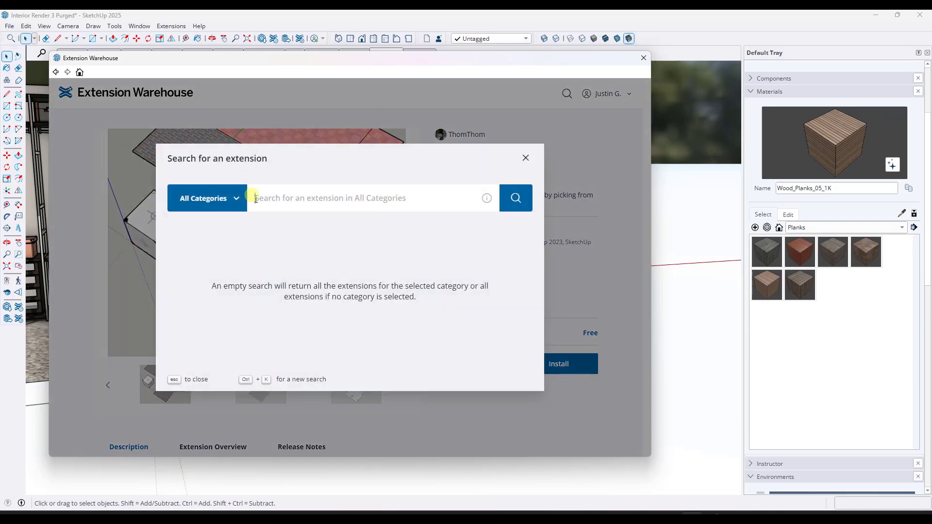
text(tt)
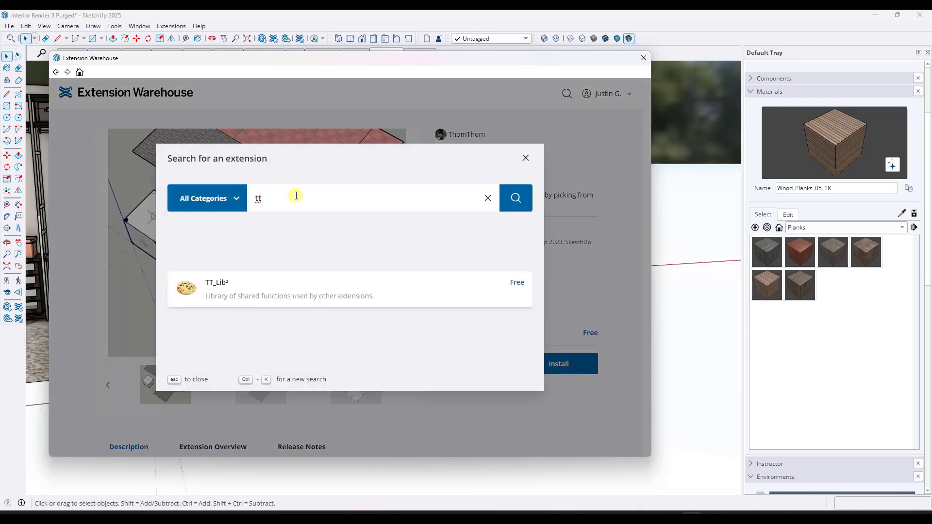
click(240, 289)
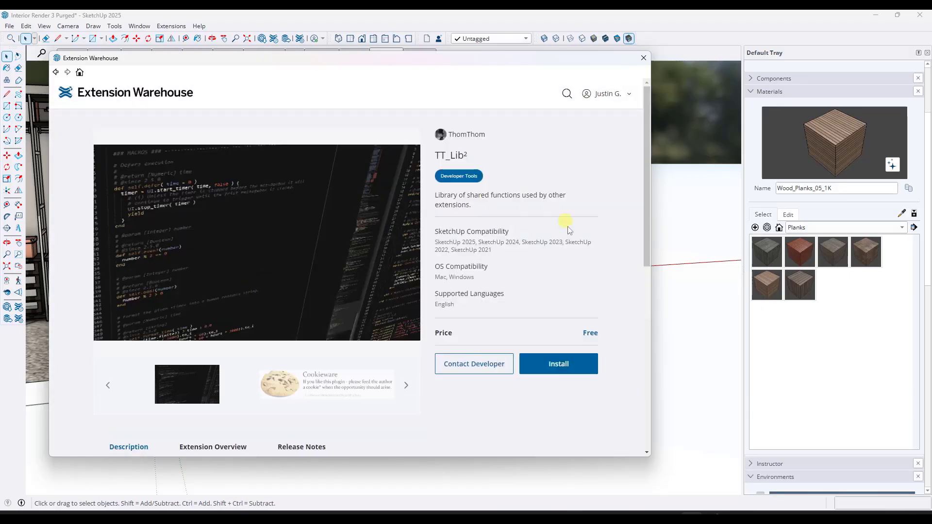
click(637, 61)
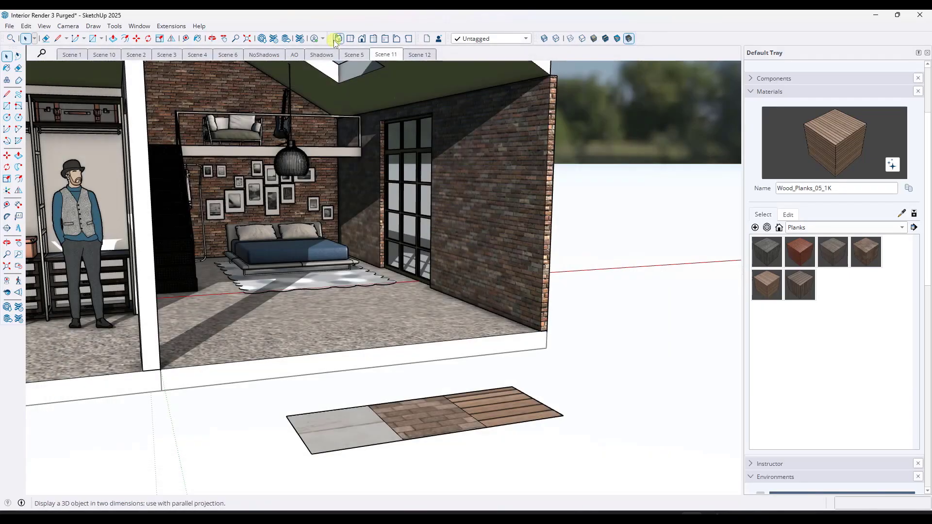
Step: Use Material Replacer to swap the walls' brick for the Concrete_02_1K sample, and that concrete for the Brick_20_1K sample
click(91, 27)
mouse_move(115, 28)
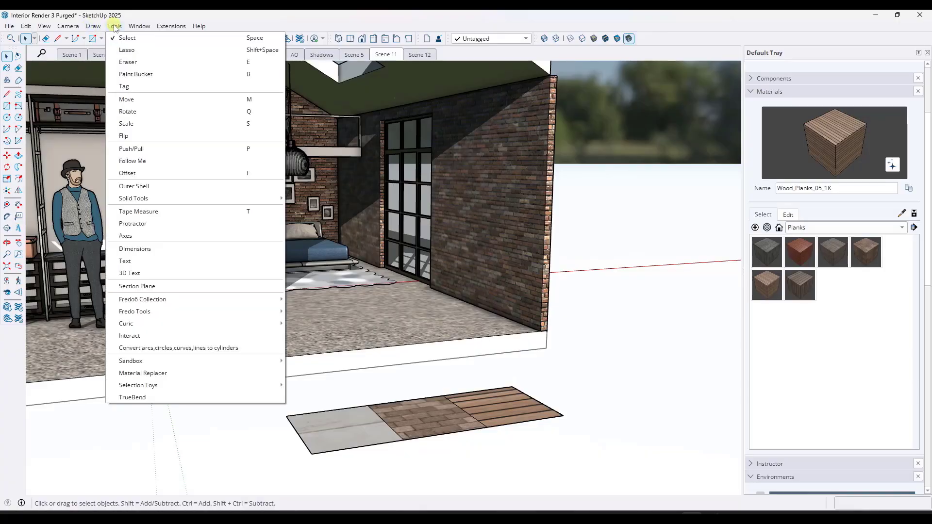
click(145, 373)
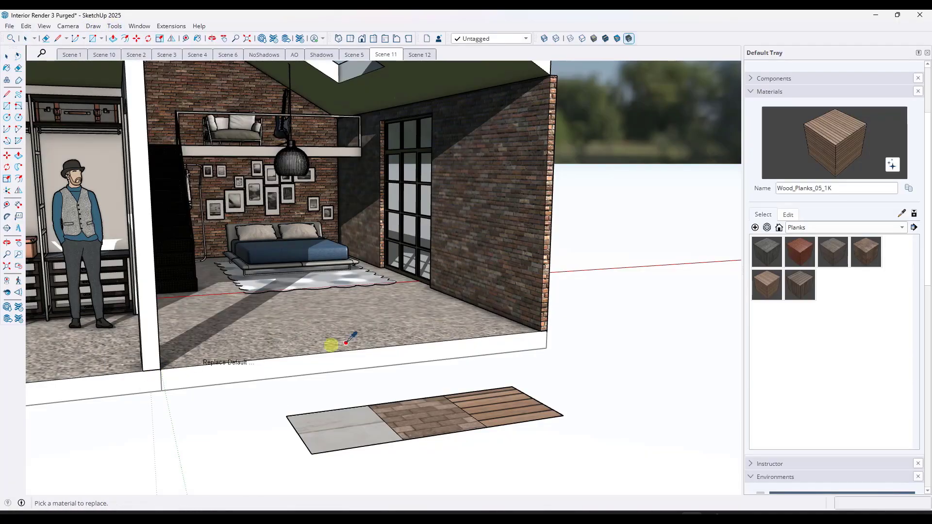
click(486, 190)
click(349, 422)
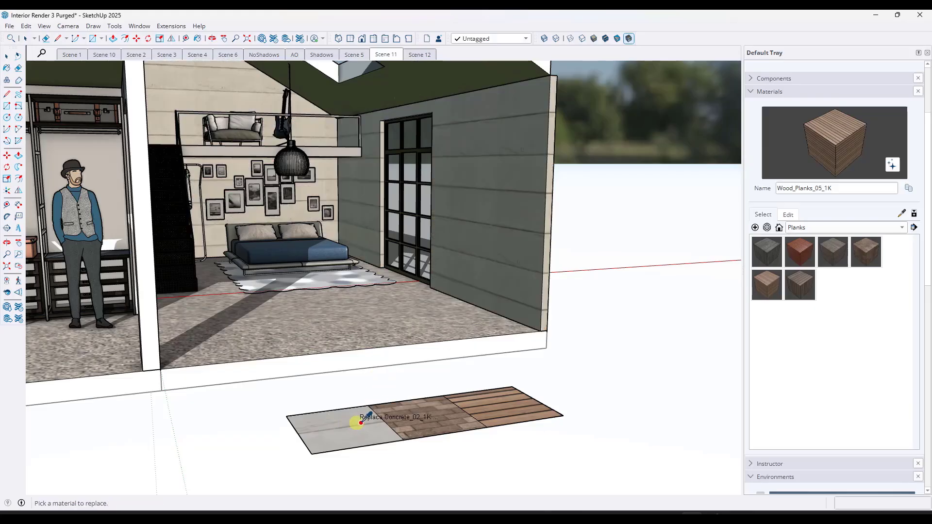
click(483, 222)
click(436, 404)
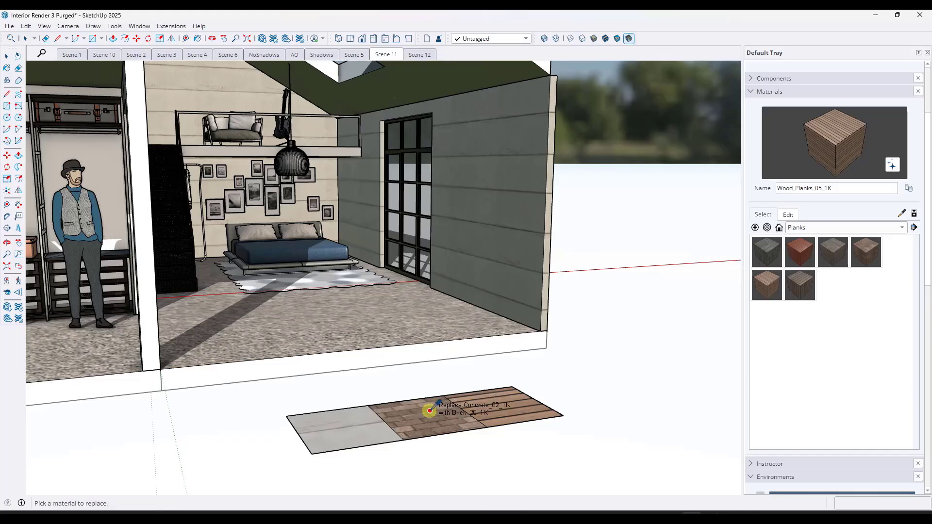
Step: Replace the walls' Brick_20_1K with Wood_Planks_05_1K, undo all the material replacements and leave Material Replacer
click(492, 187)
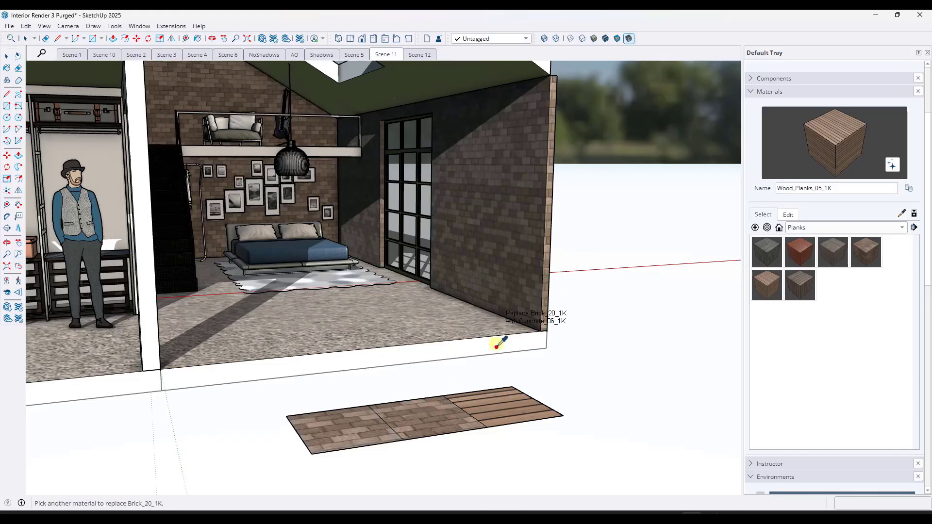
click(493, 406)
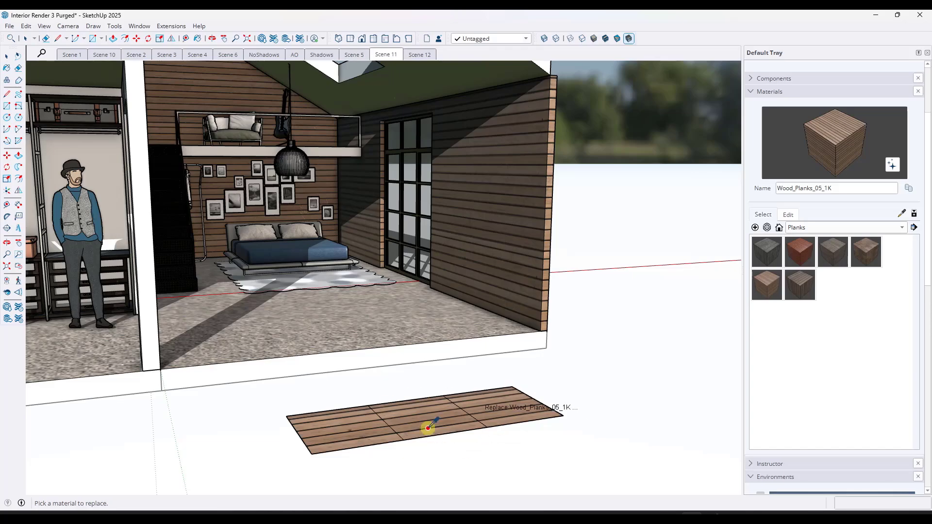
click(494, 405)
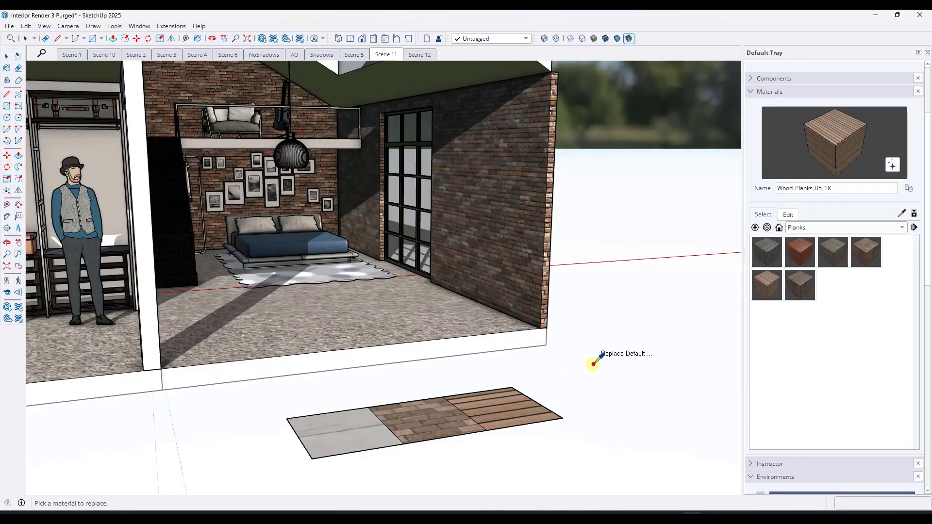
key(space)
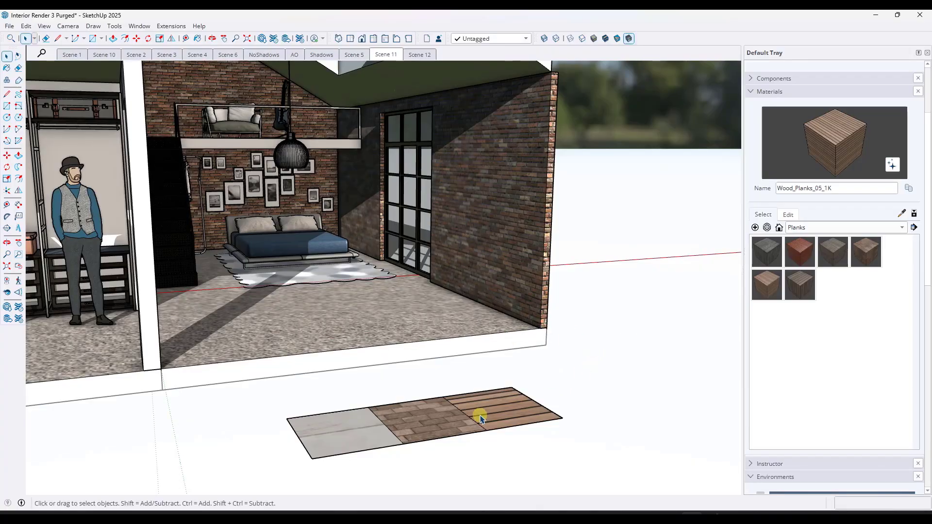